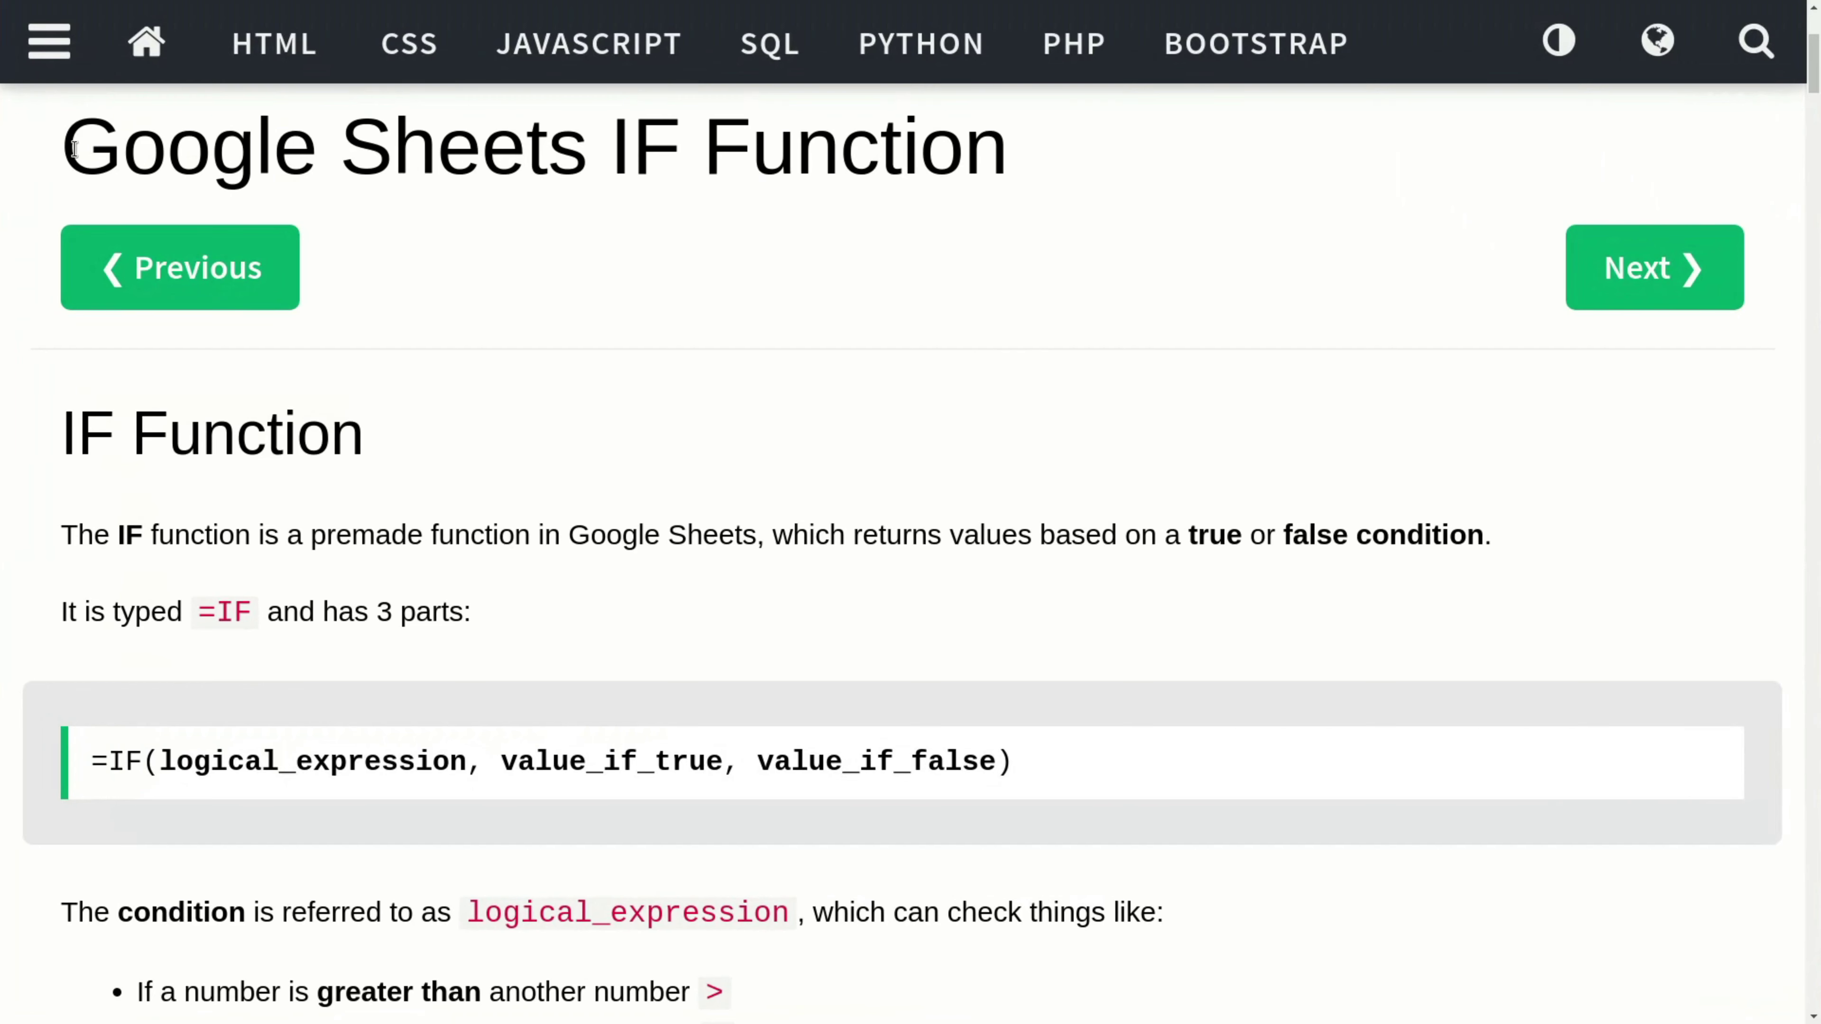
# Step: Highlight the IF Function heading and the intro sentences about true/false conditions
pyautogui.moveTo(64, 151); pyautogui.dragTo(1005, 164)
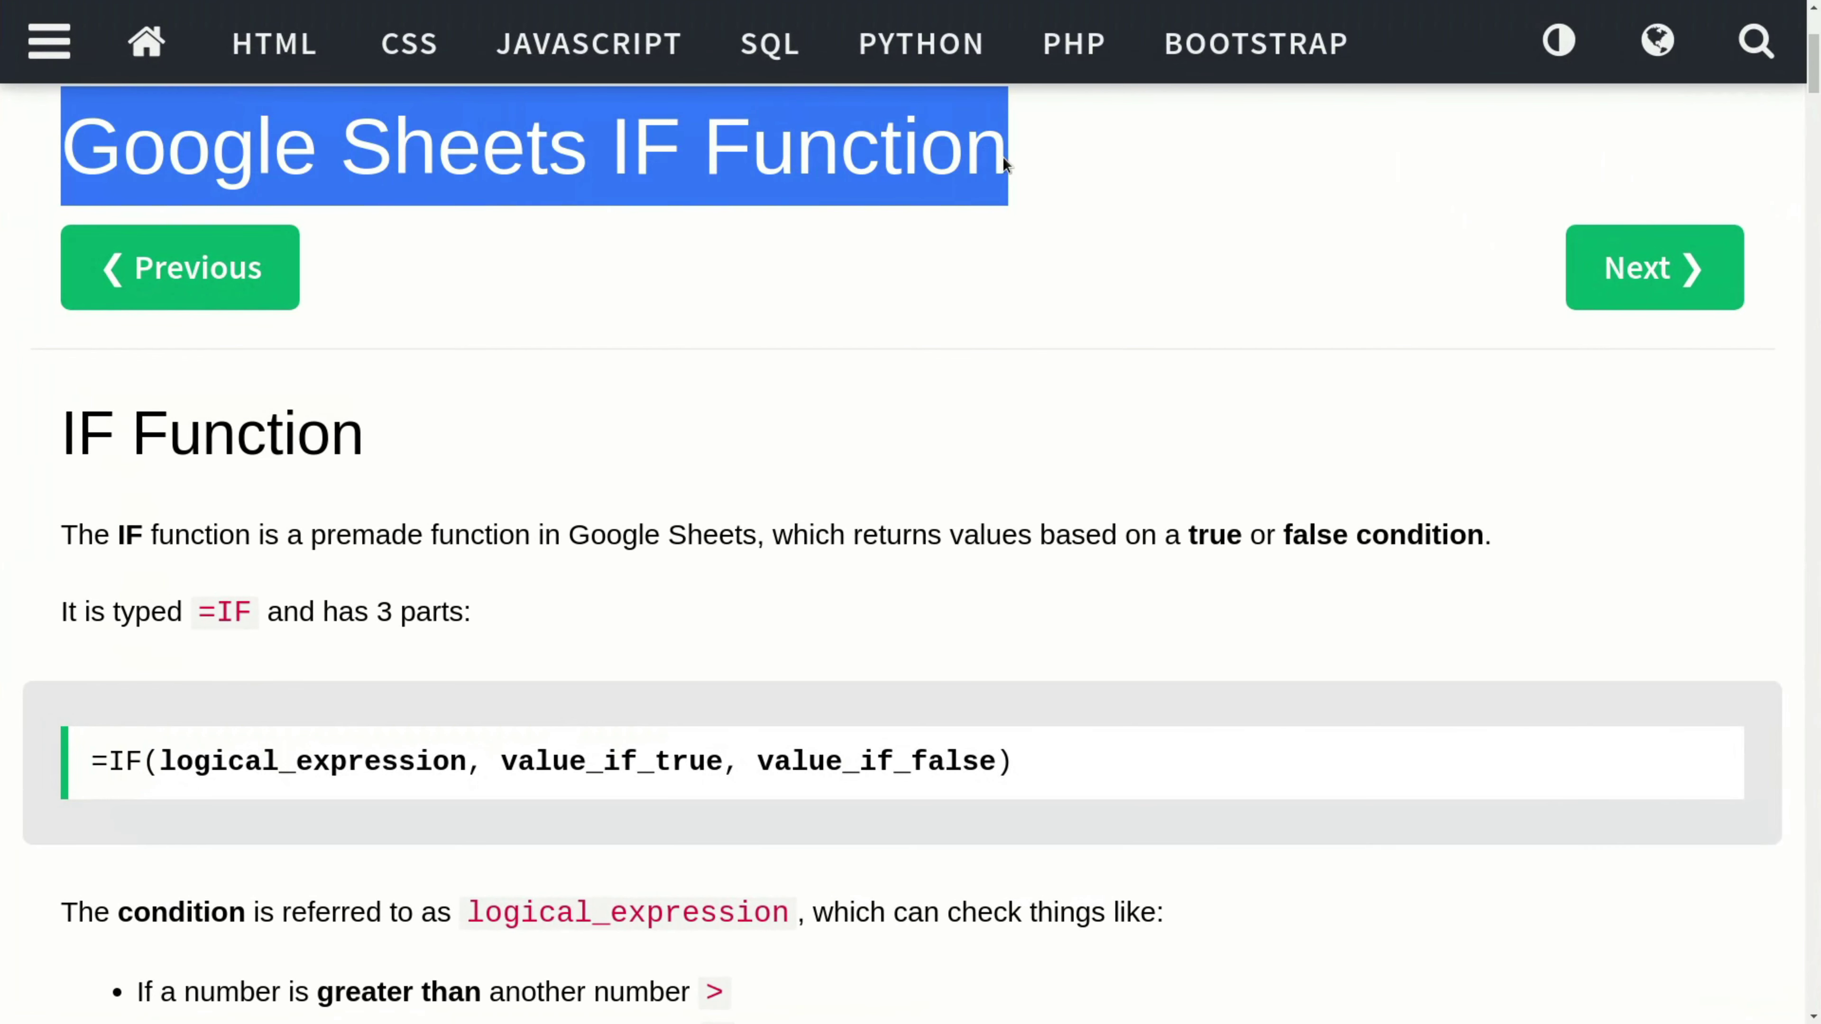
pyautogui.click(904, 325)
pyautogui.scroll(-1, 648, 454)
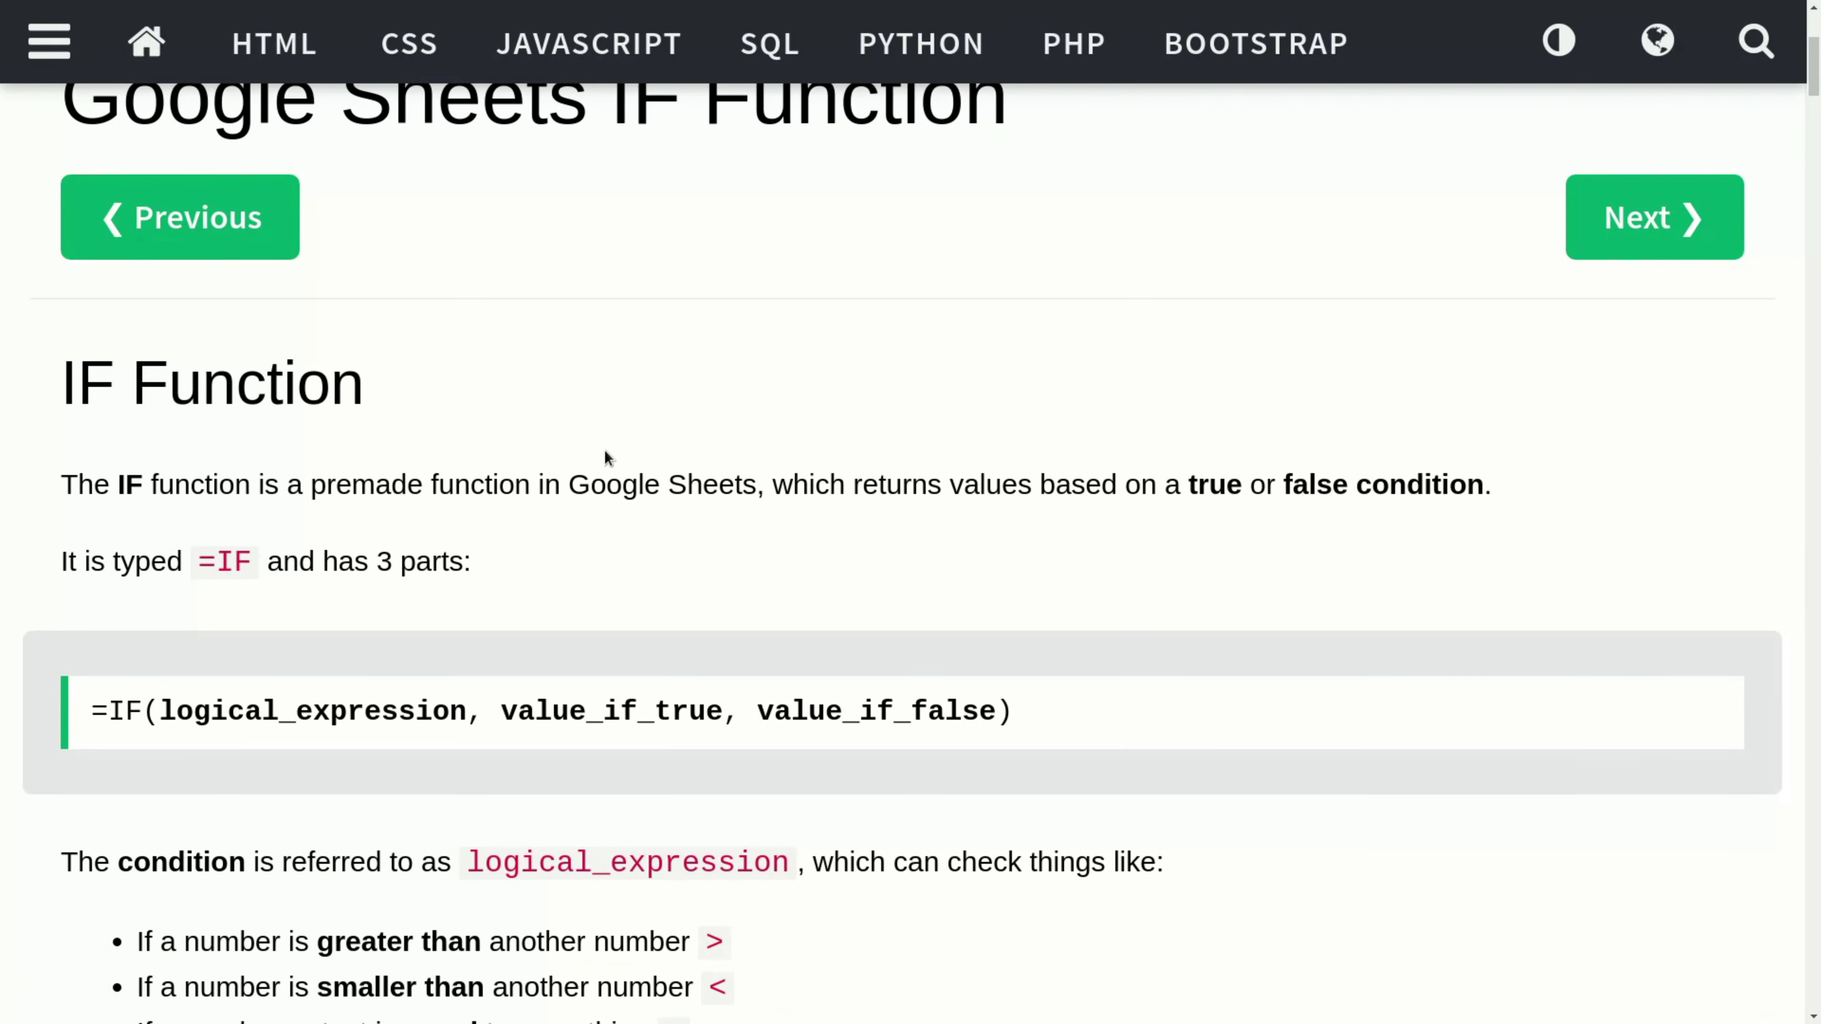
pyautogui.moveTo(151, 493)
pyautogui.mouseDown()
pyautogui.moveTo(564, 473)
pyautogui.moveTo(762, 488)
pyautogui.mouseUp()
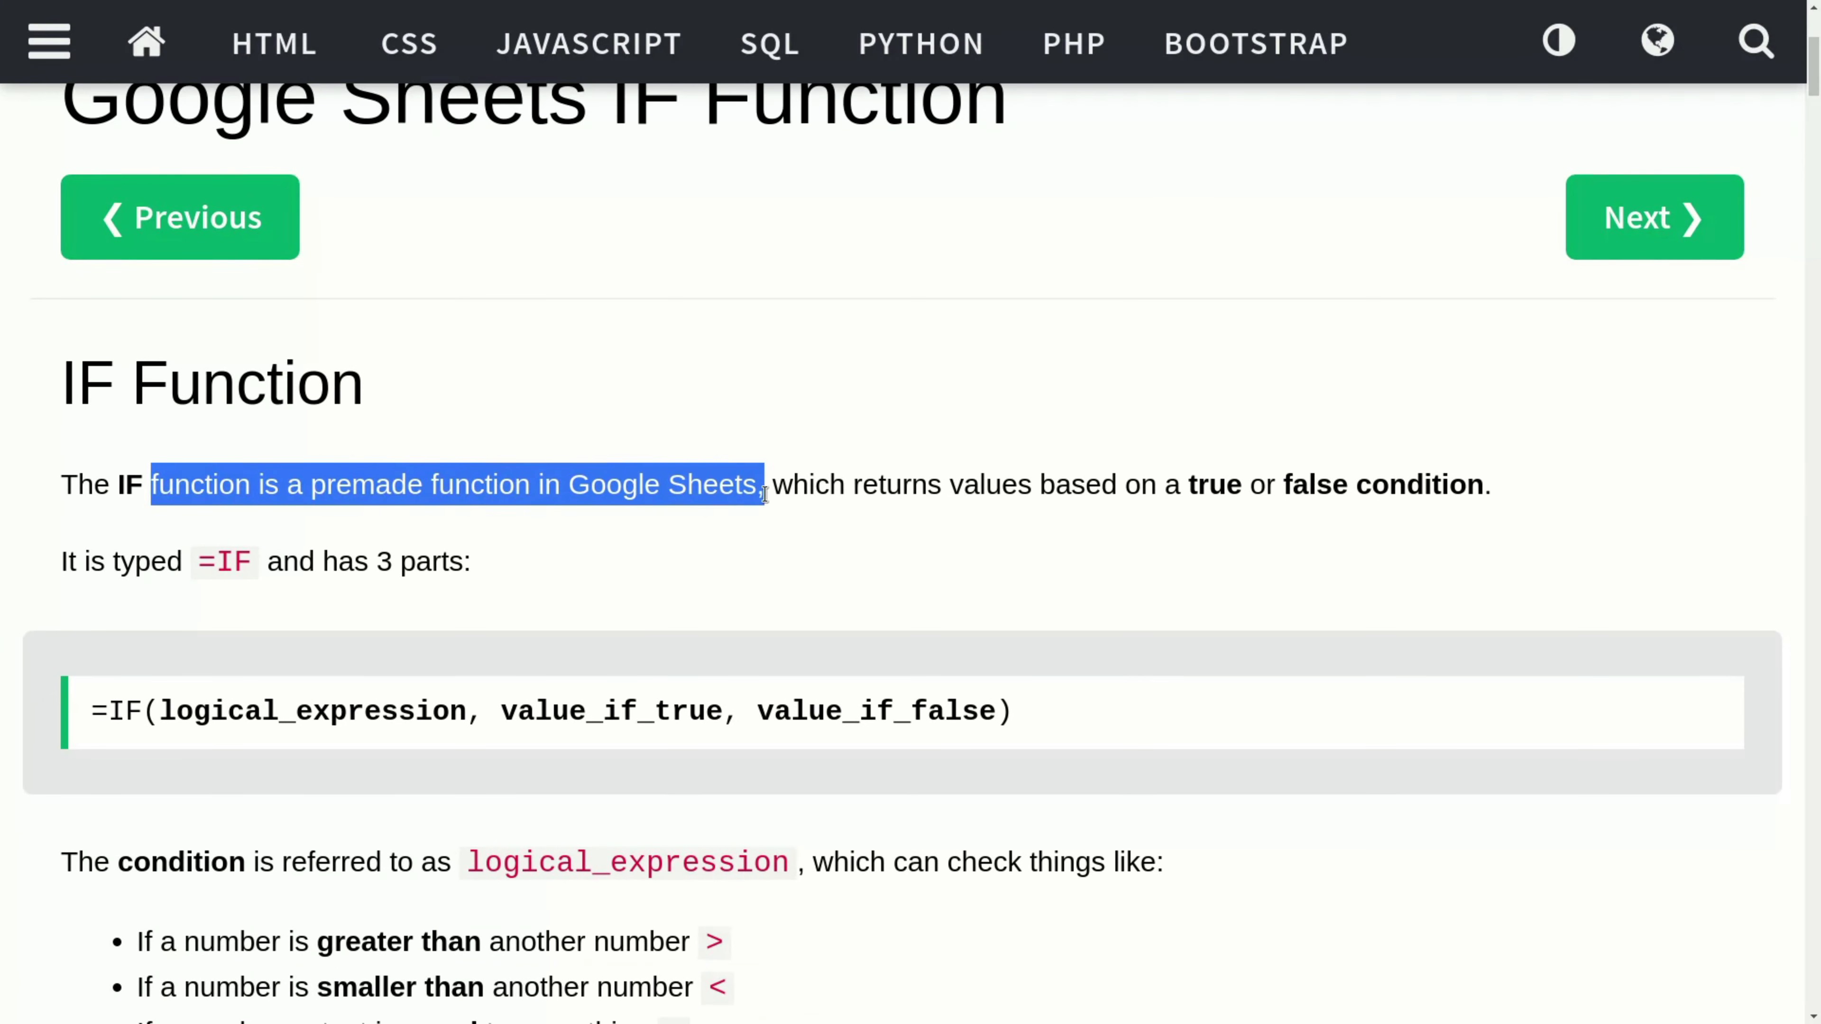
pyautogui.click(923, 530)
pyautogui.moveTo(878, 484); pyautogui.dragTo(1484, 484)
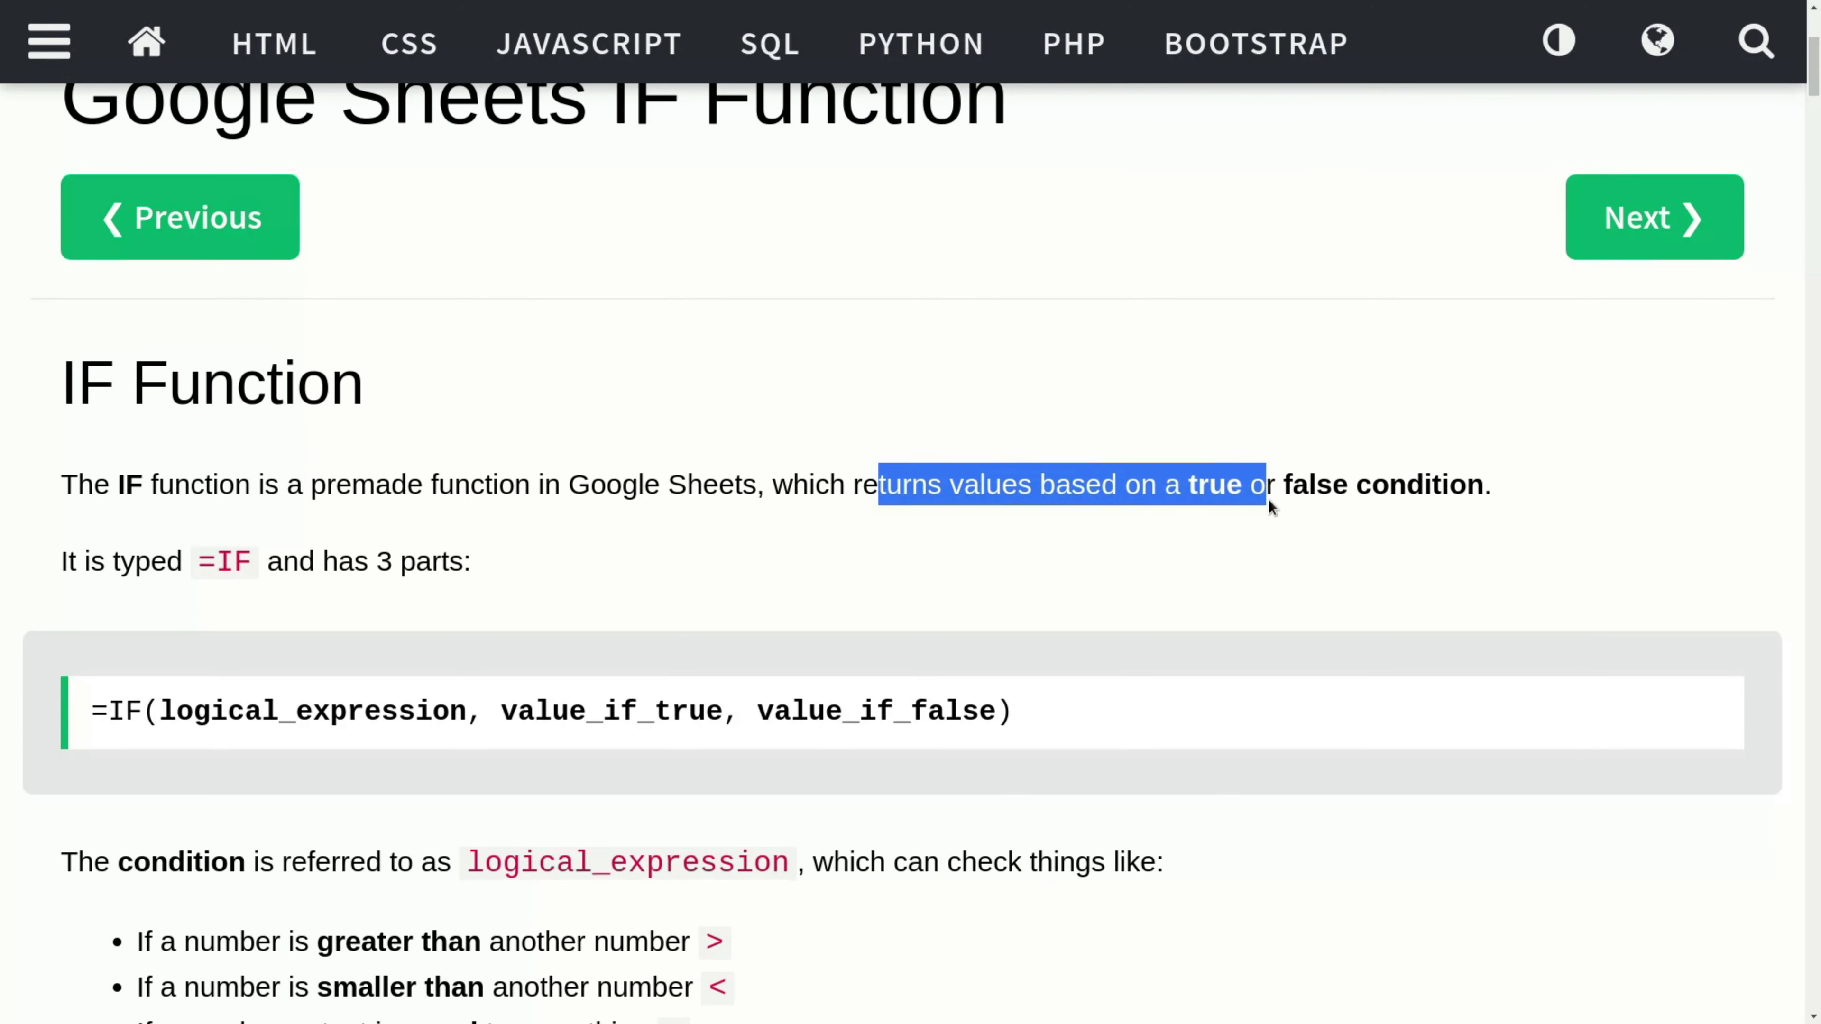
pyautogui.click(1437, 566)
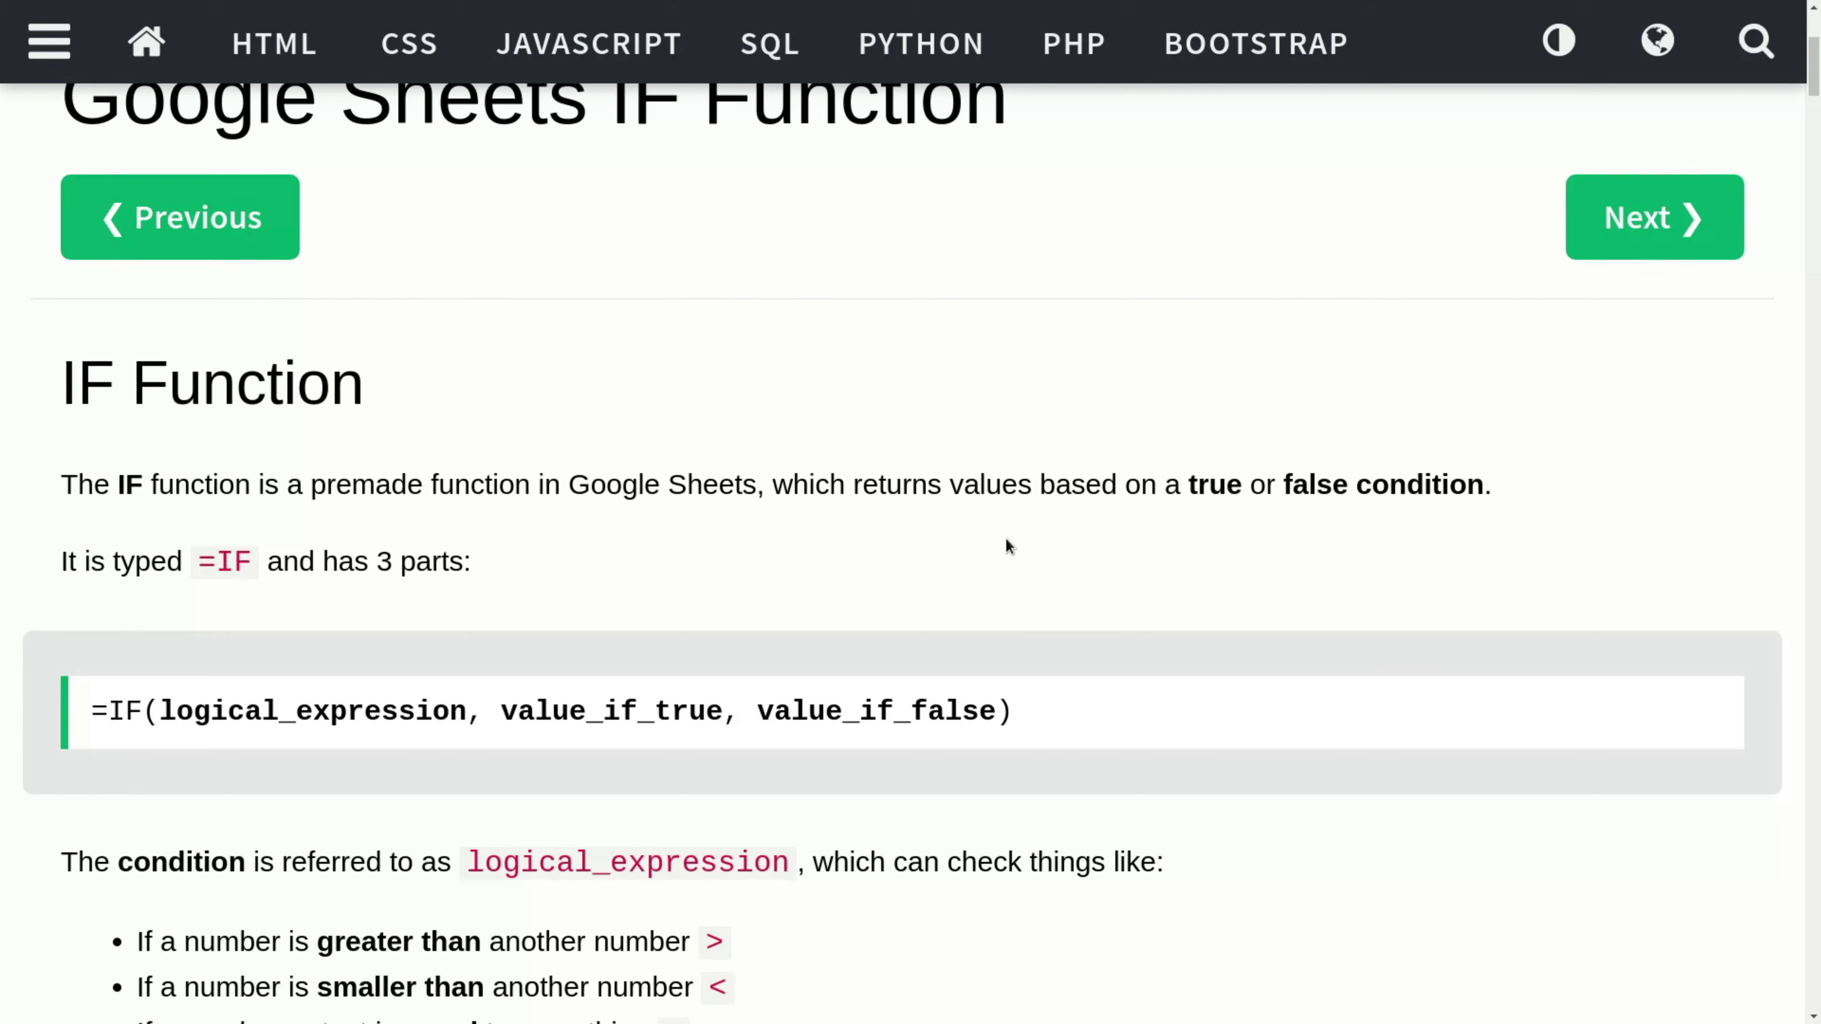
# Step: Highlight the three IF syntax arguments and the list of comparison operators
pyautogui.scroll(-1, 654, 562)
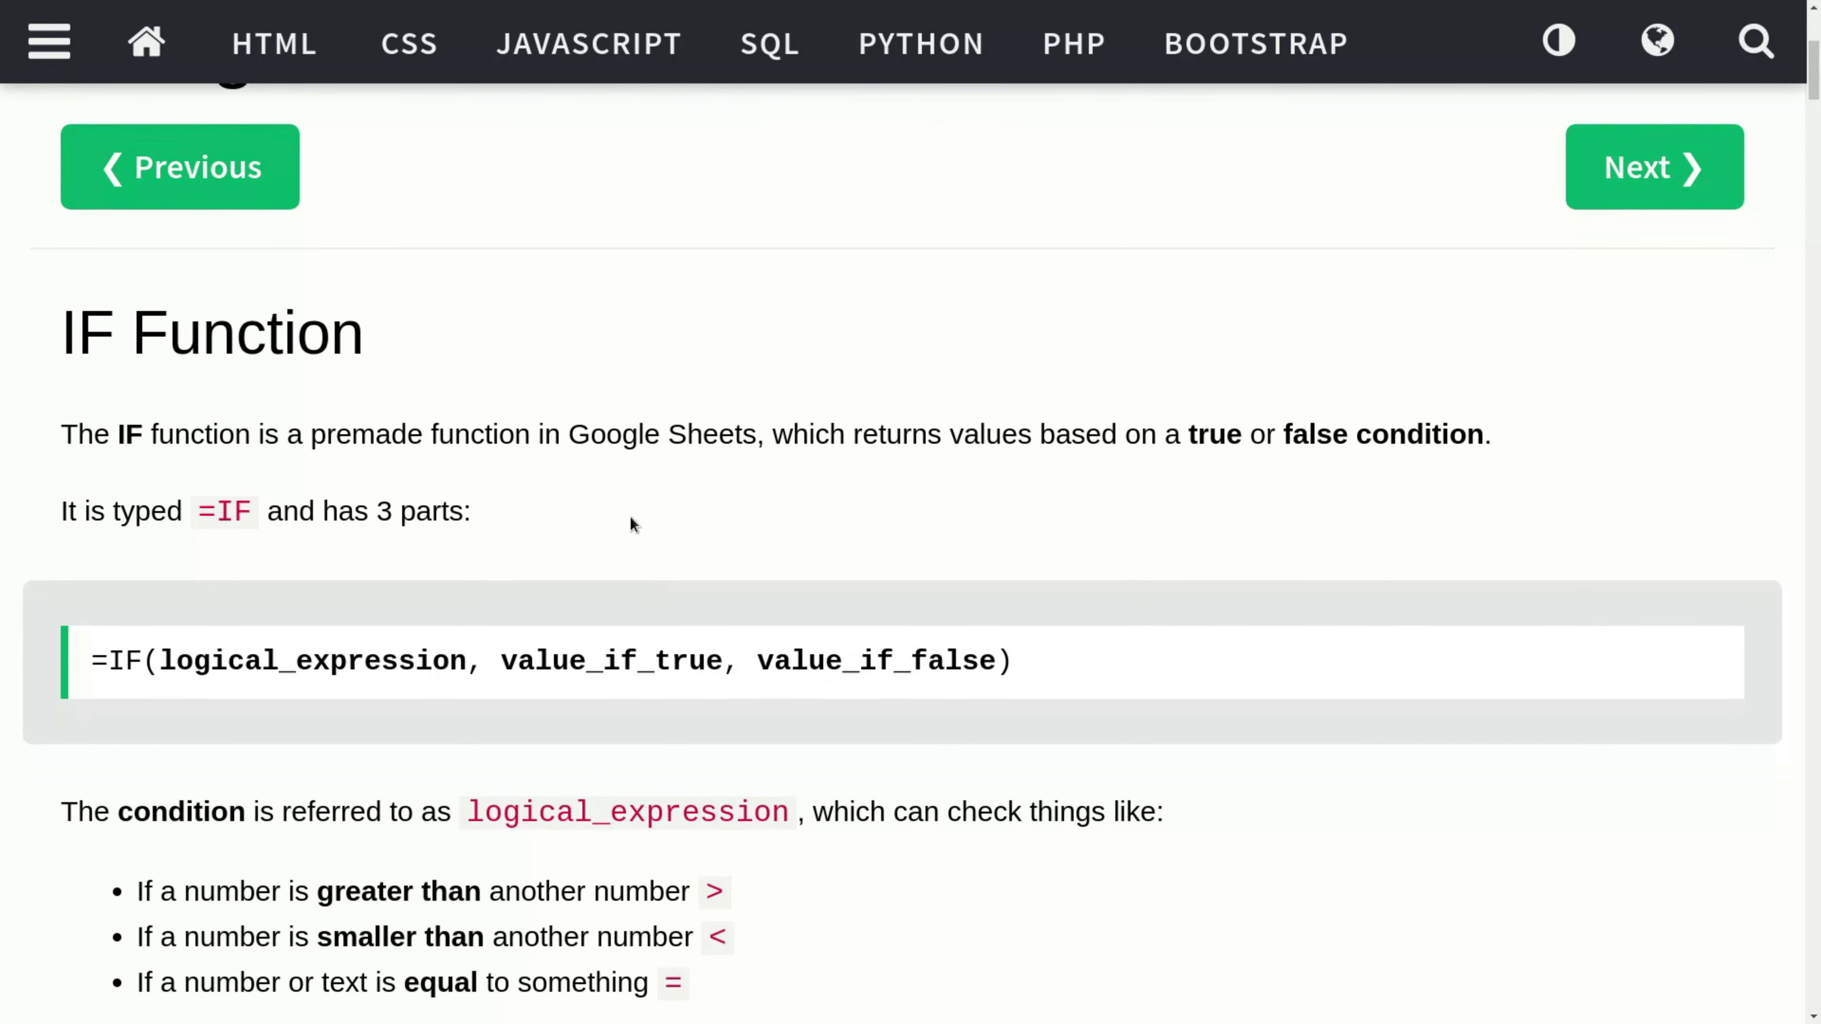
pyautogui.scroll(-2, 588, 495)
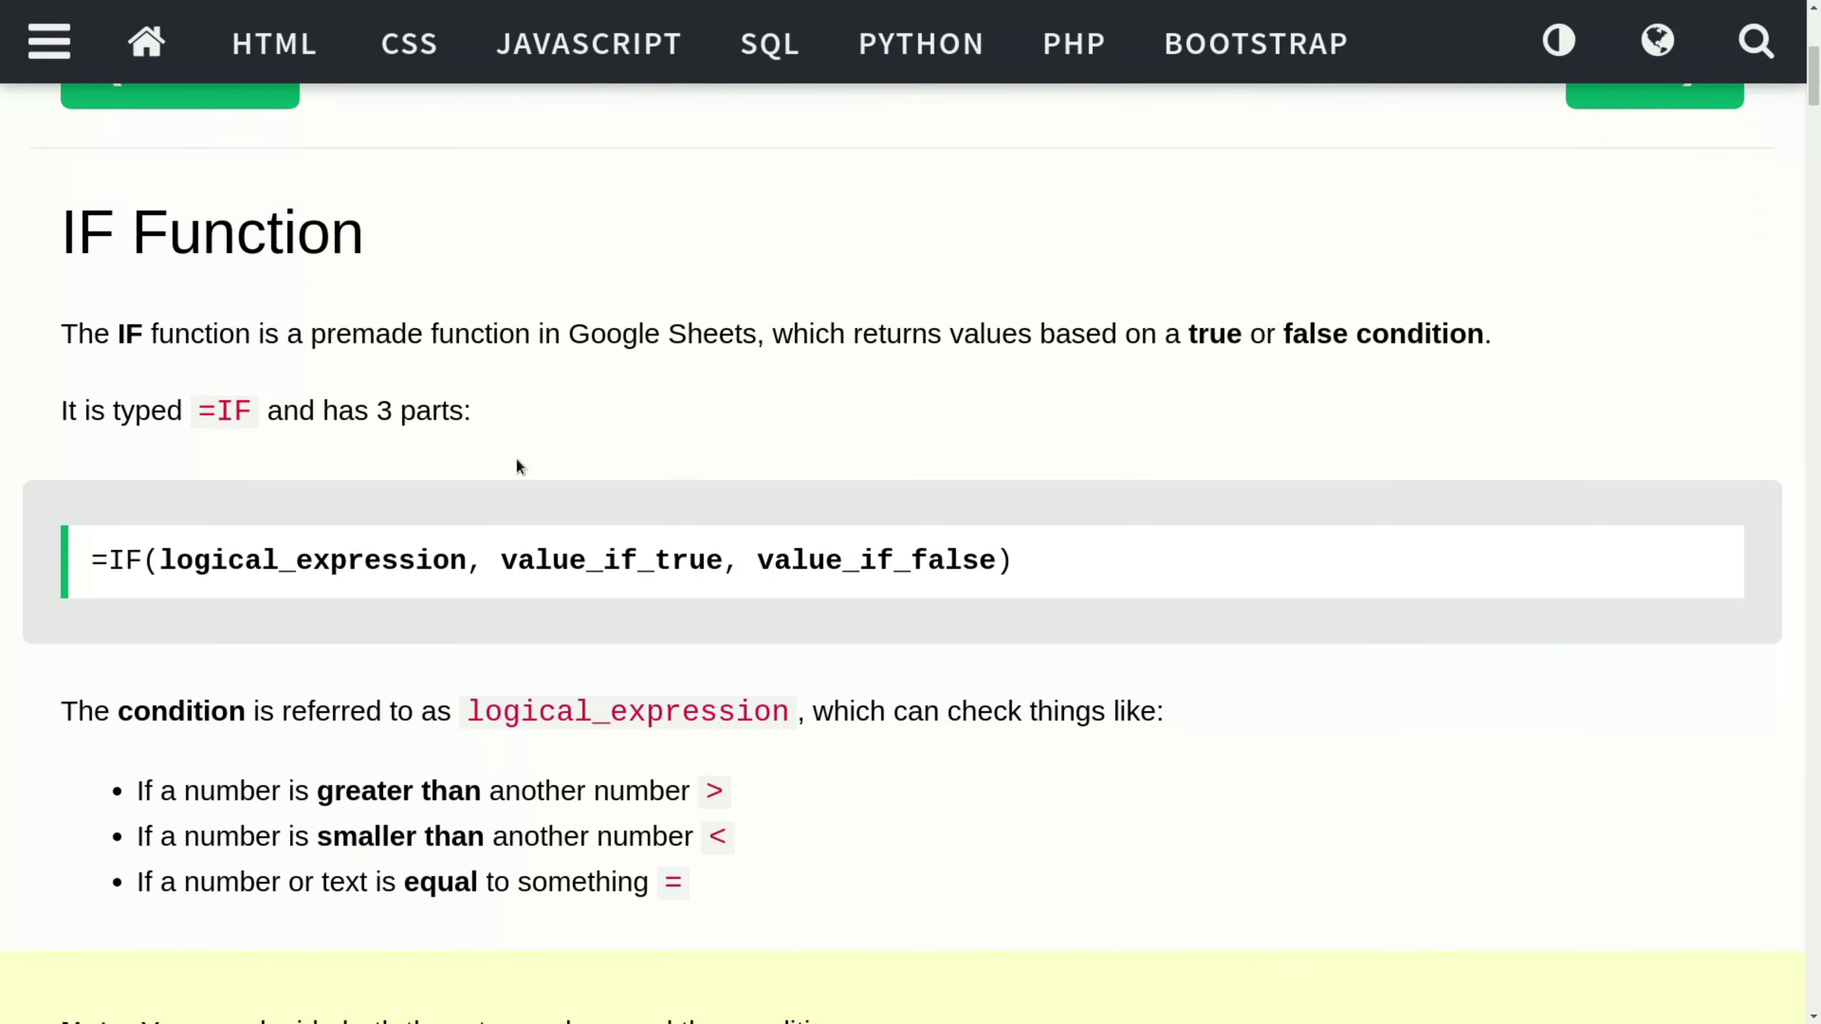
pyautogui.moveTo(501, 560)
pyautogui.mouseDown()
pyautogui.moveTo(723, 561)
pyautogui.moveTo(964, 598)
pyautogui.mouseUp()
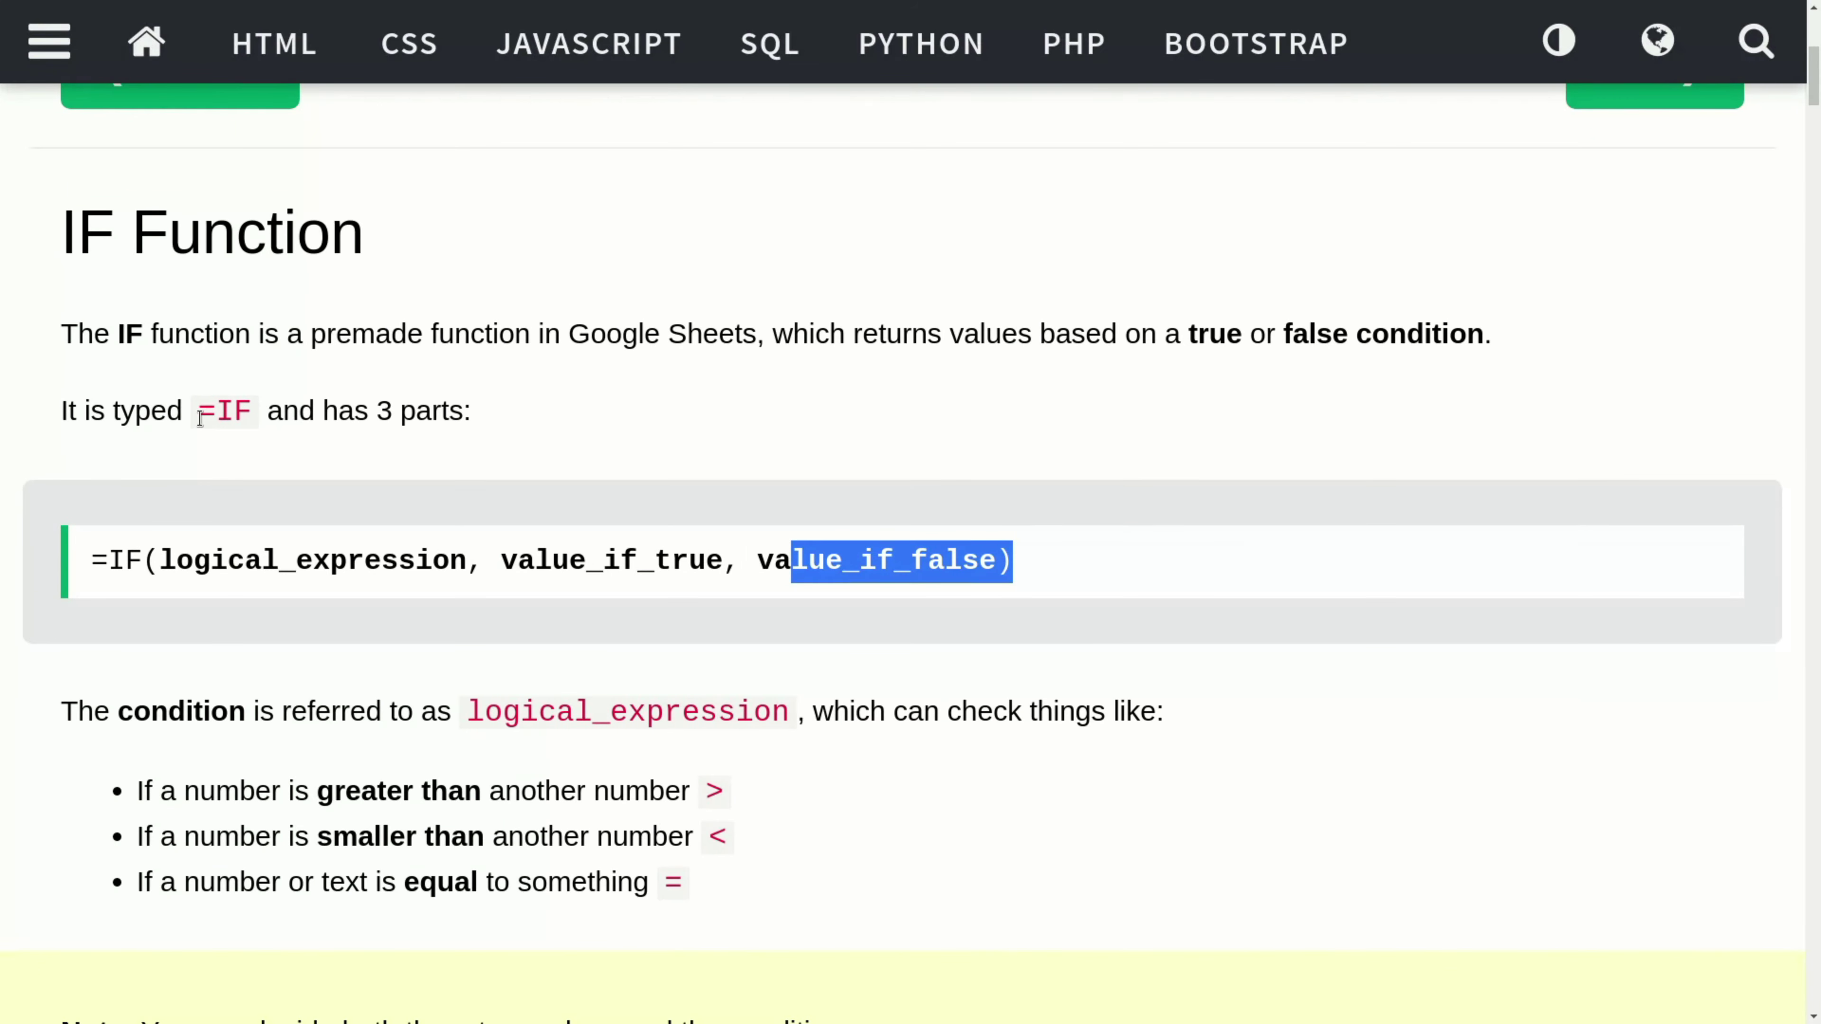
pyautogui.moveTo(198, 413); pyautogui.dragTo(257, 432)
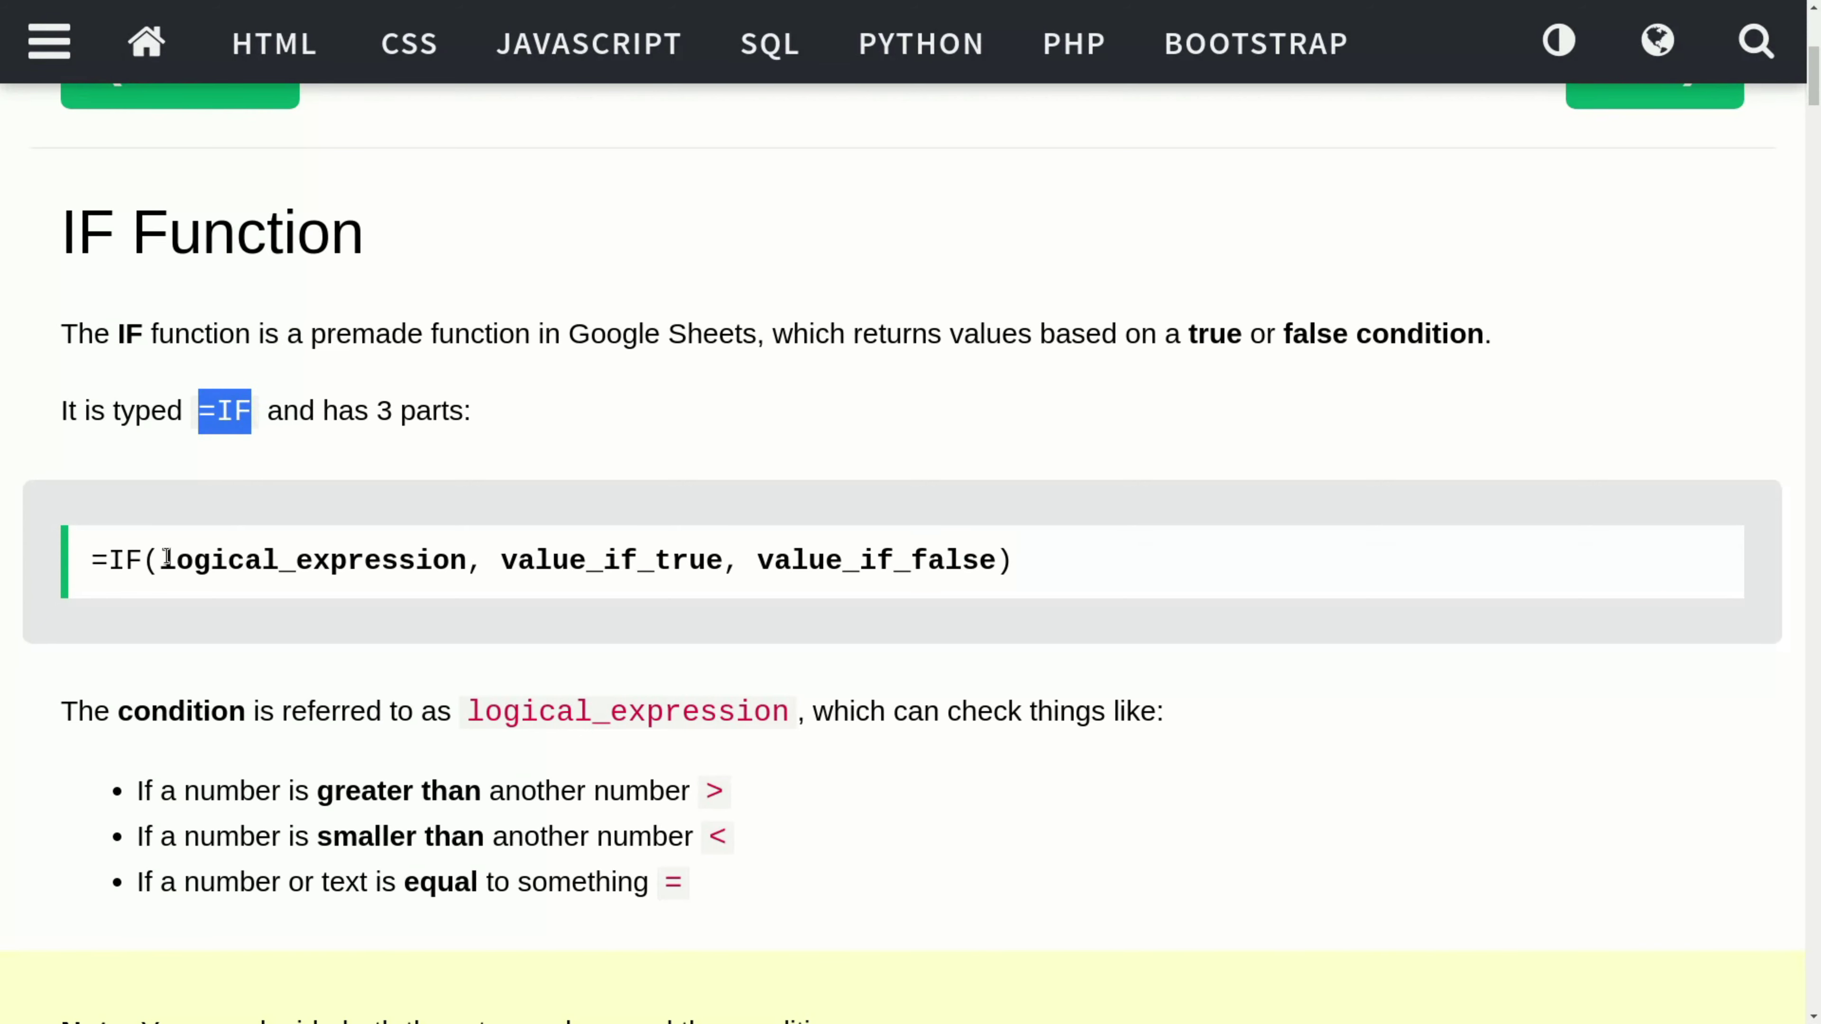
pyautogui.moveTo(209, 559)
pyautogui.mouseDown()
pyautogui.moveTo(172, 558)
pyautogui.moveTo(1015, 575)
pyautogui.mouseUp()
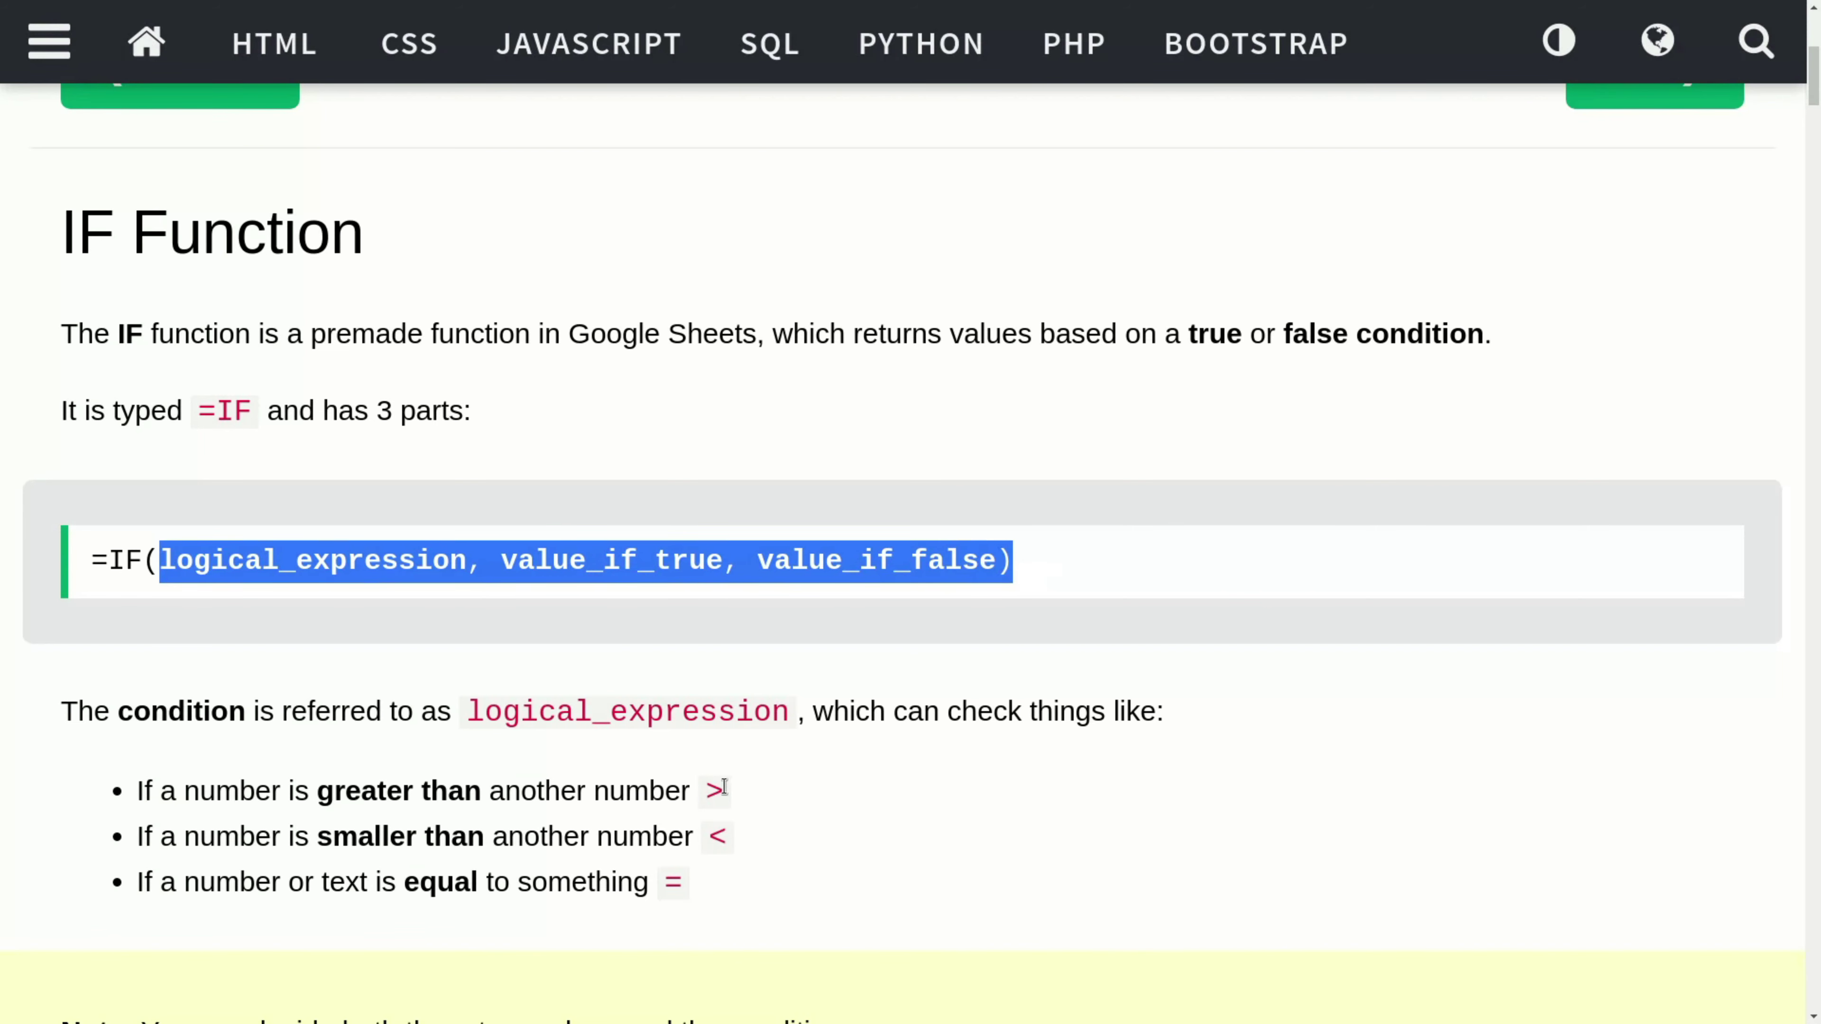
pyautogui.moveTo(705, 798)
pyautogui.mouseDown()
pyautogui.moveTo(737, 789)
pyautogui.moveTo(658, 873)
pyautogui.mouseUp()
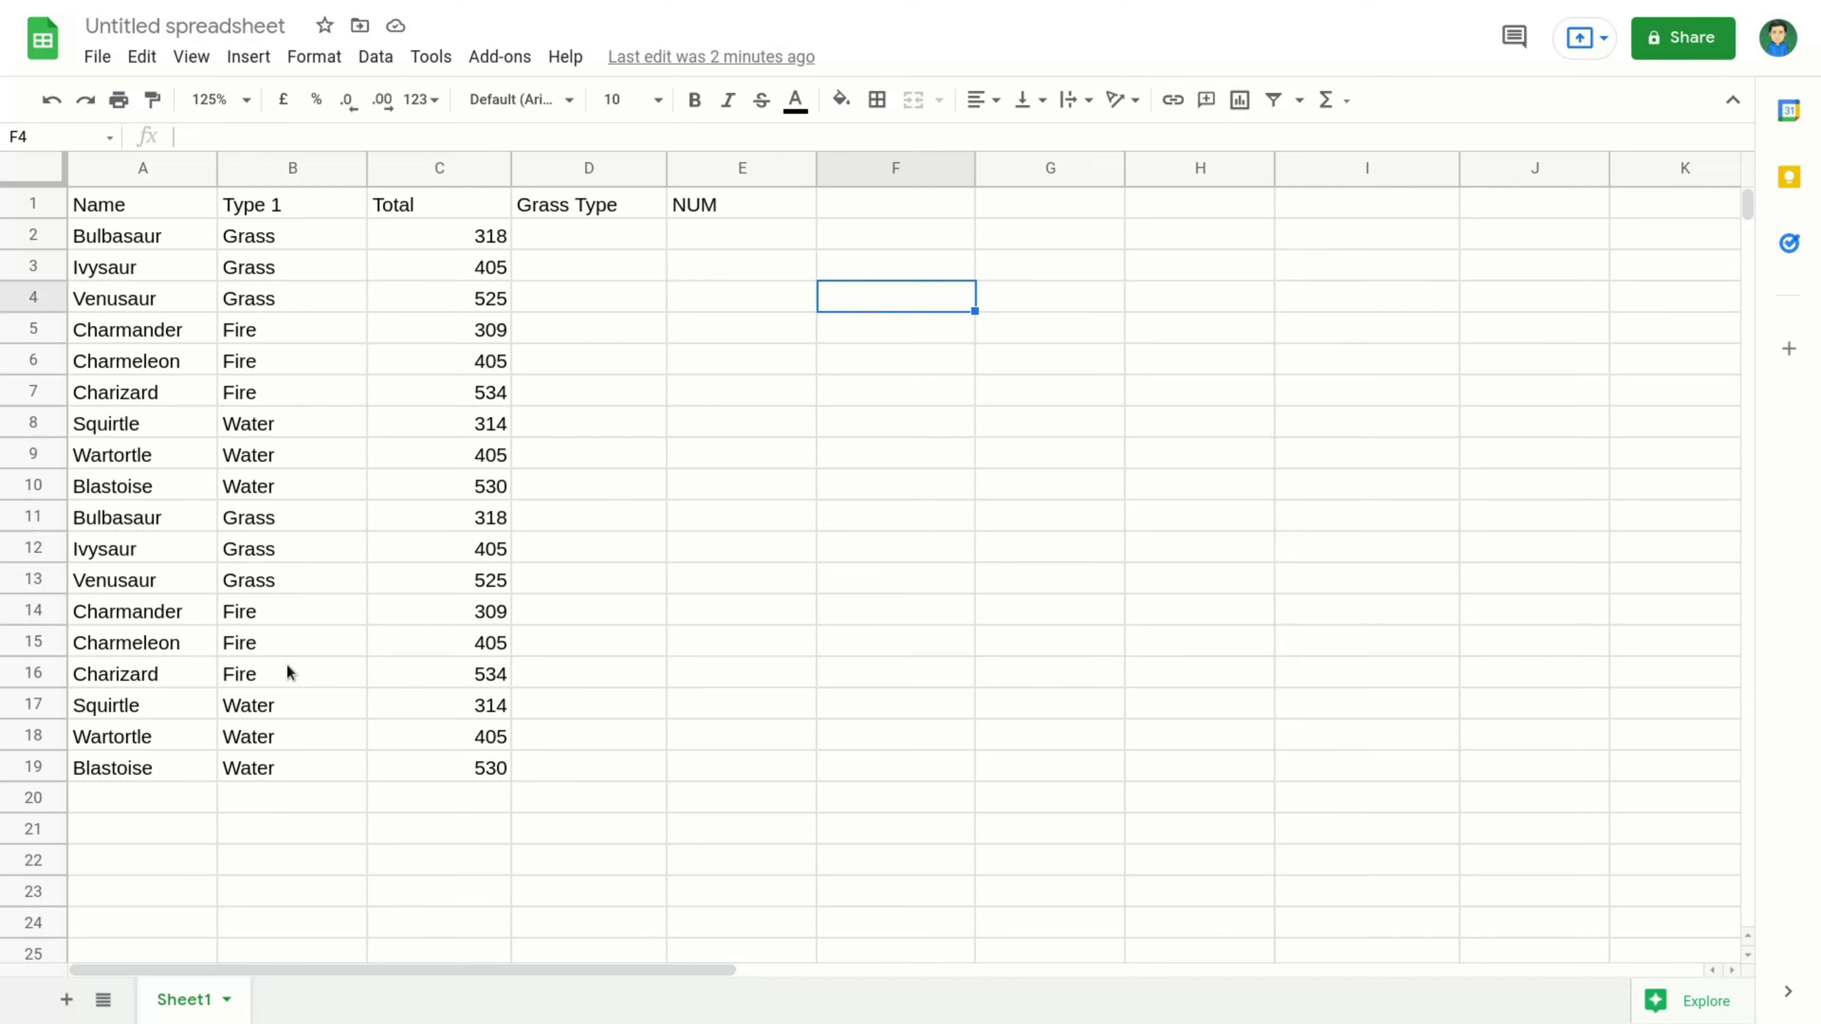
# Step: Make the header row A1:E1 bold with a yellow fill
pyautogui.moveTo(106, 207); pyautogui.dragTo(694, 205)
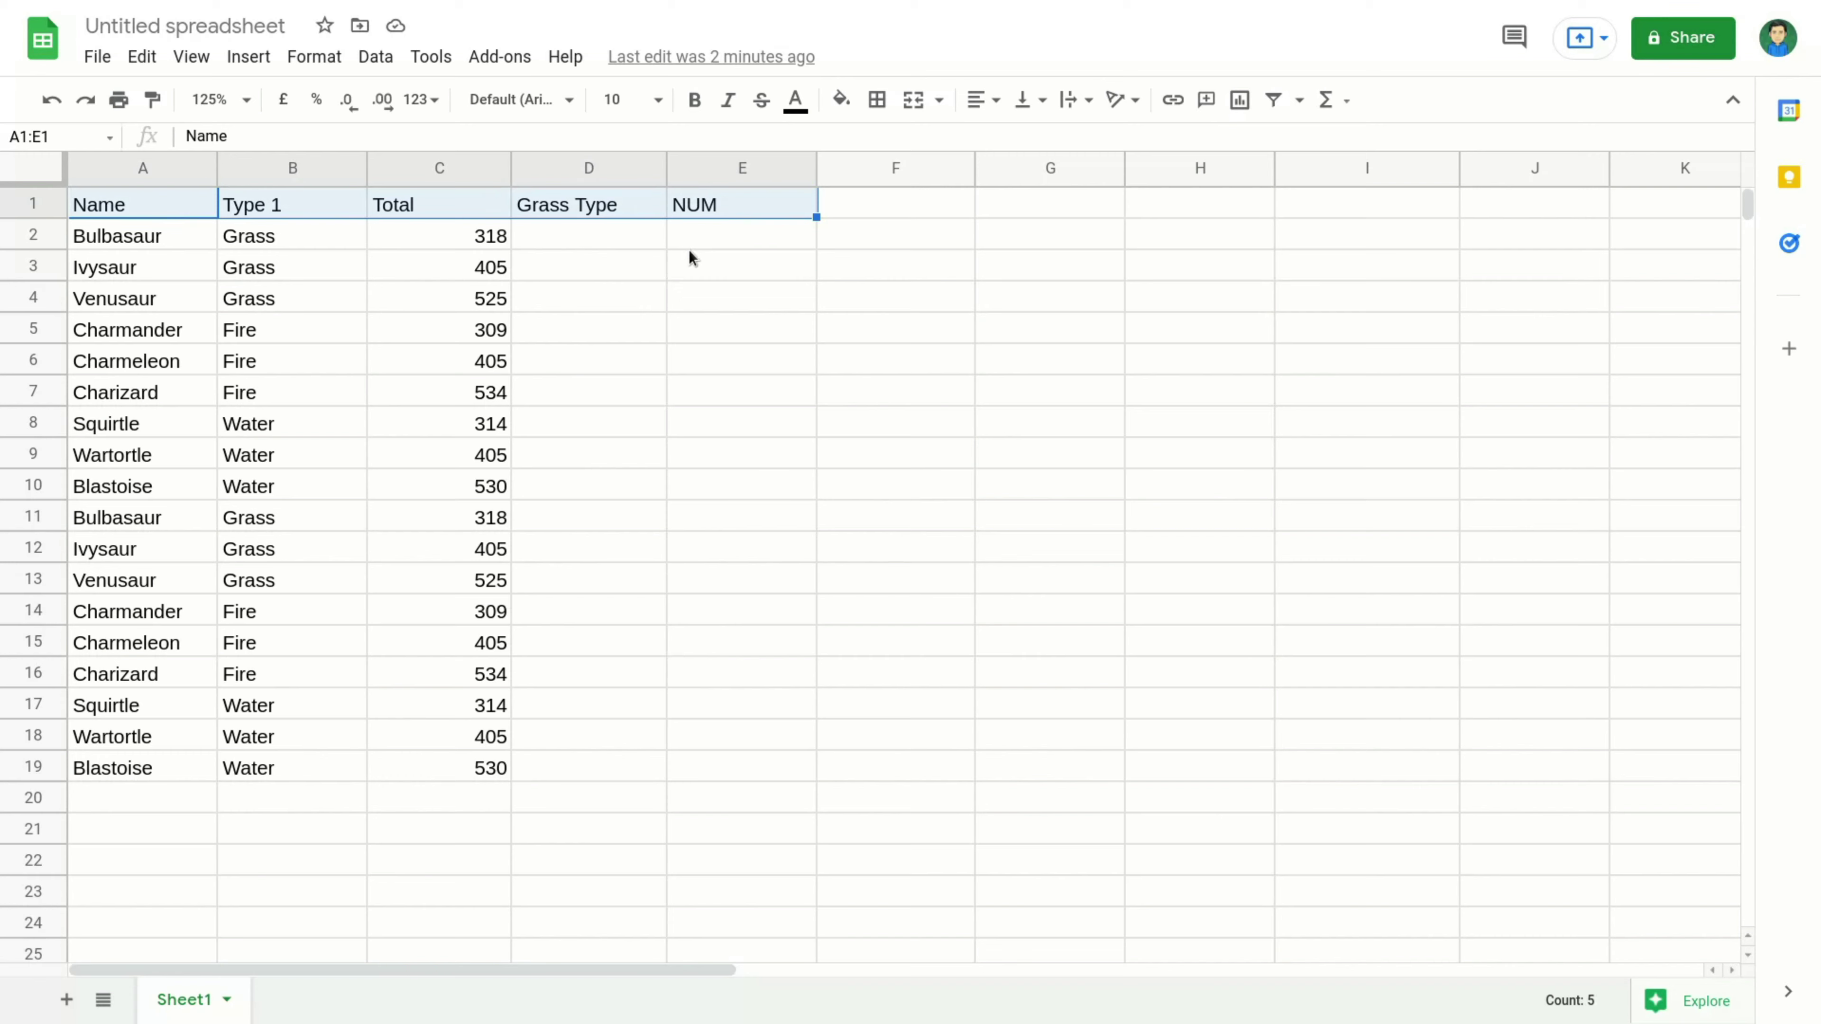
pyautogui.hotkey('ctrl', 'b')
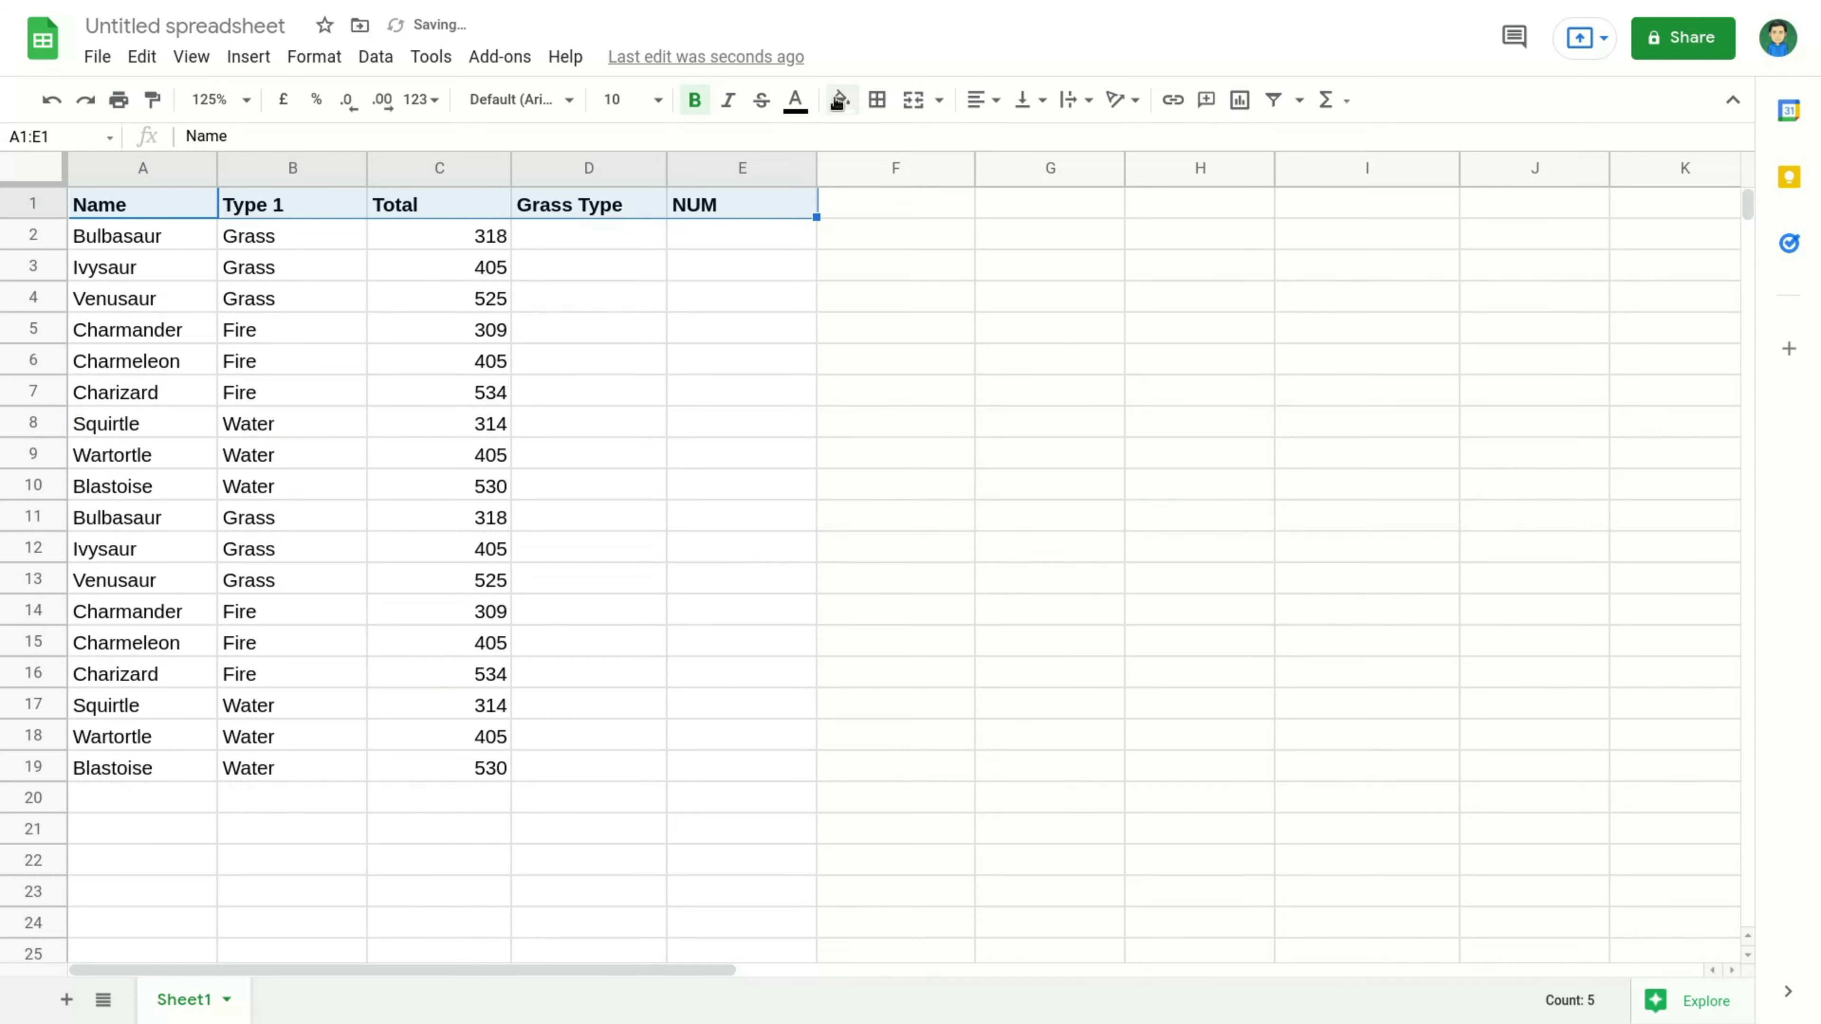
pyautogui.click(841, 99)
pyautogui.click(929, 208)
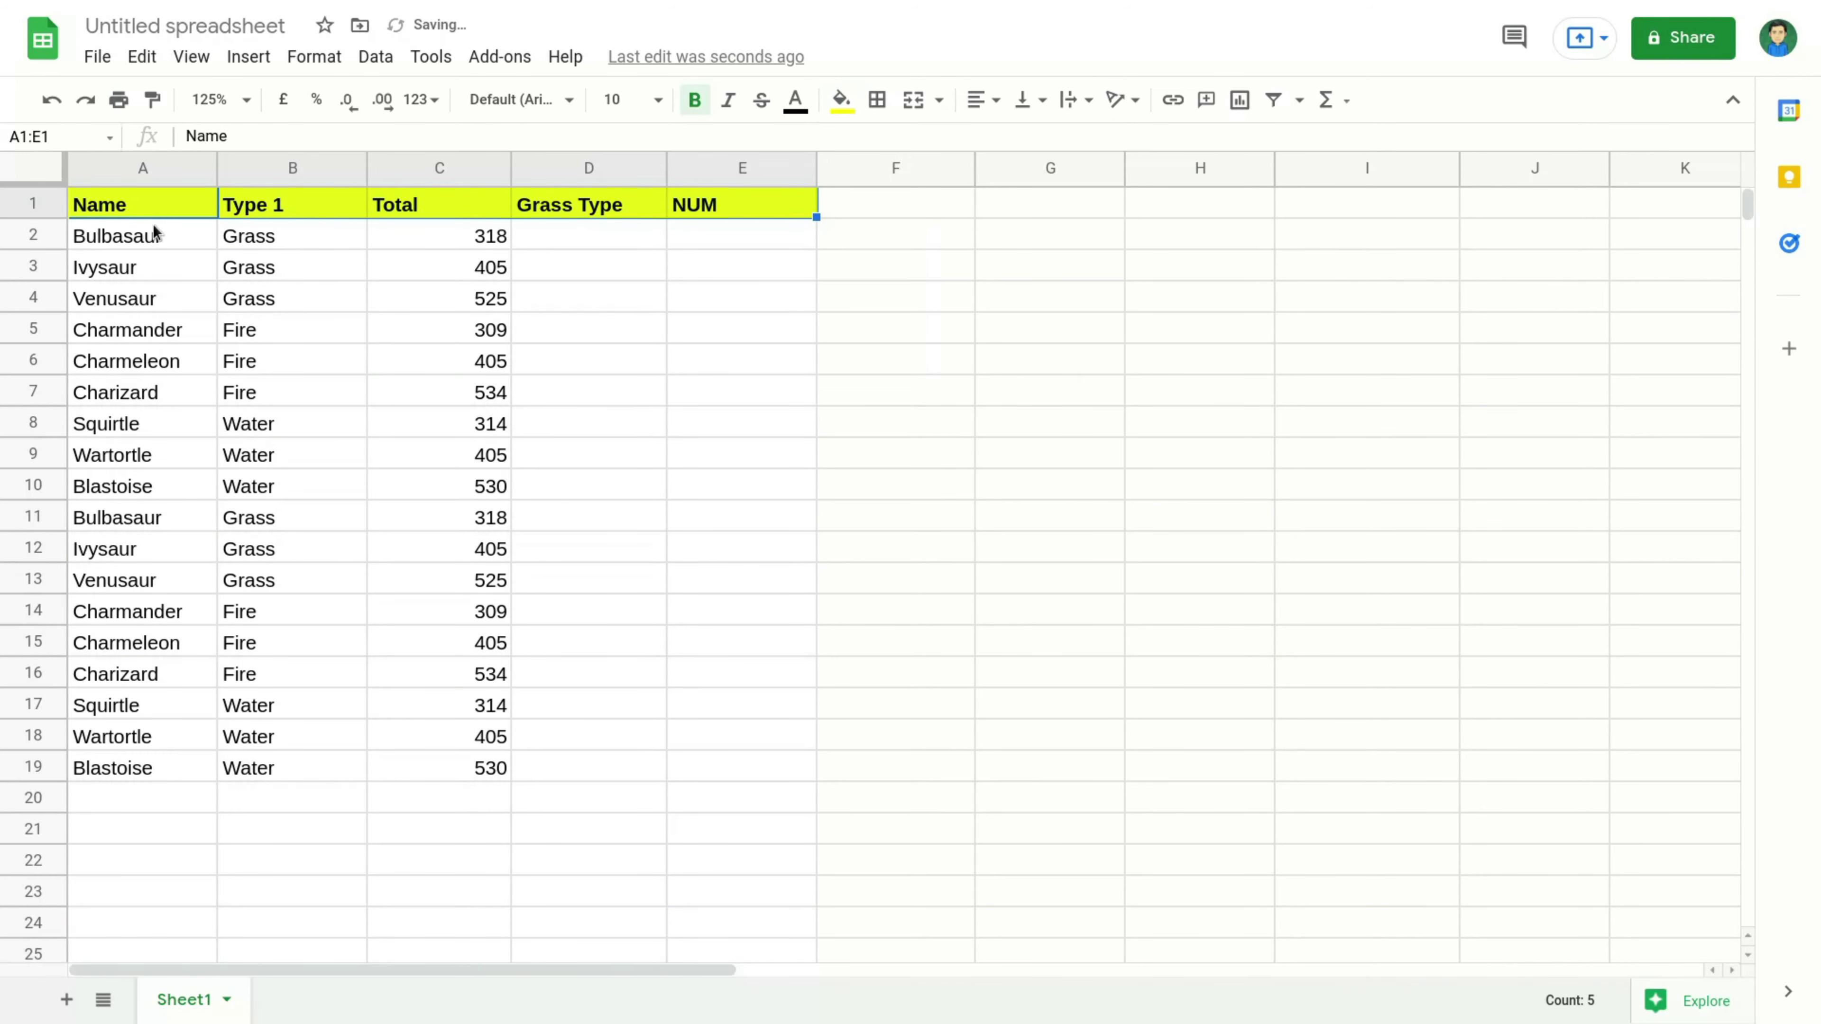
# Step: Shade the Pokémon names in A2:A19 green
pyautogui.moveTo(150, 233); pyautogui.dragTo(149, 764)
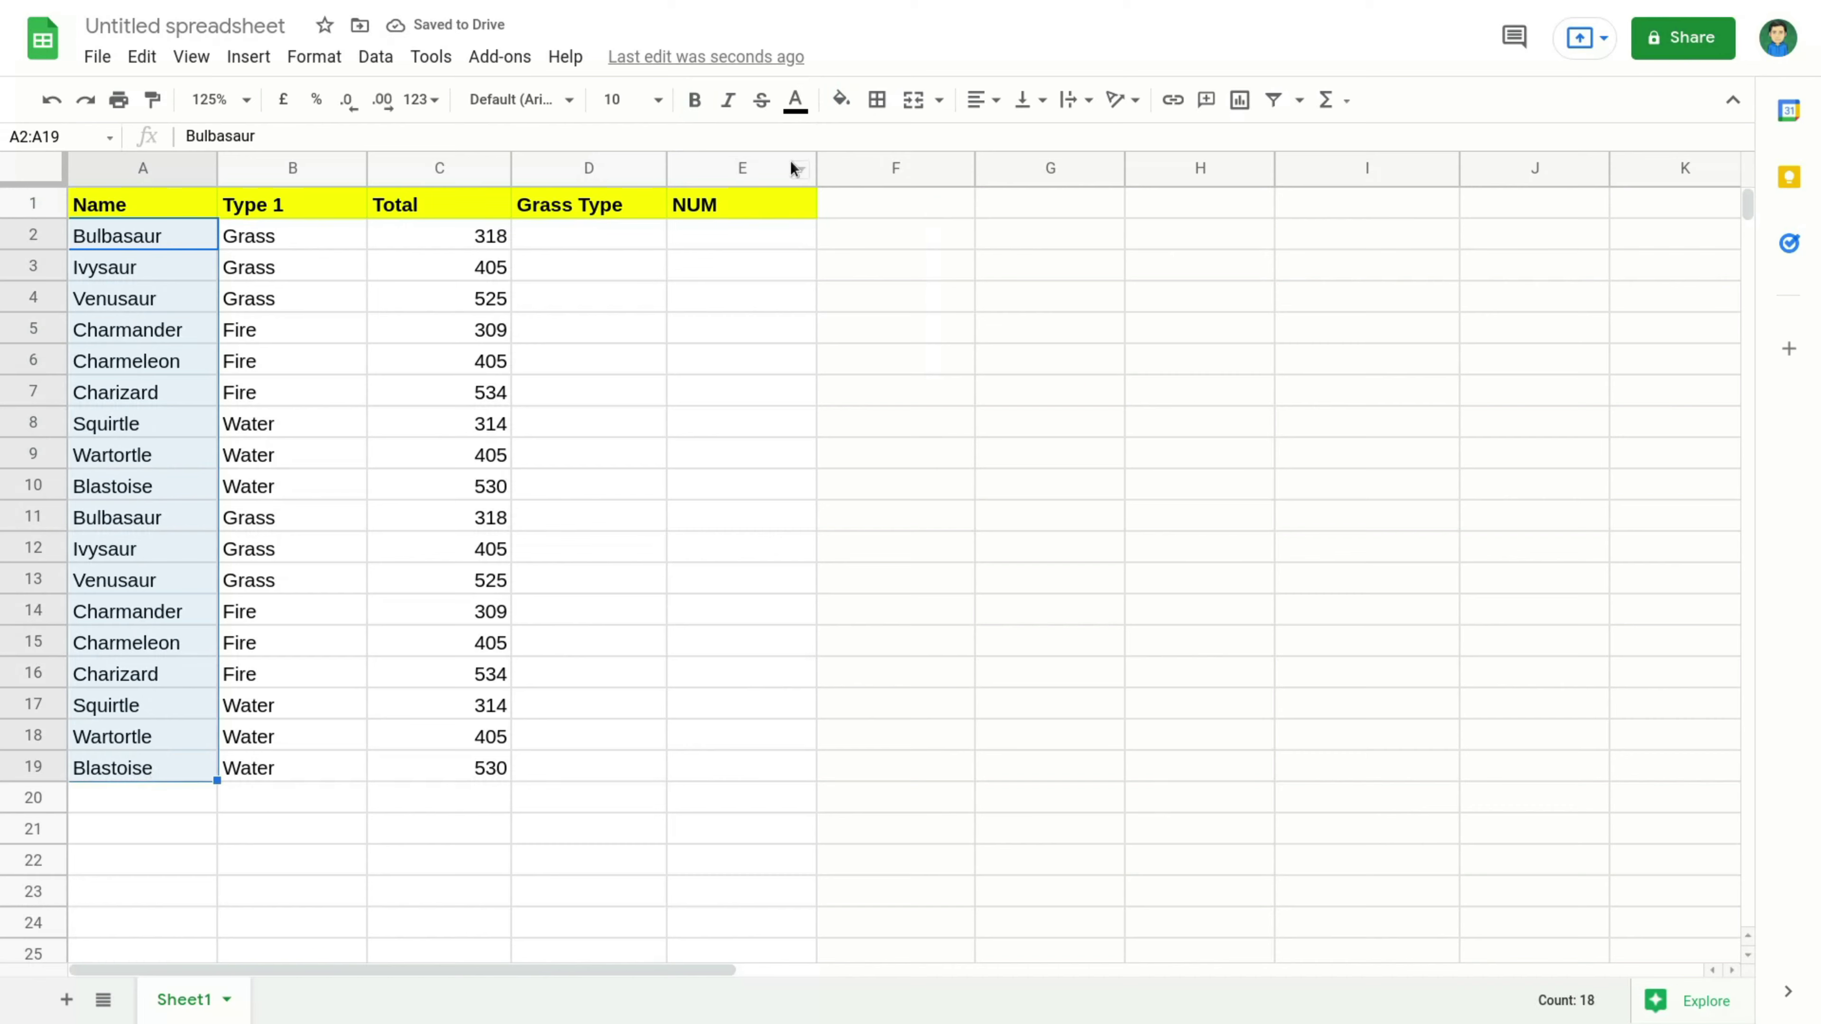
pyautogui.click(846, 101)
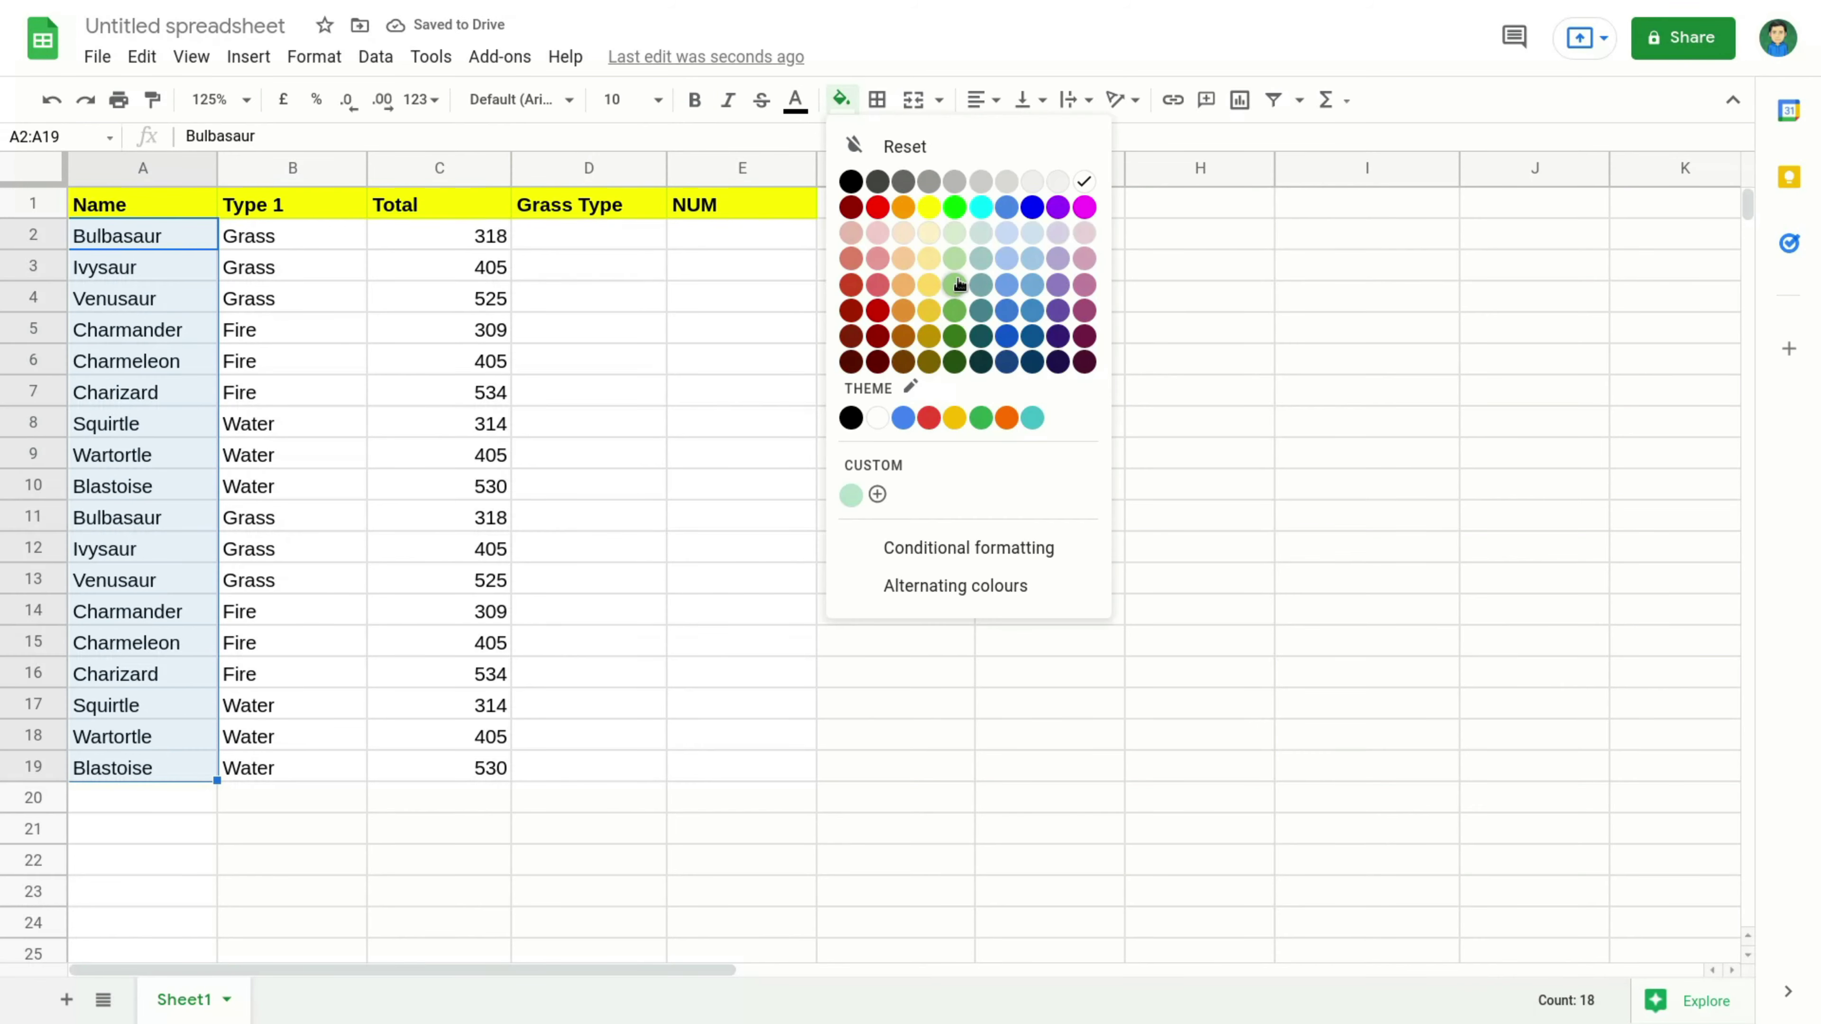
pyautogui.click(946, 302)
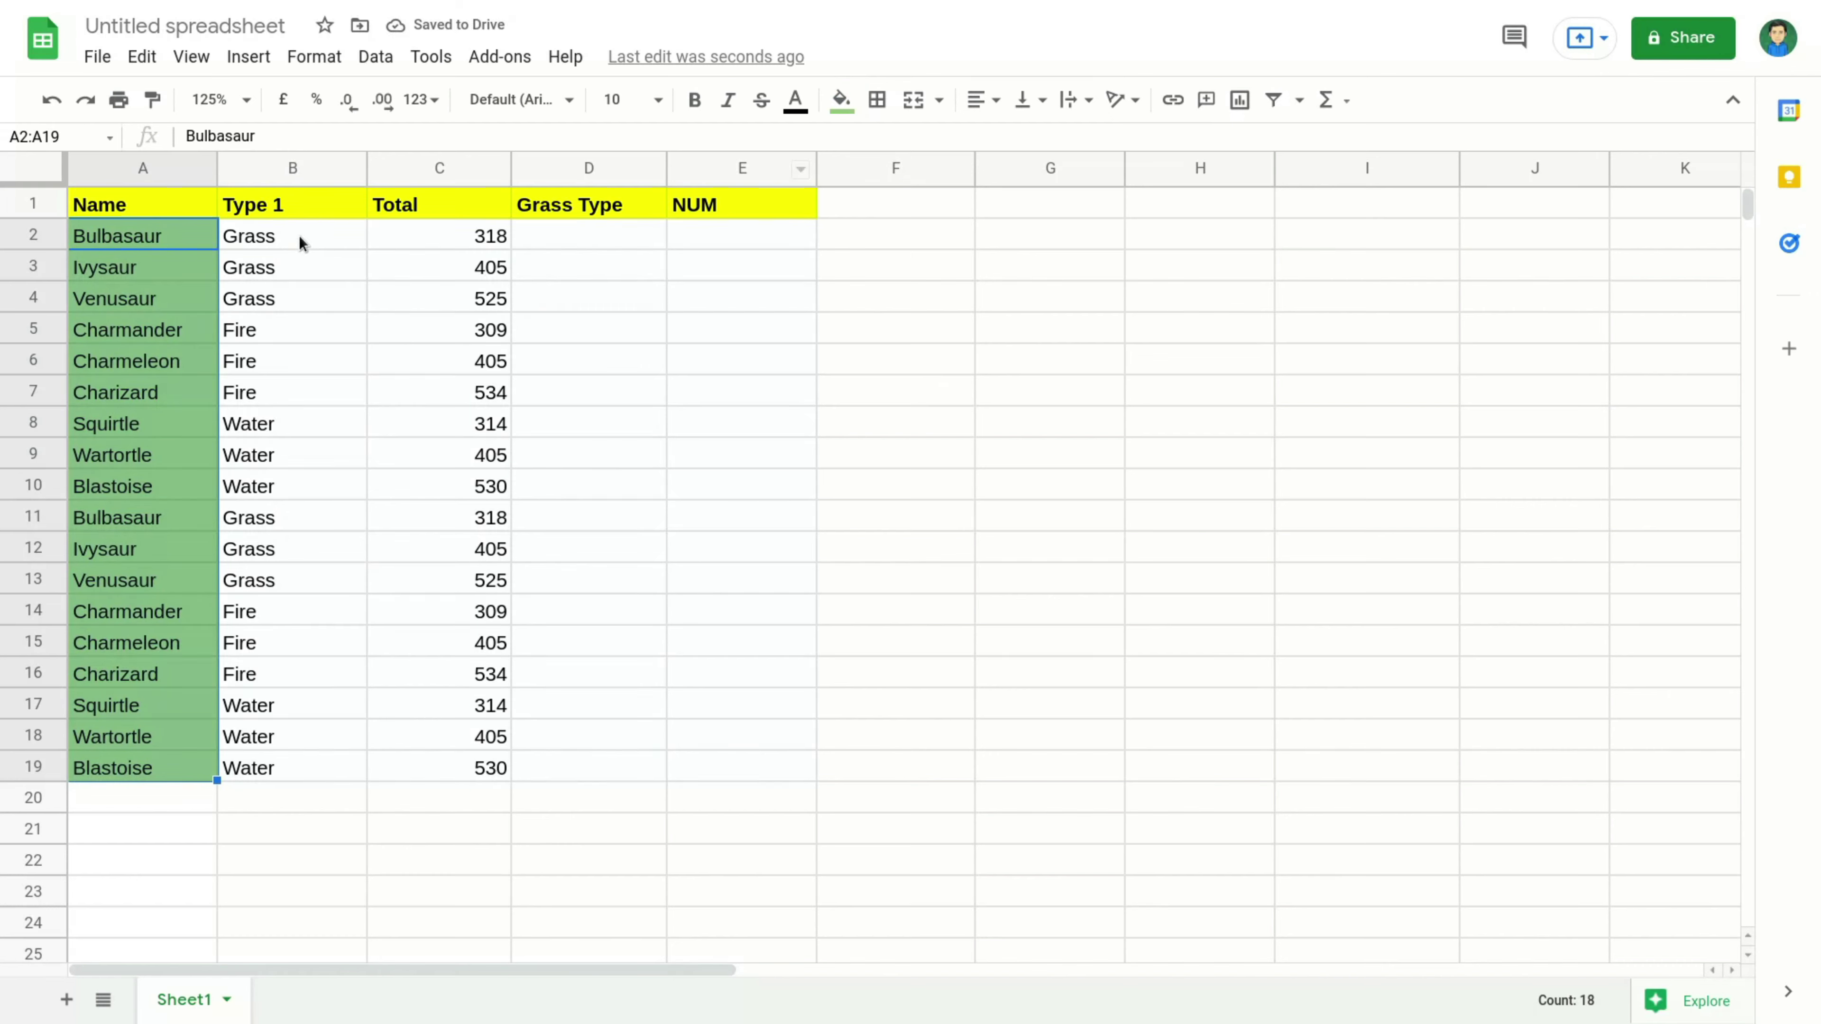
# Step: Review the Type 1 values in B2:B19 and select D2 for the formula
pyautogui.click(616, 233)
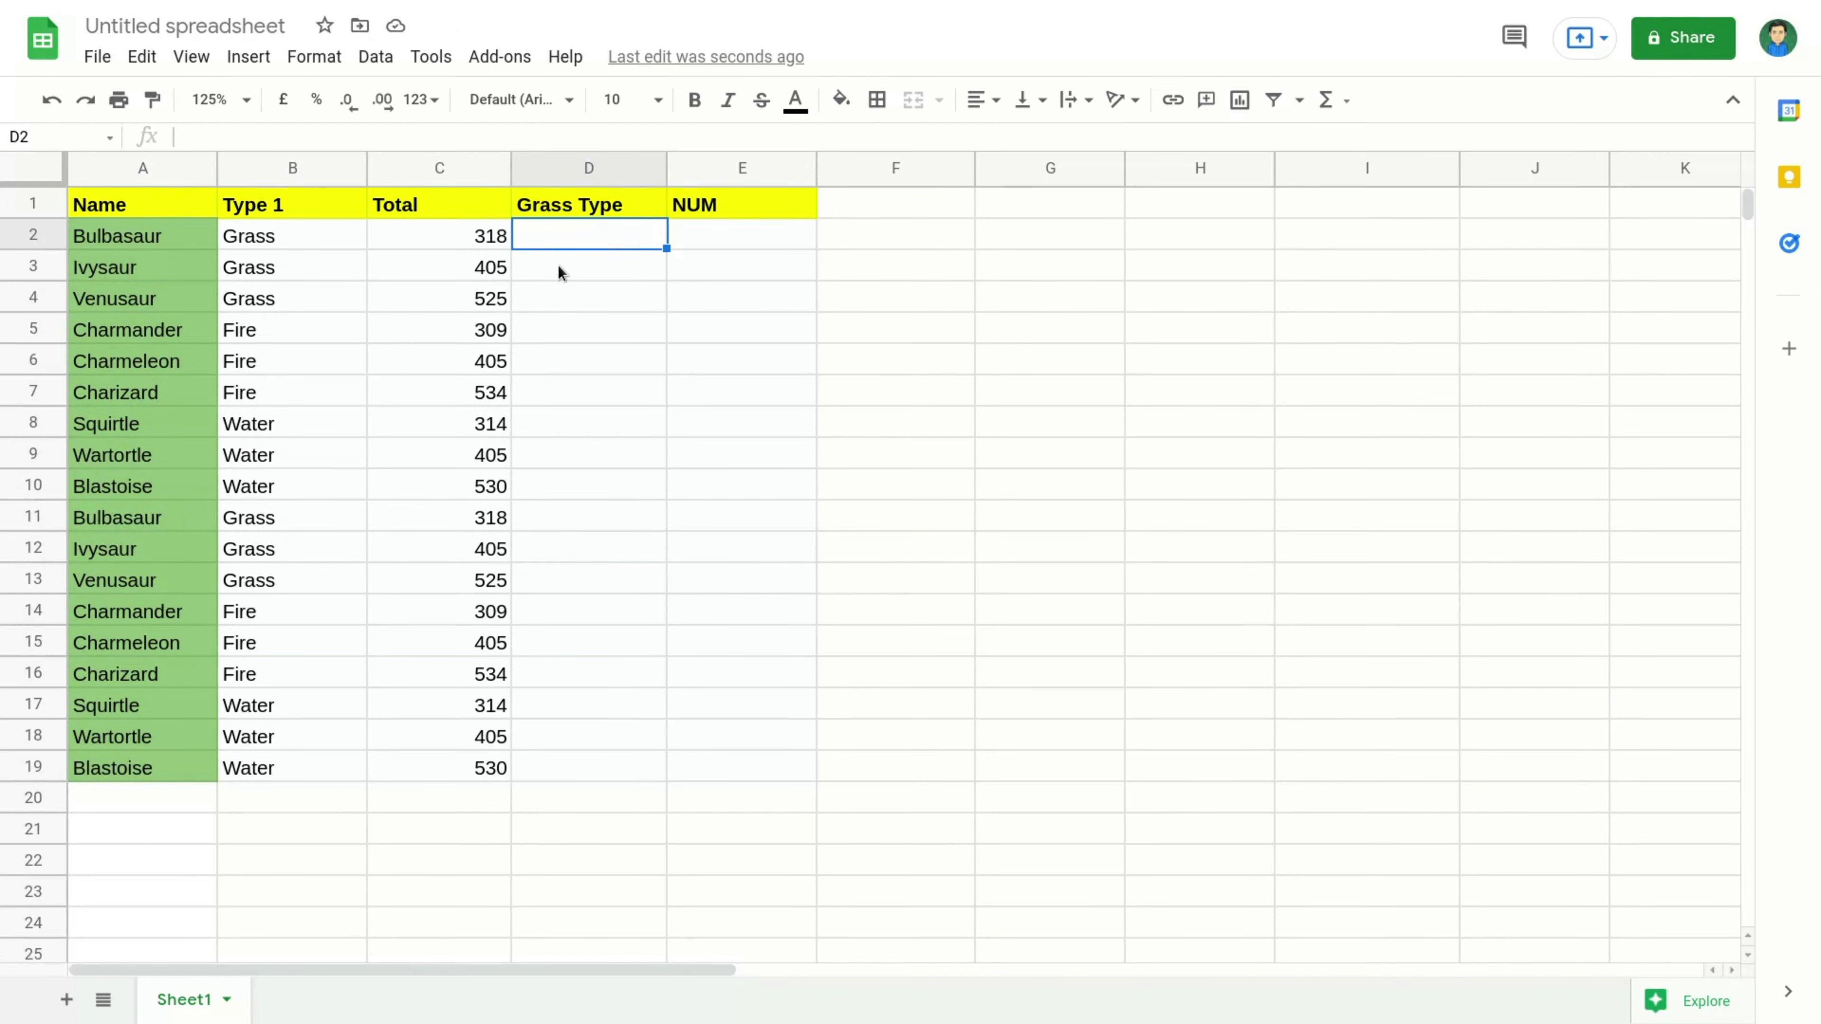
pyautogui.moveTo(252, 236); pyautogui.dragTo(255, 742)
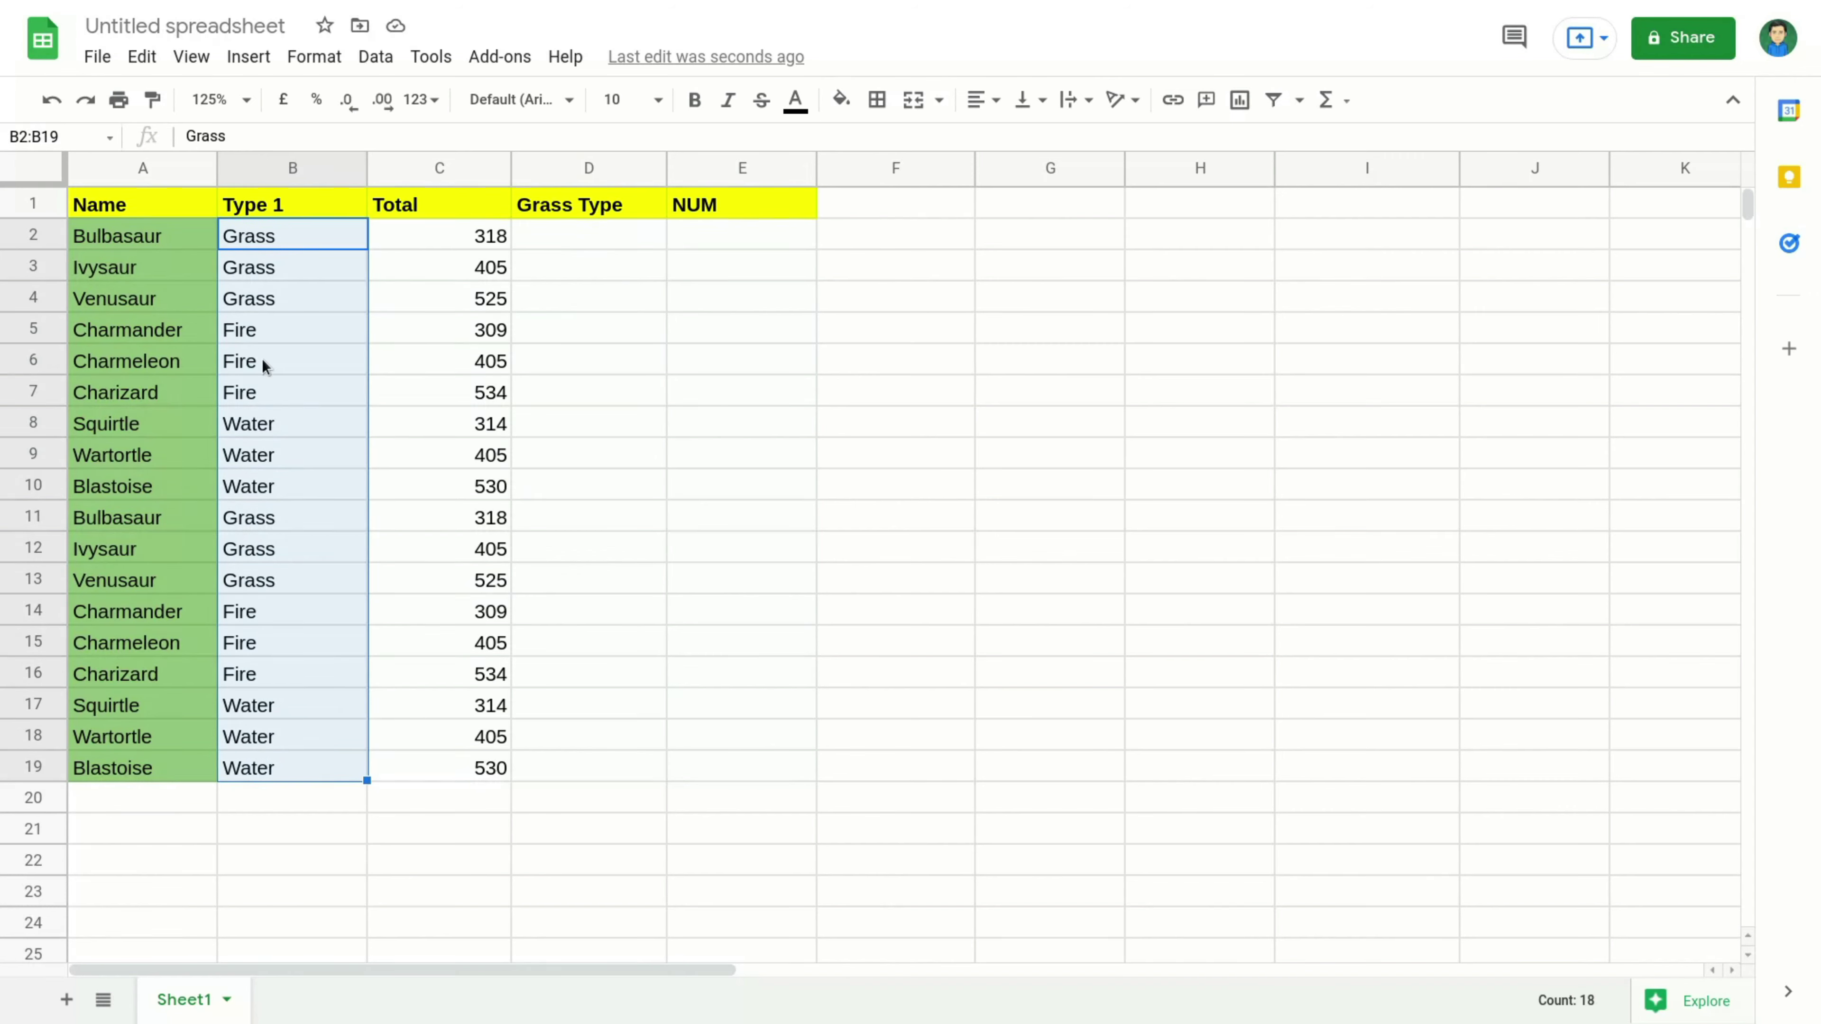
pyautogui.click(556, 235)
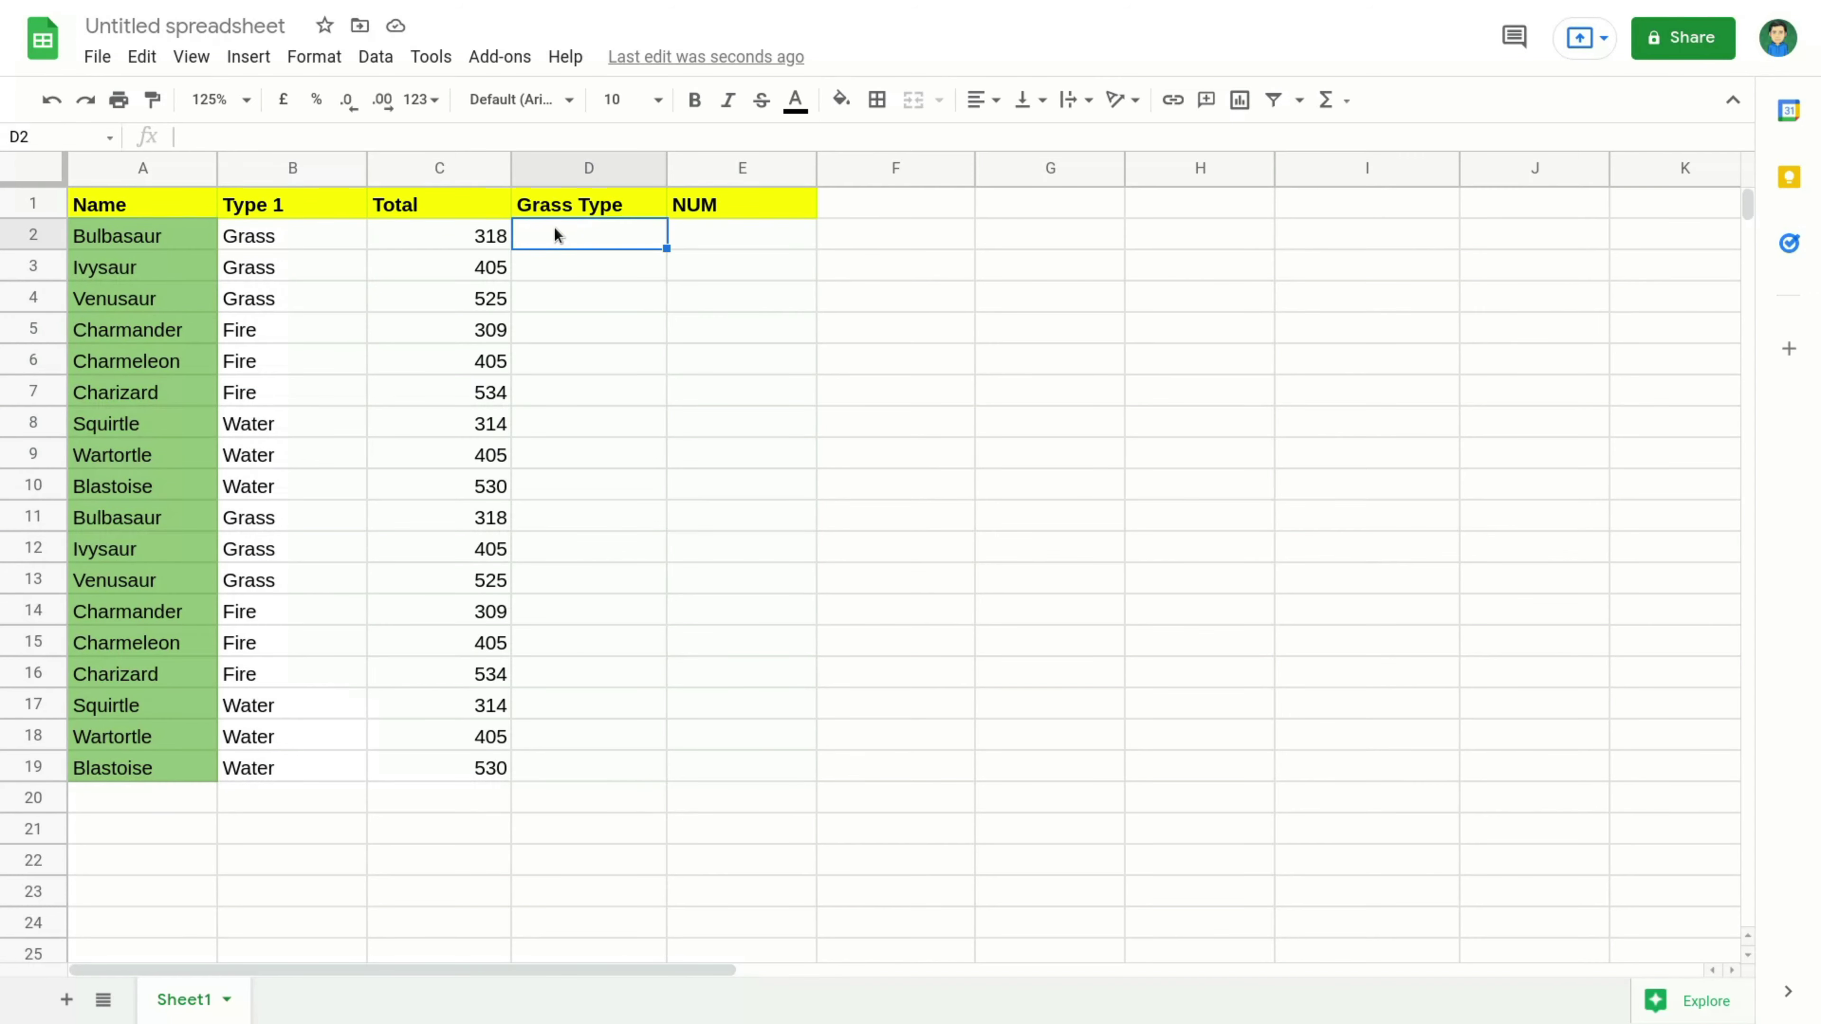
# Step: Enter =IF(B2="Grass","yes","no") in D2, correcting the capitalised GRASS to Grass
pyautogui.write('=IF')
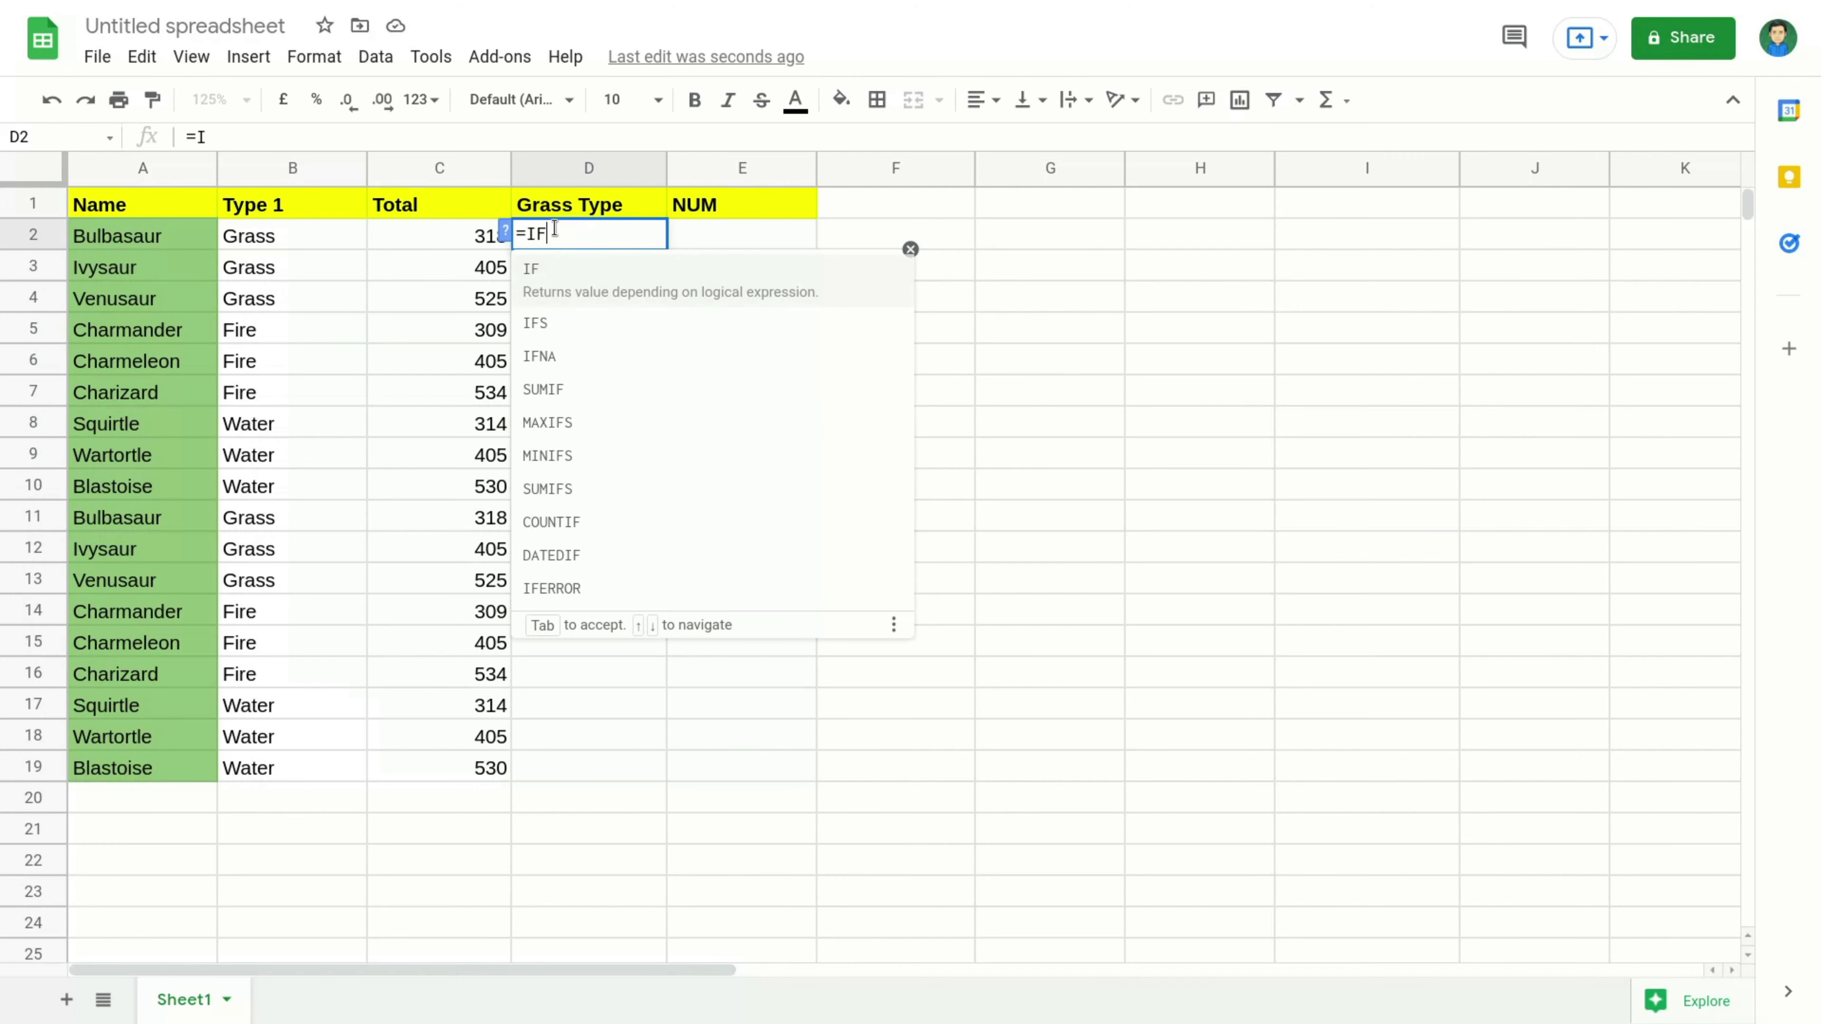
pyautogui.write('(')
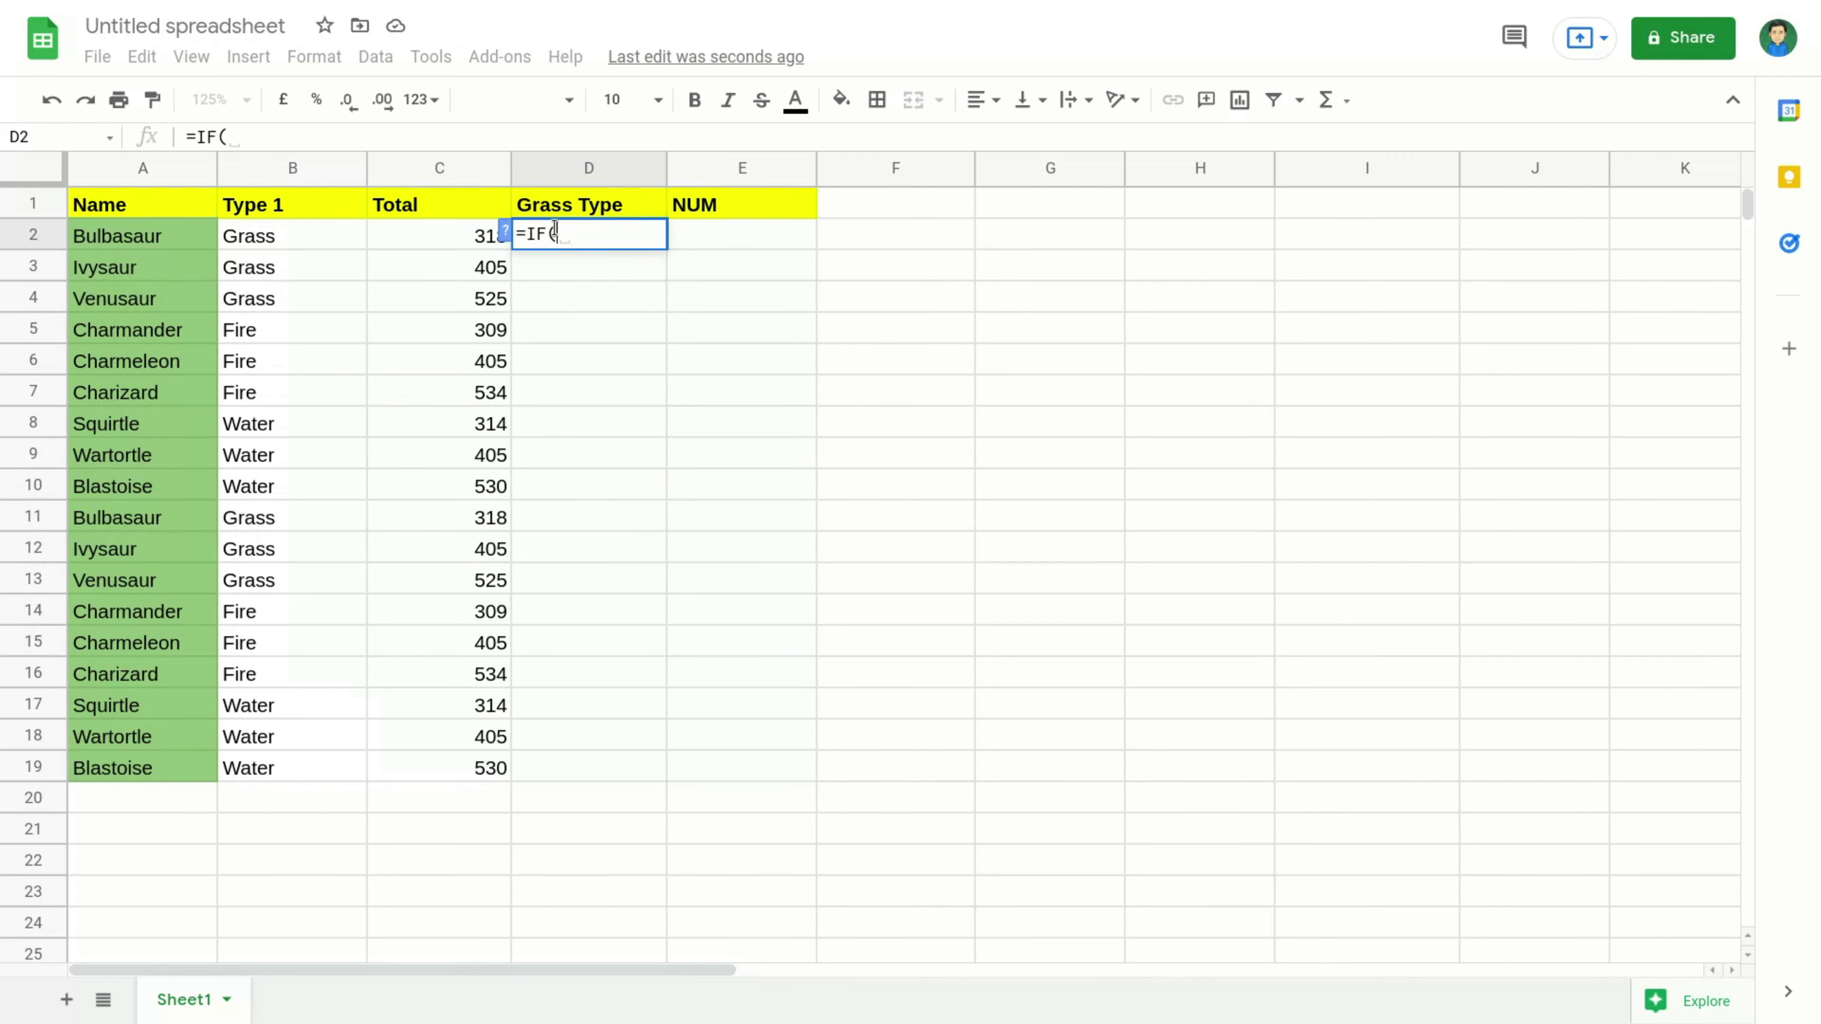
pyautogui.click(294, 236)
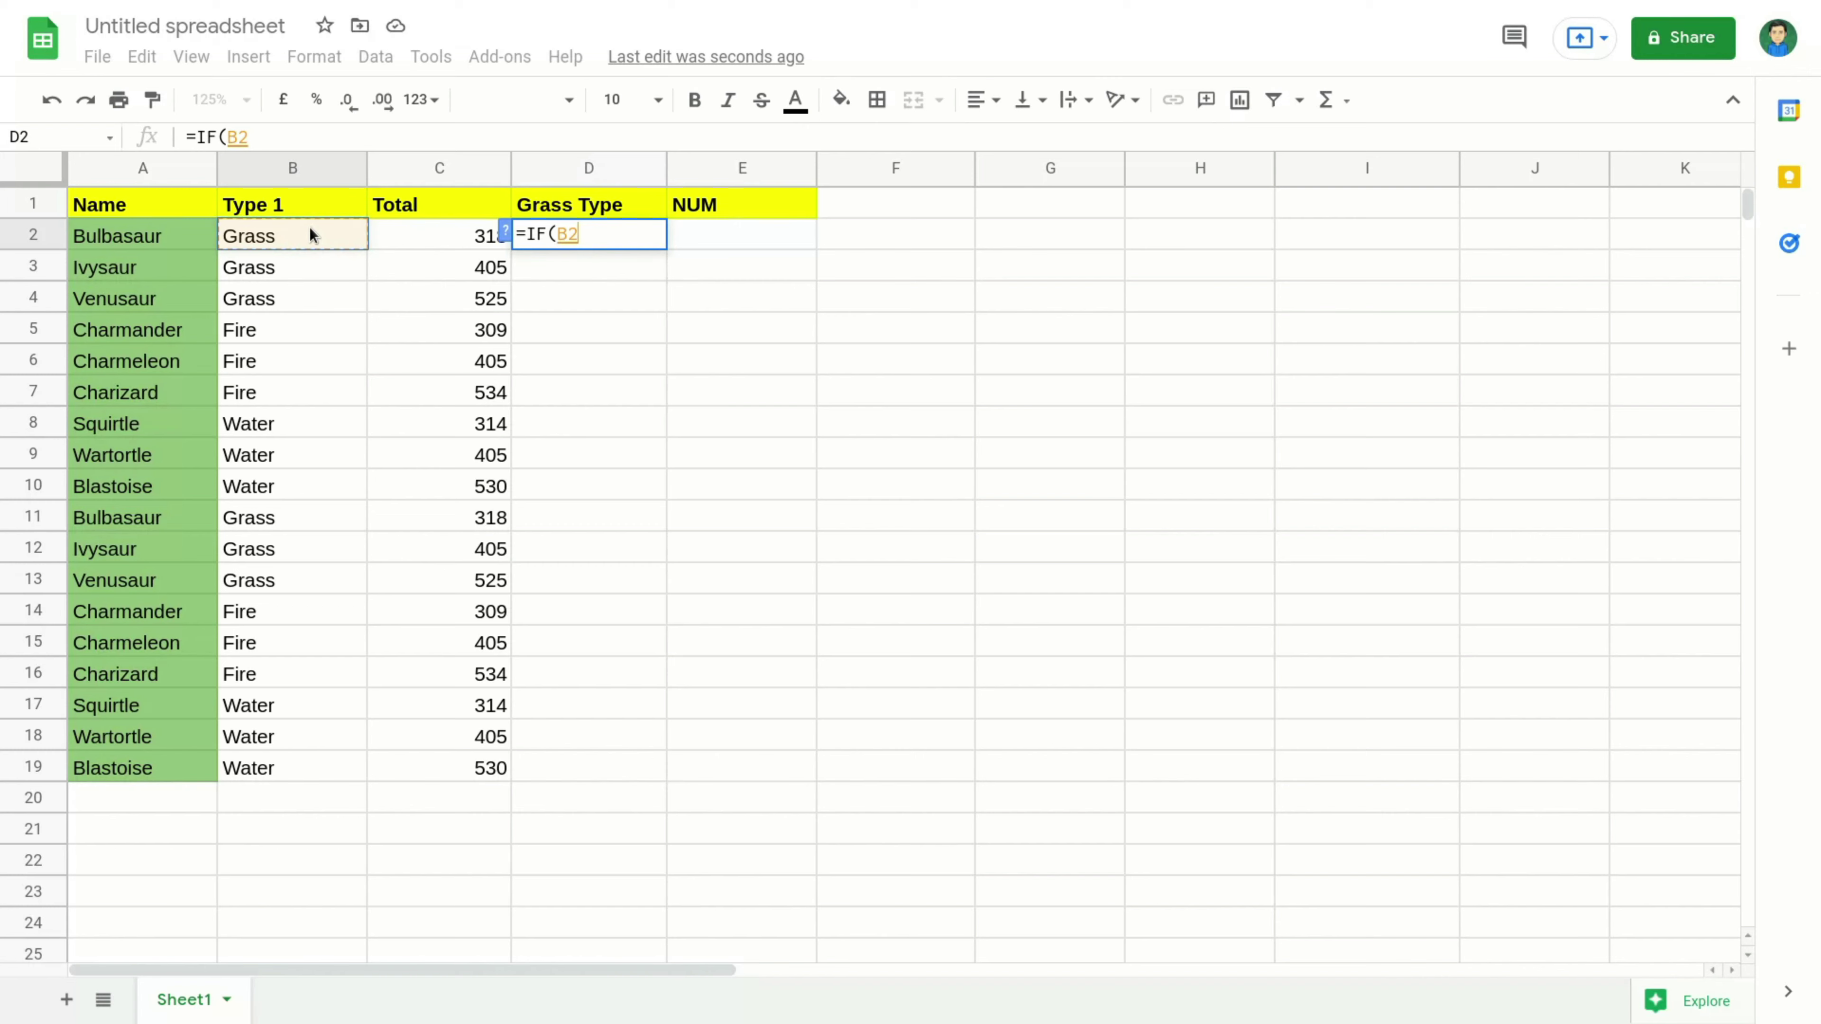
pyautogui.write('=')
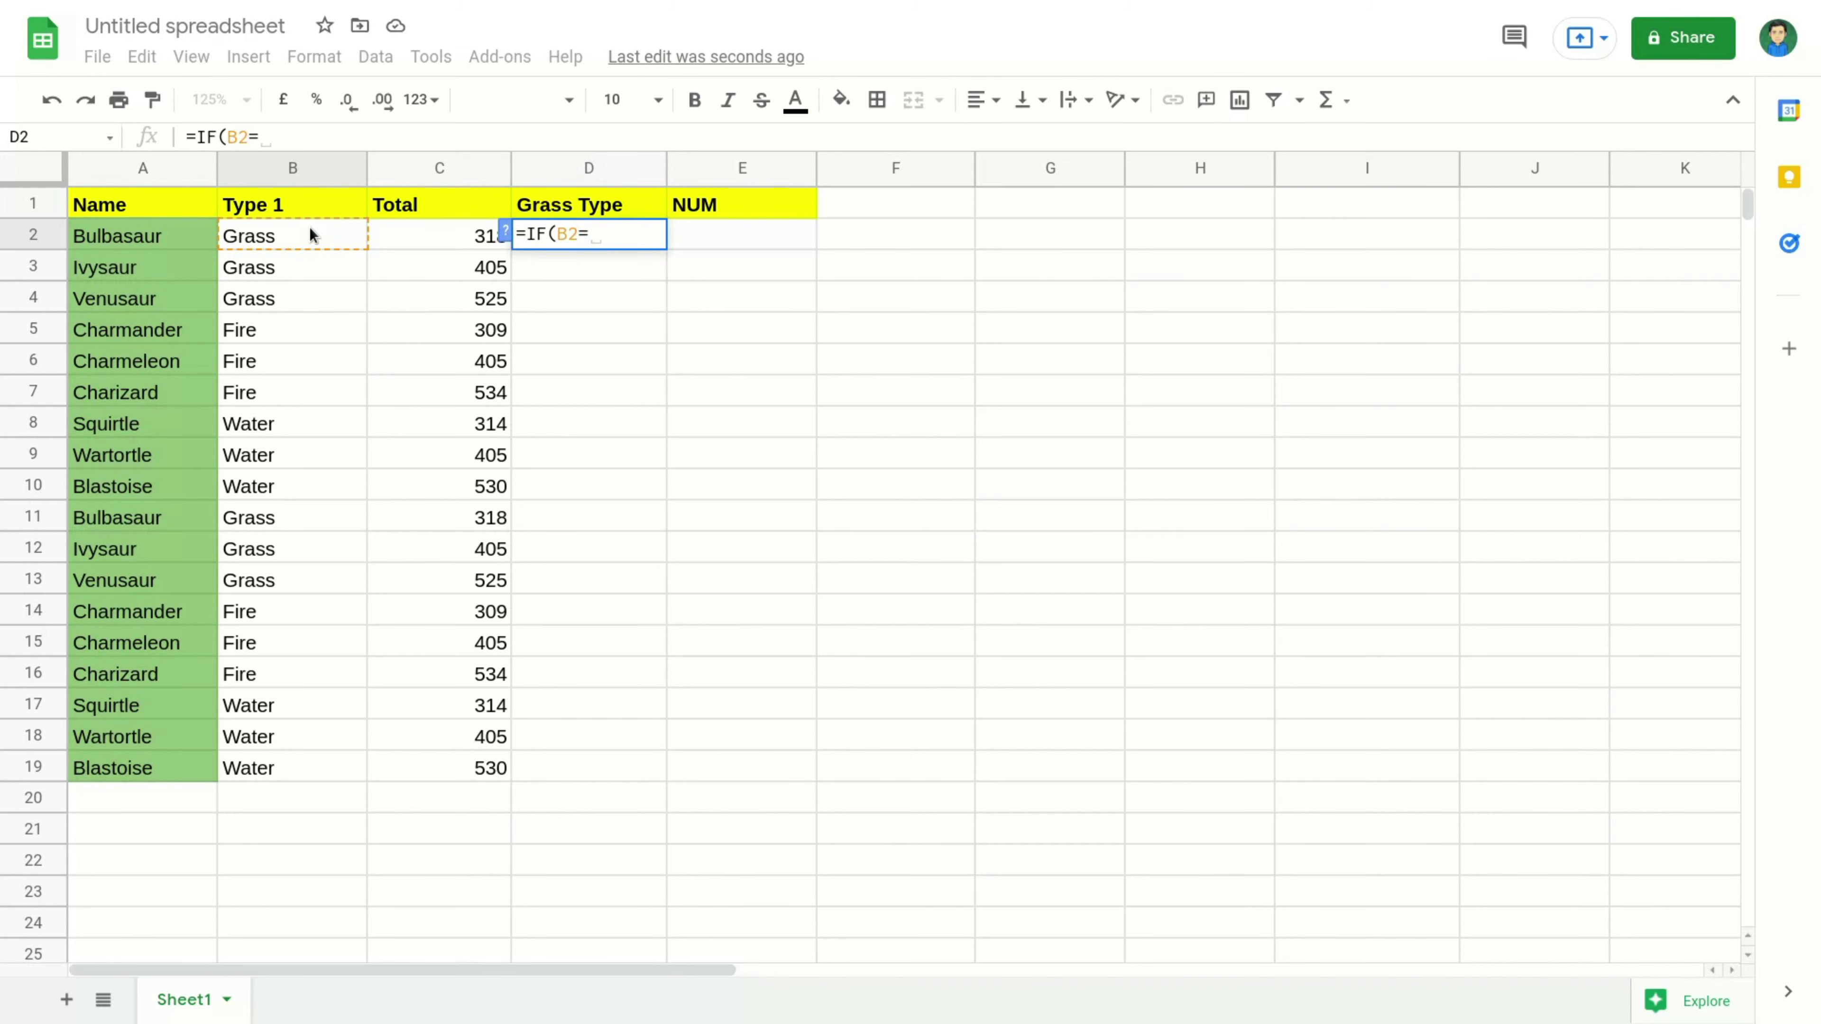
pyautogui.write('""')
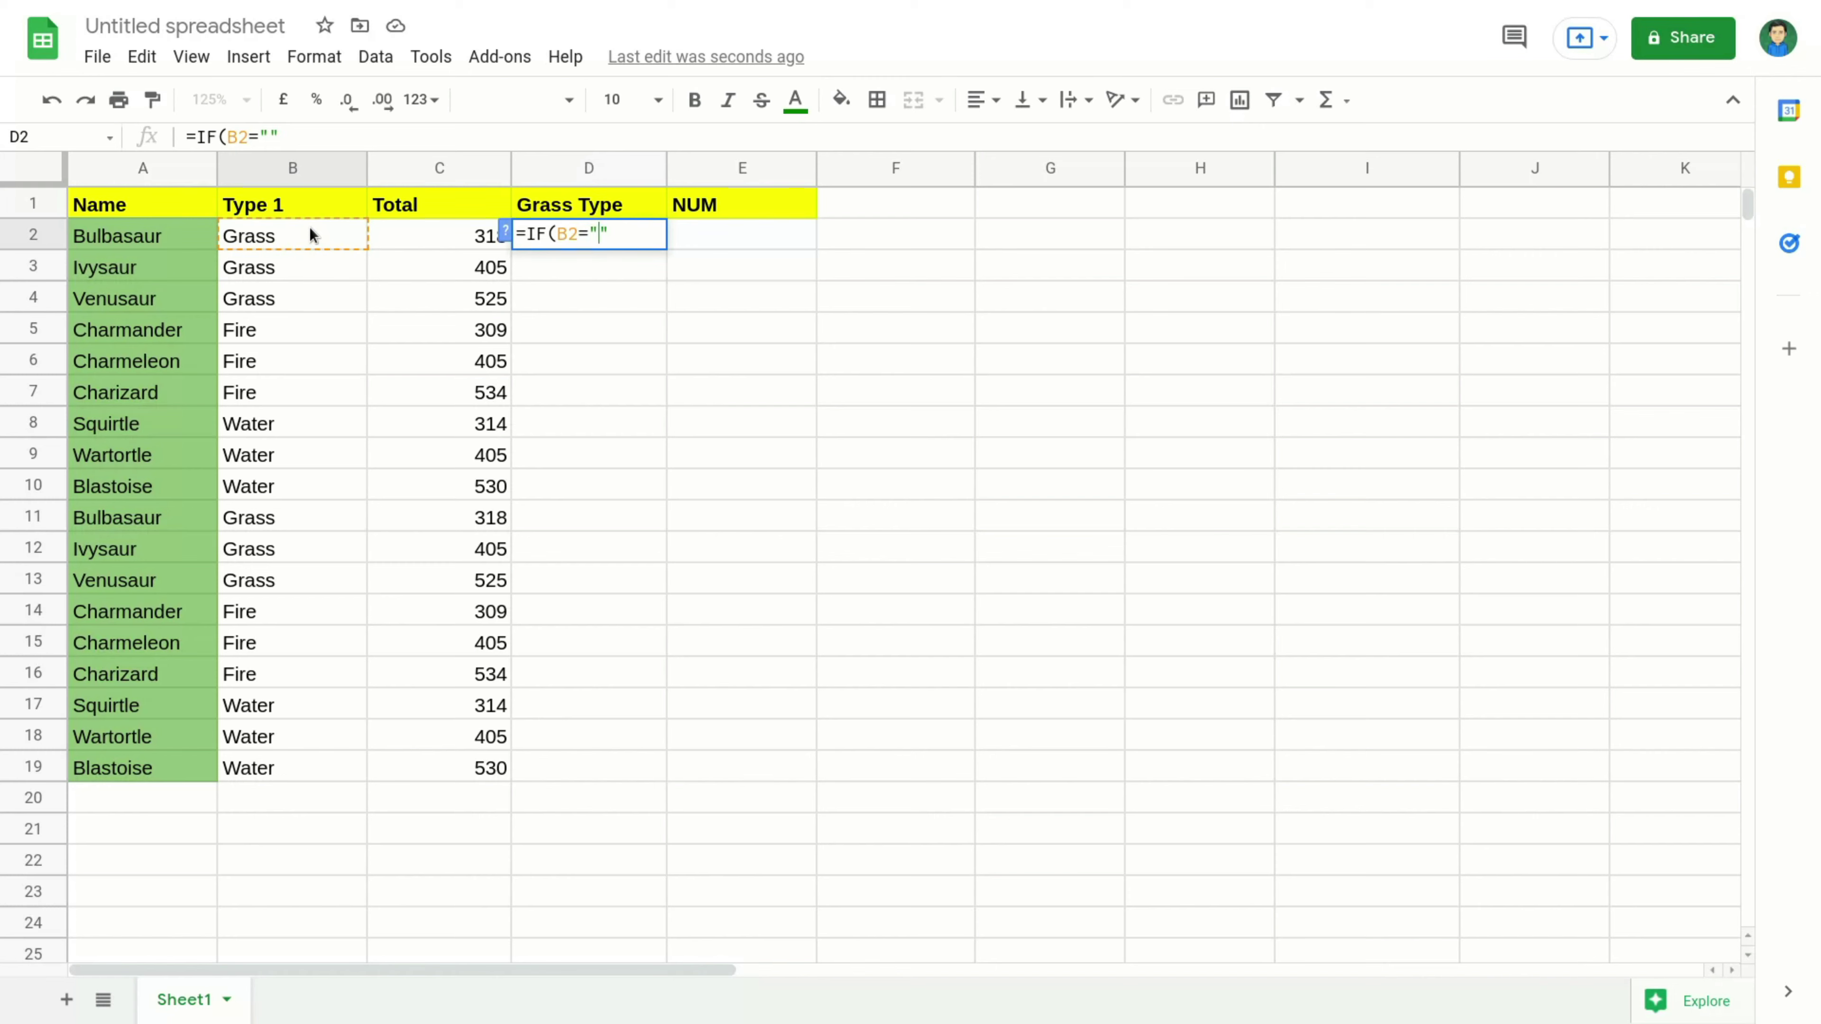
pyautogui.write('GRASS')
pyautogui.press('BackSpace')
pyautogui.press('BackSpace')
pyautogui.press('BackSpace')
pyautogui.press('BackSpace')
pyautogui.write('rass')
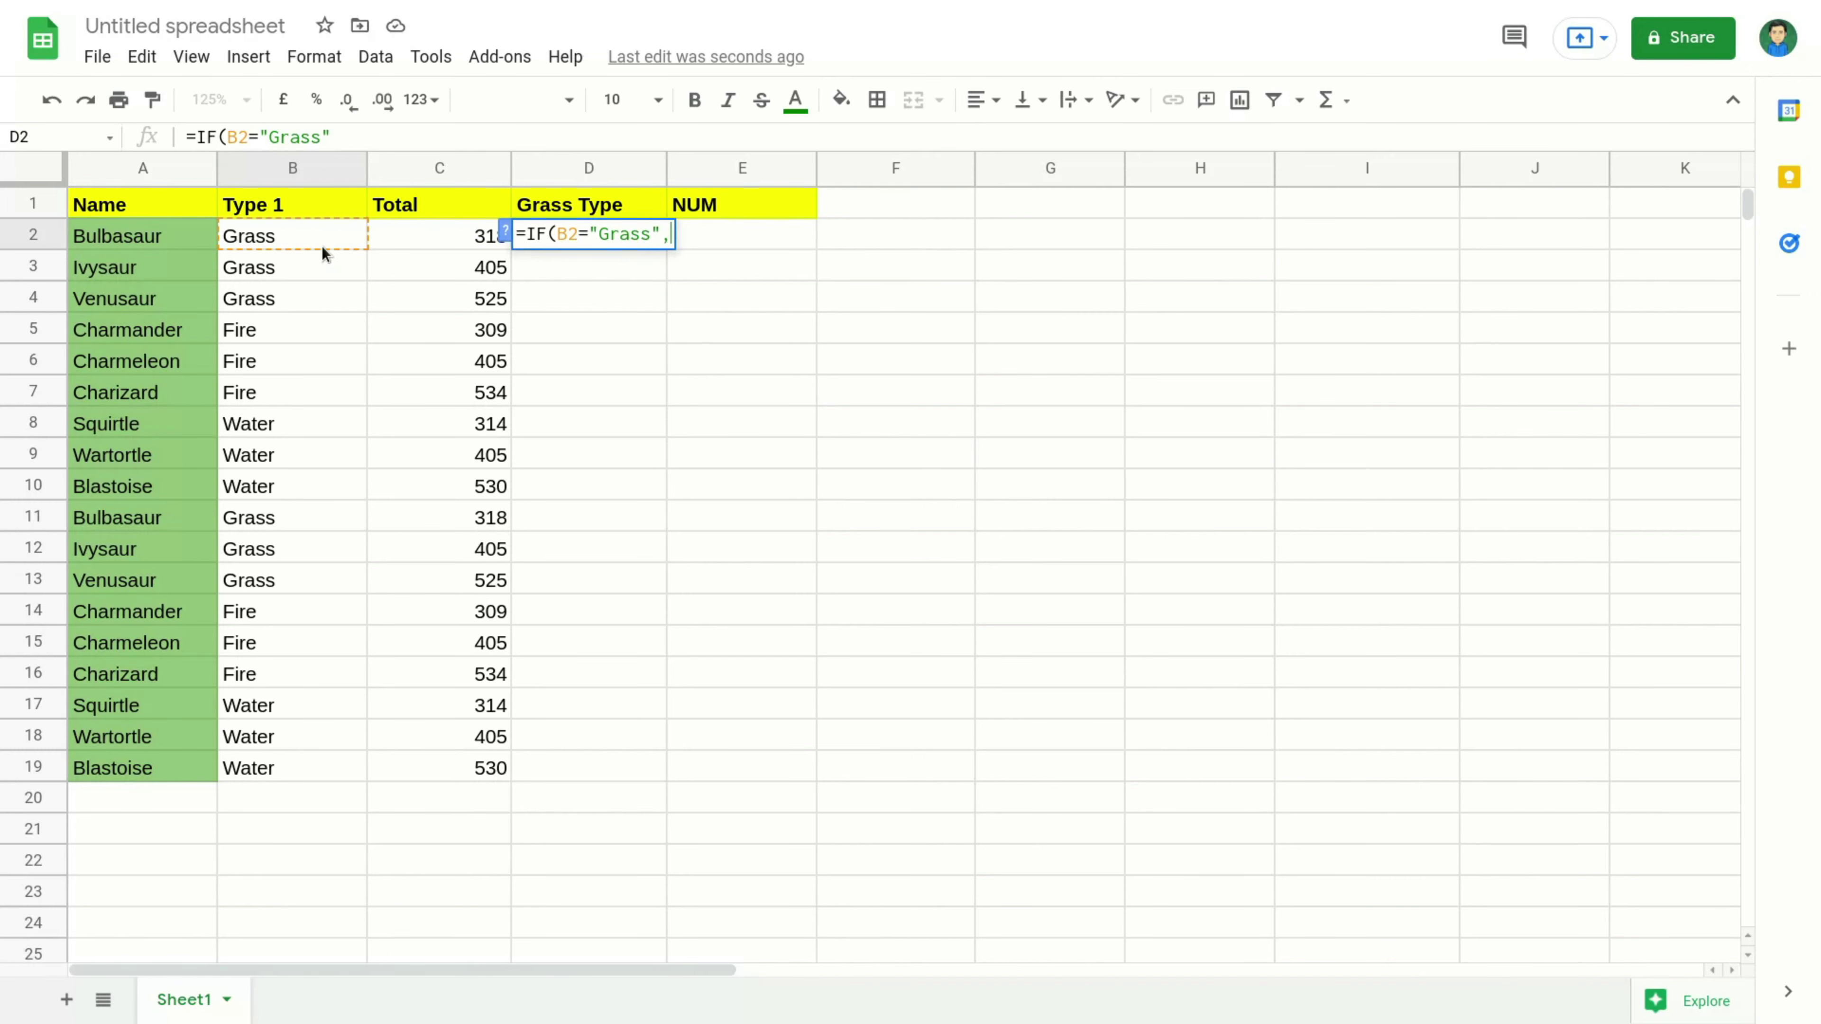
pyautogui.write(', ')
pyautogui.write('""')
pyautogui.write('yes')
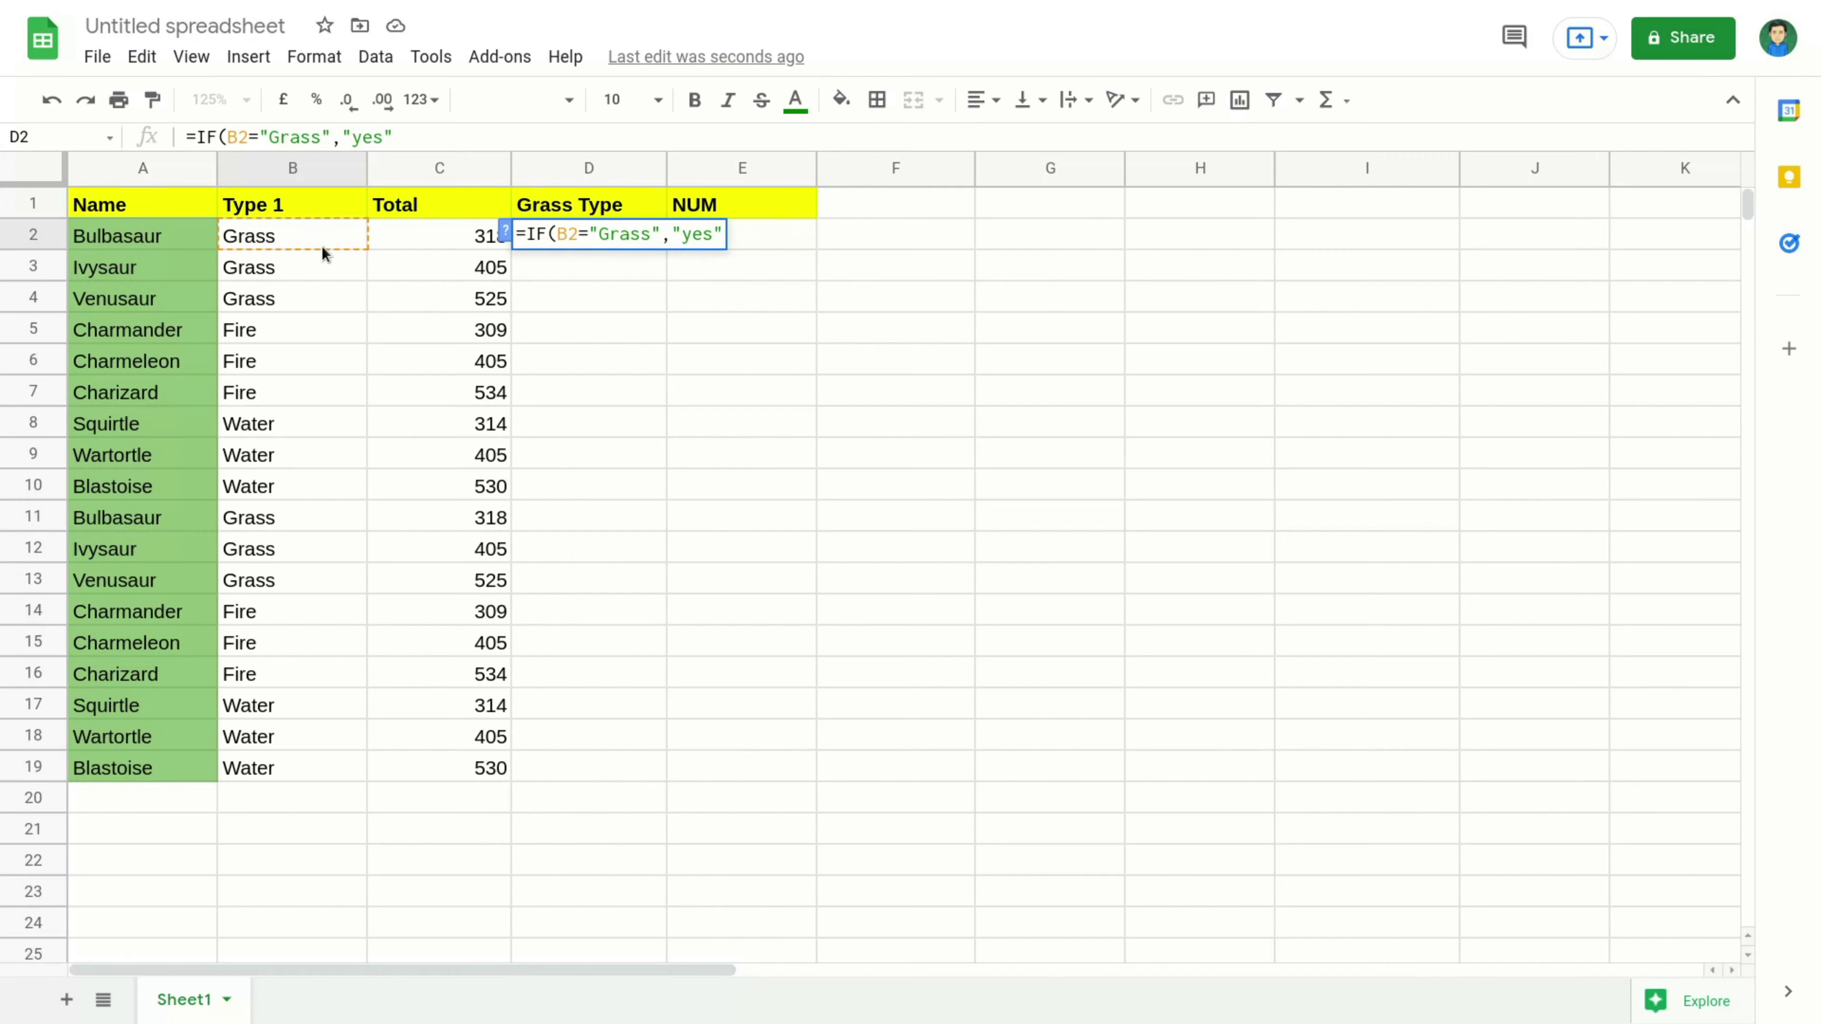
pyautogui.write(',')
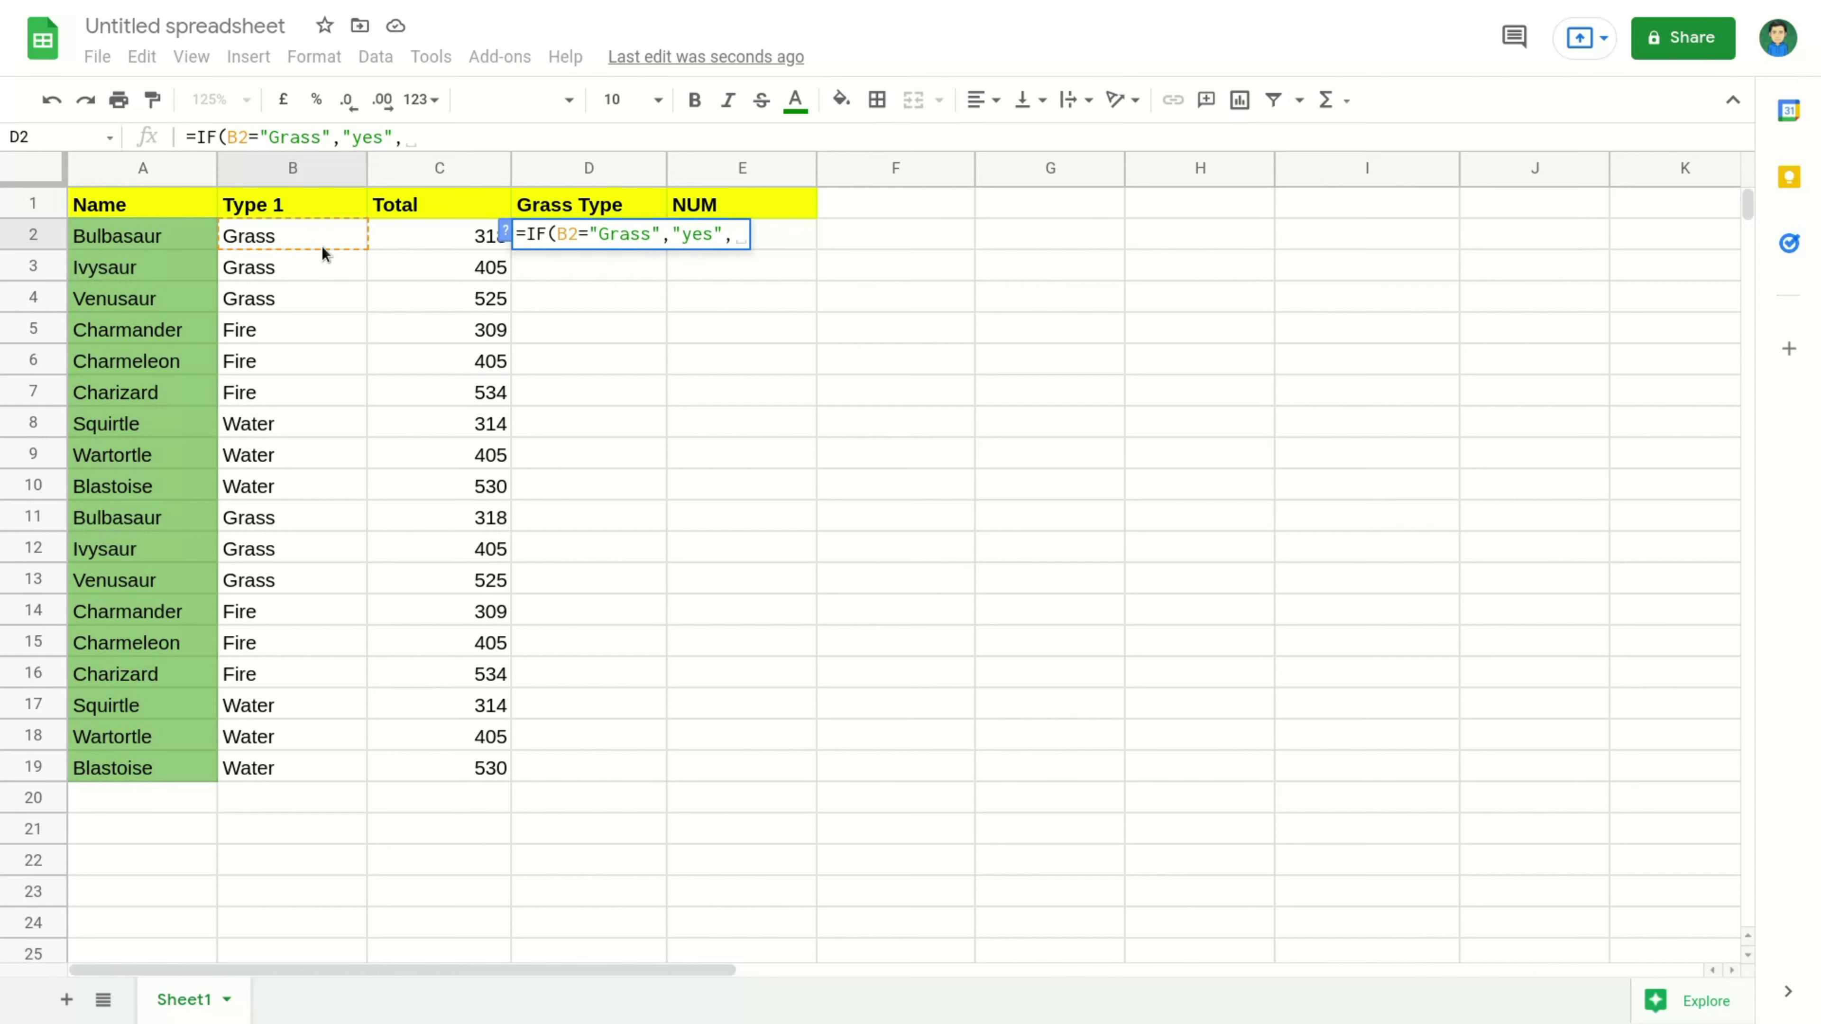
pyautogui.write(' ""')
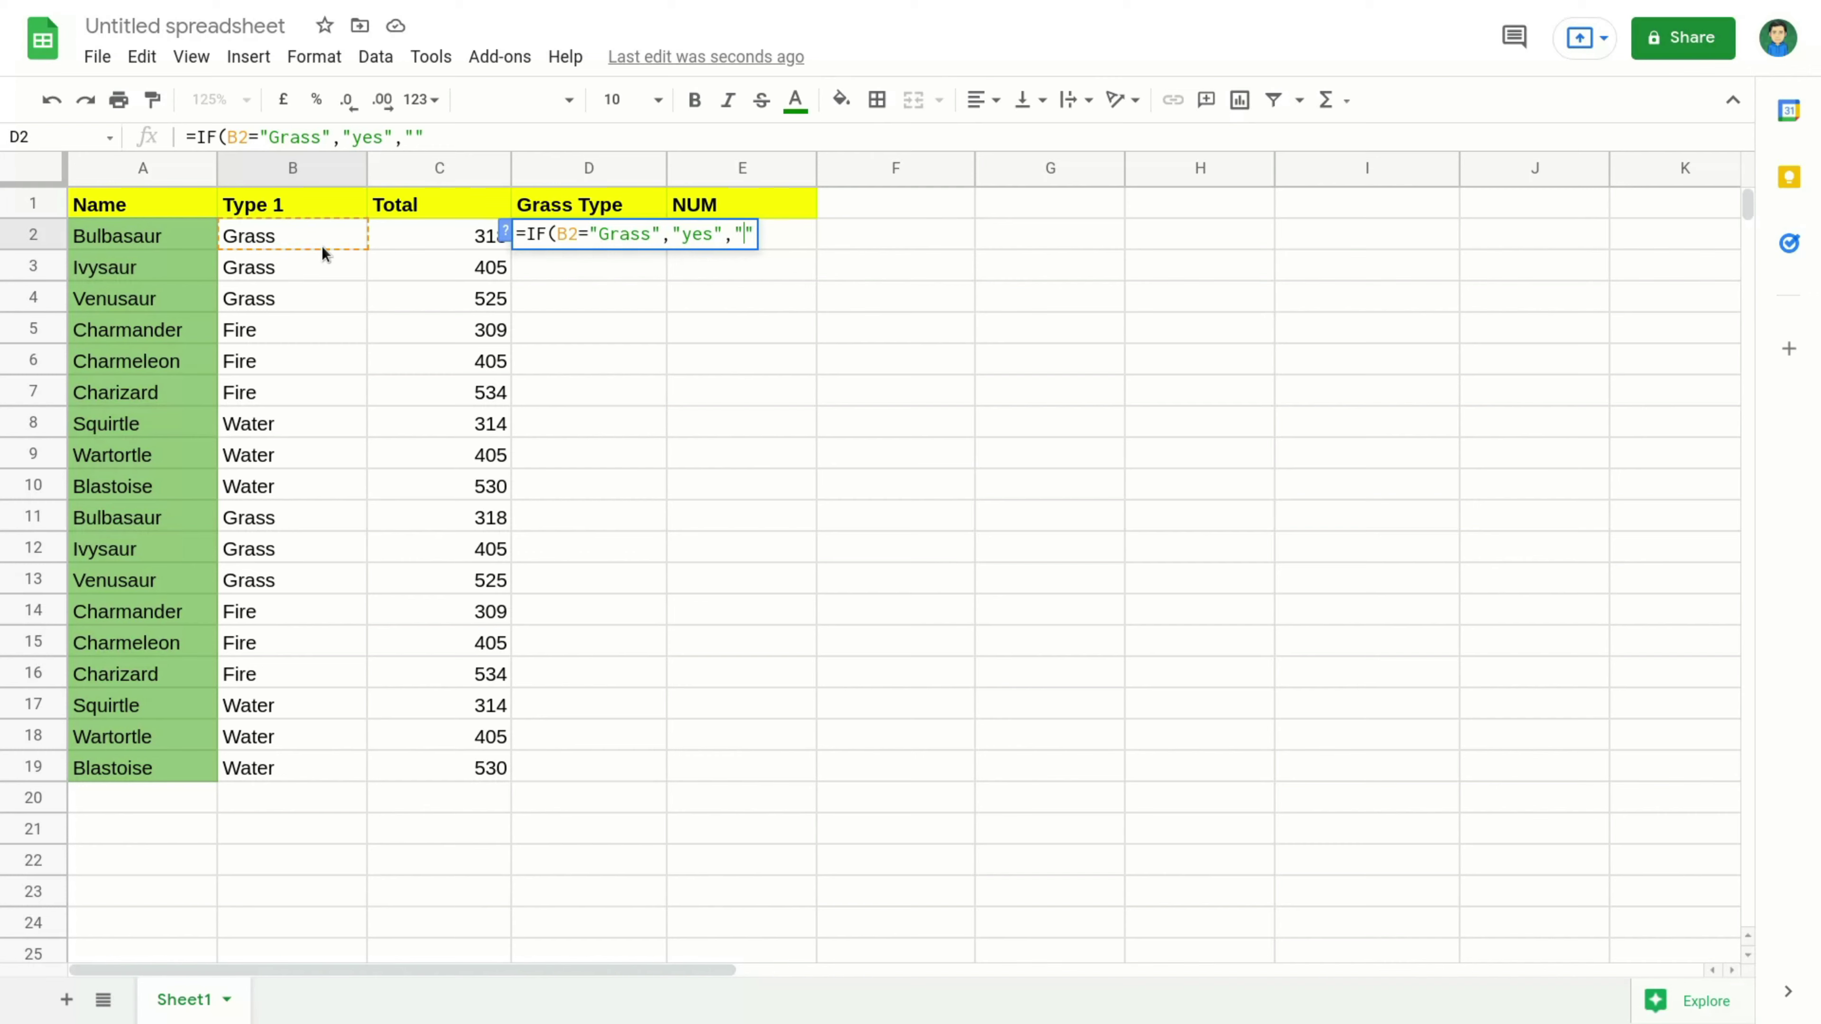
pyautogui.write('no')
pyautogui.write(')')
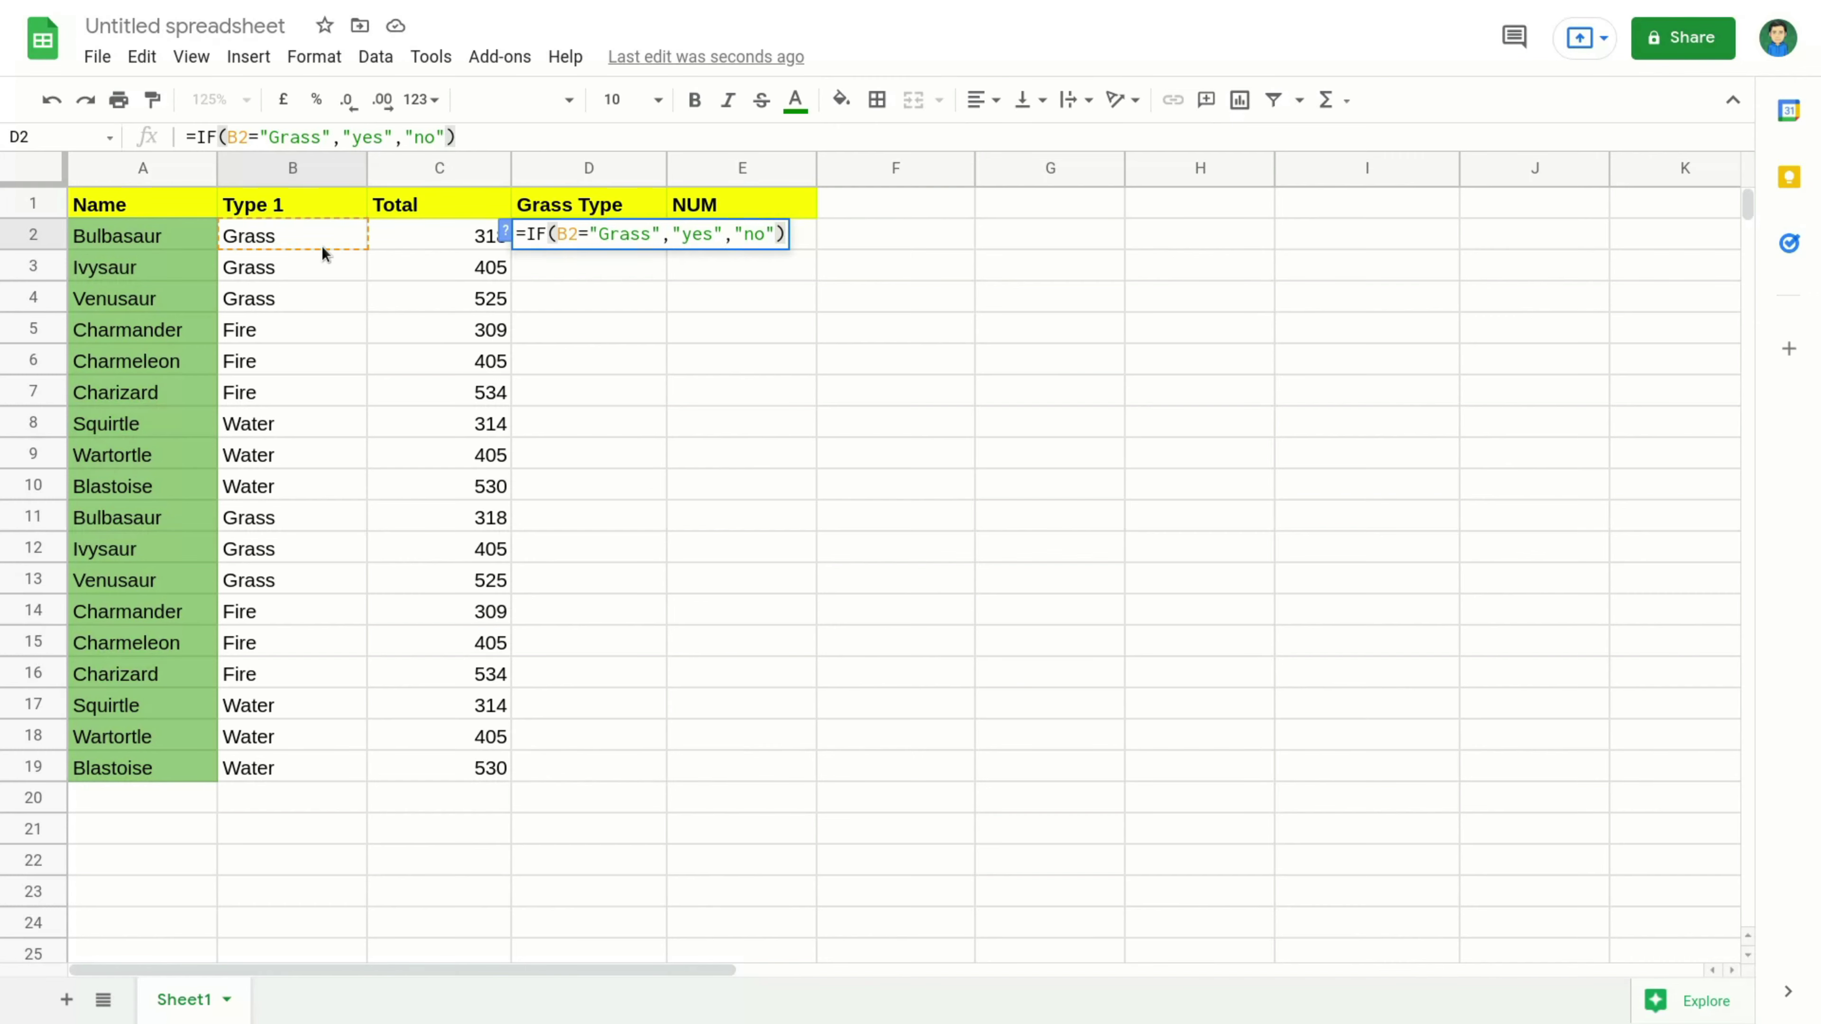
pyautogui.press('Return')
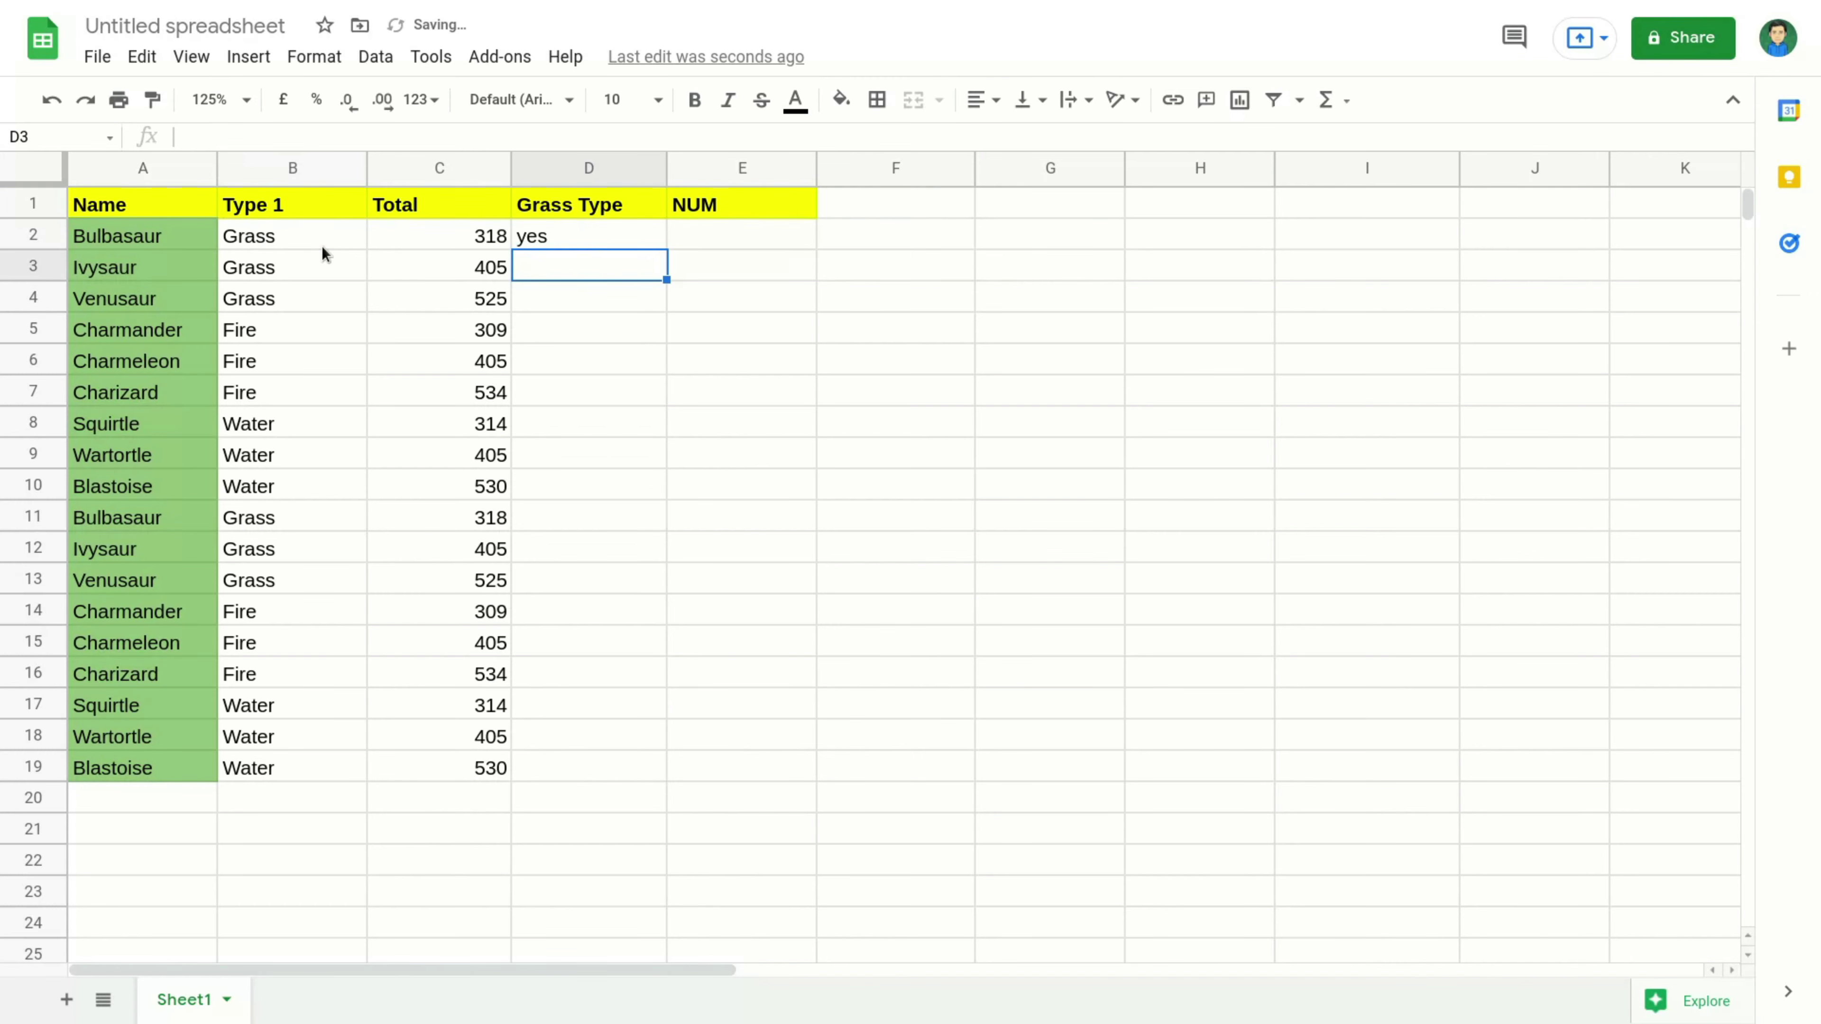
# Step: Reopen D2's formula and highlight the IF name, B2="Grass" condition and "yes" result
pyautogui.doubleClick(556, 236)
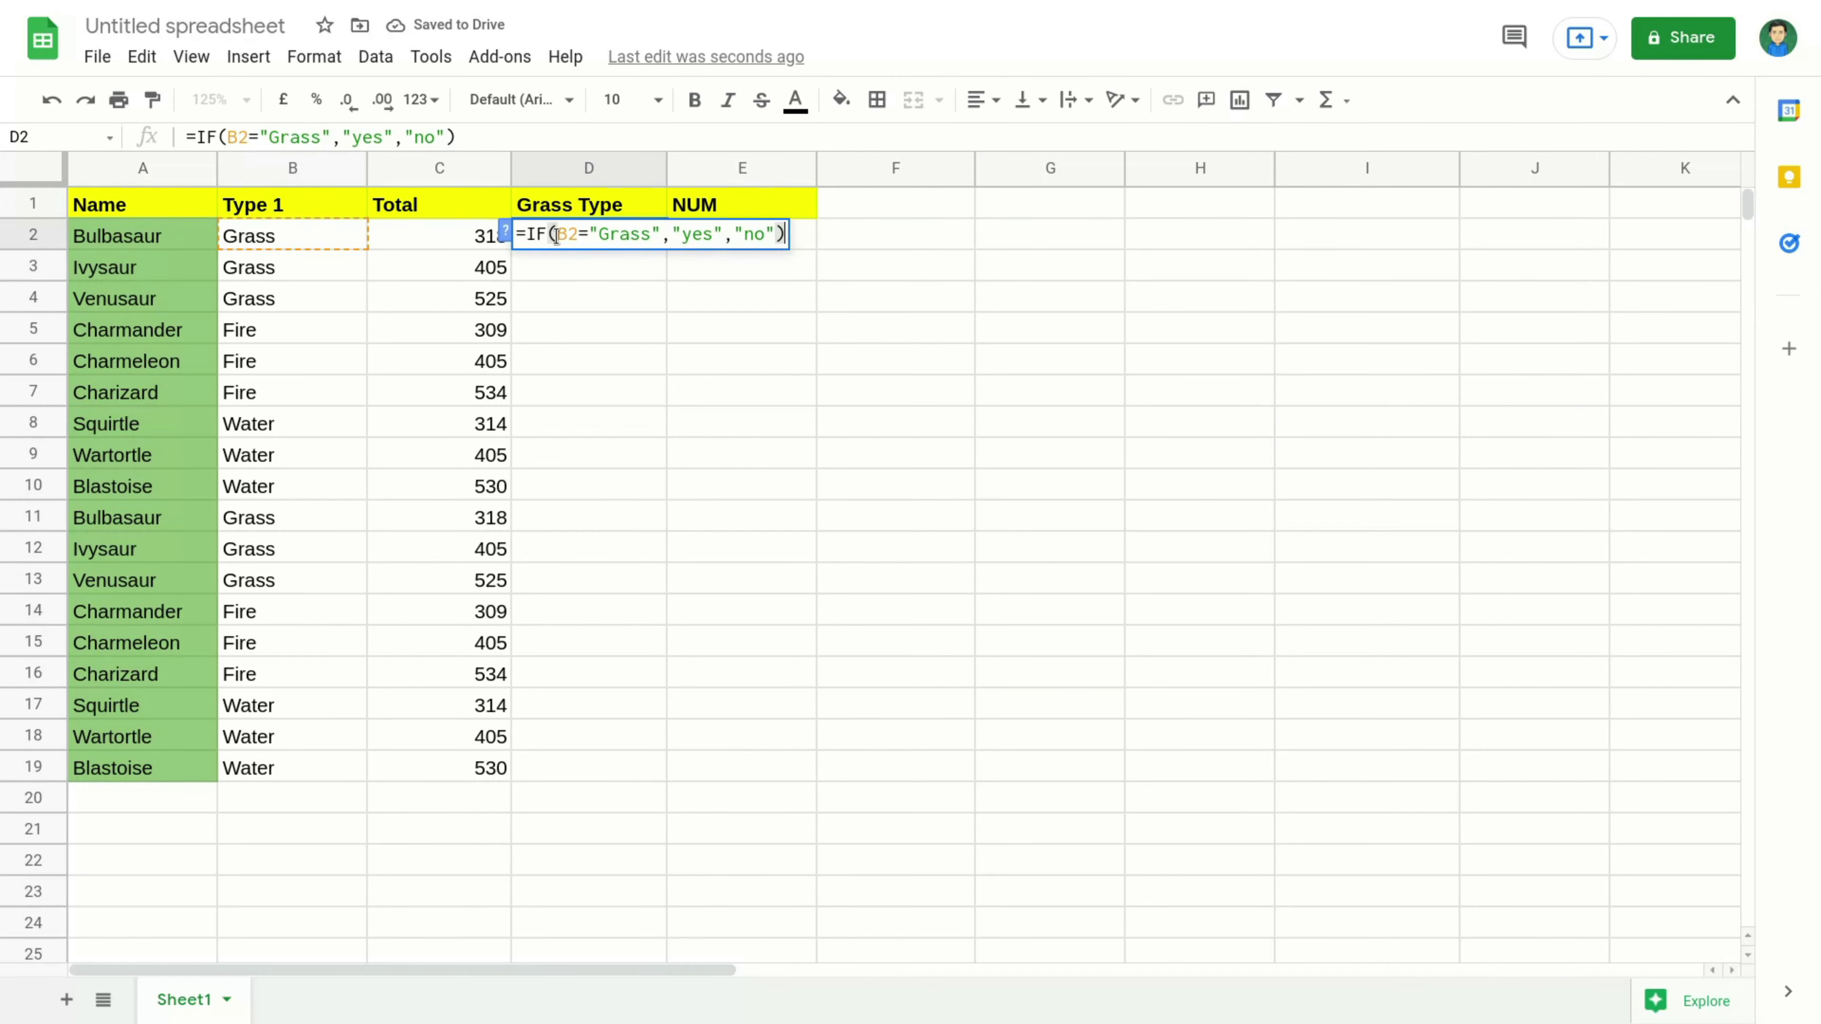
pyautogui.rightClick(707, 232)
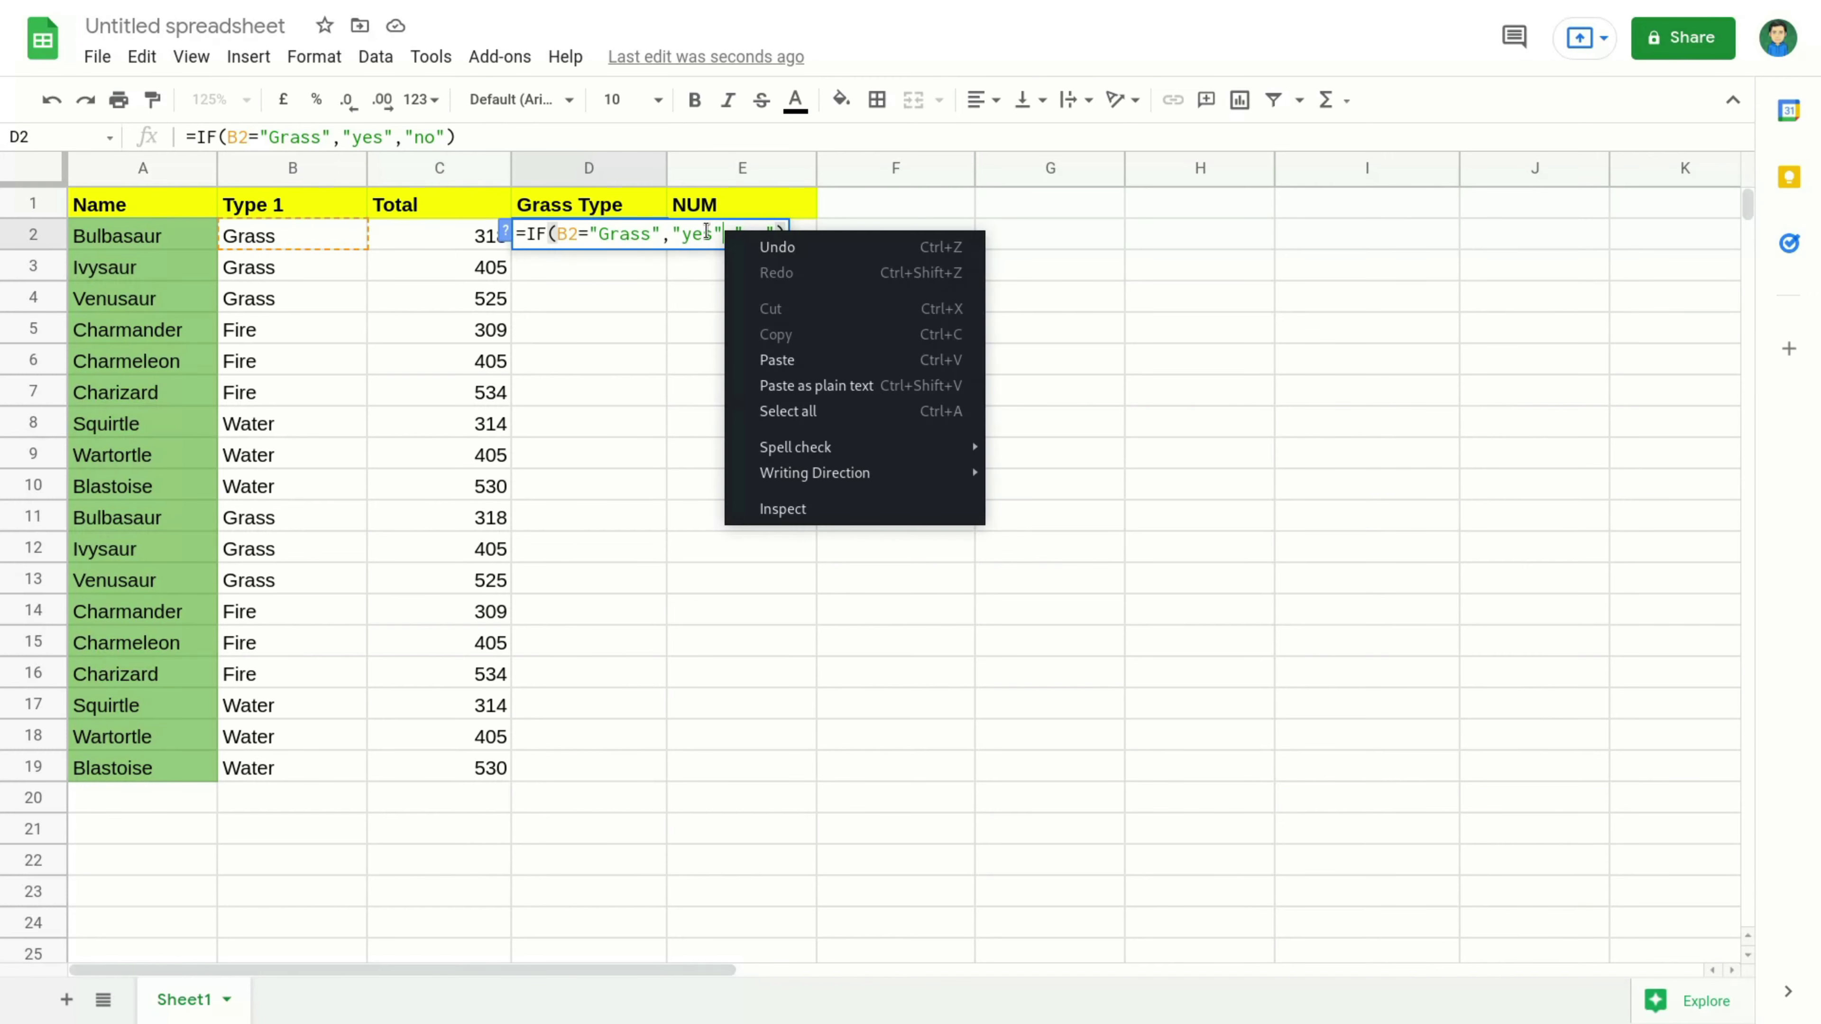
pyautogui.press('Escape')
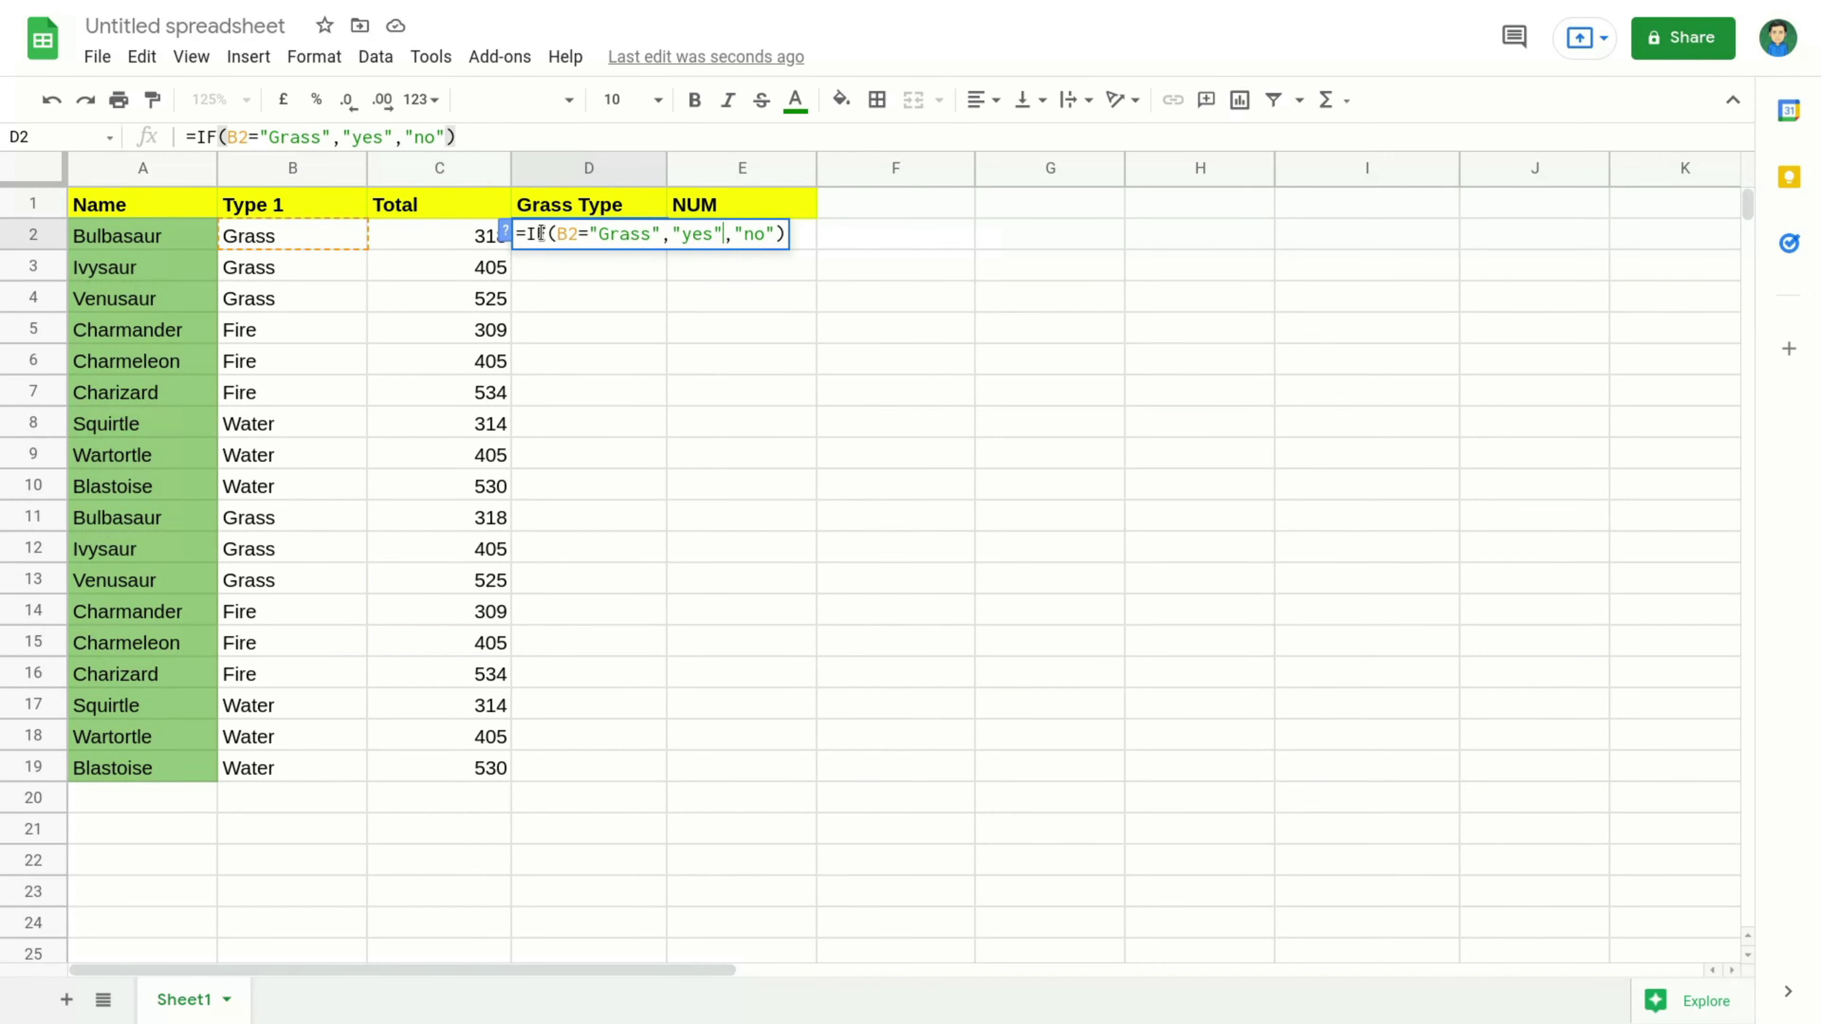
pyautogui.doubleClick(541, 234)
pyautogui.moveTo(557, 234); pyautogui.dragTo(660, 236)
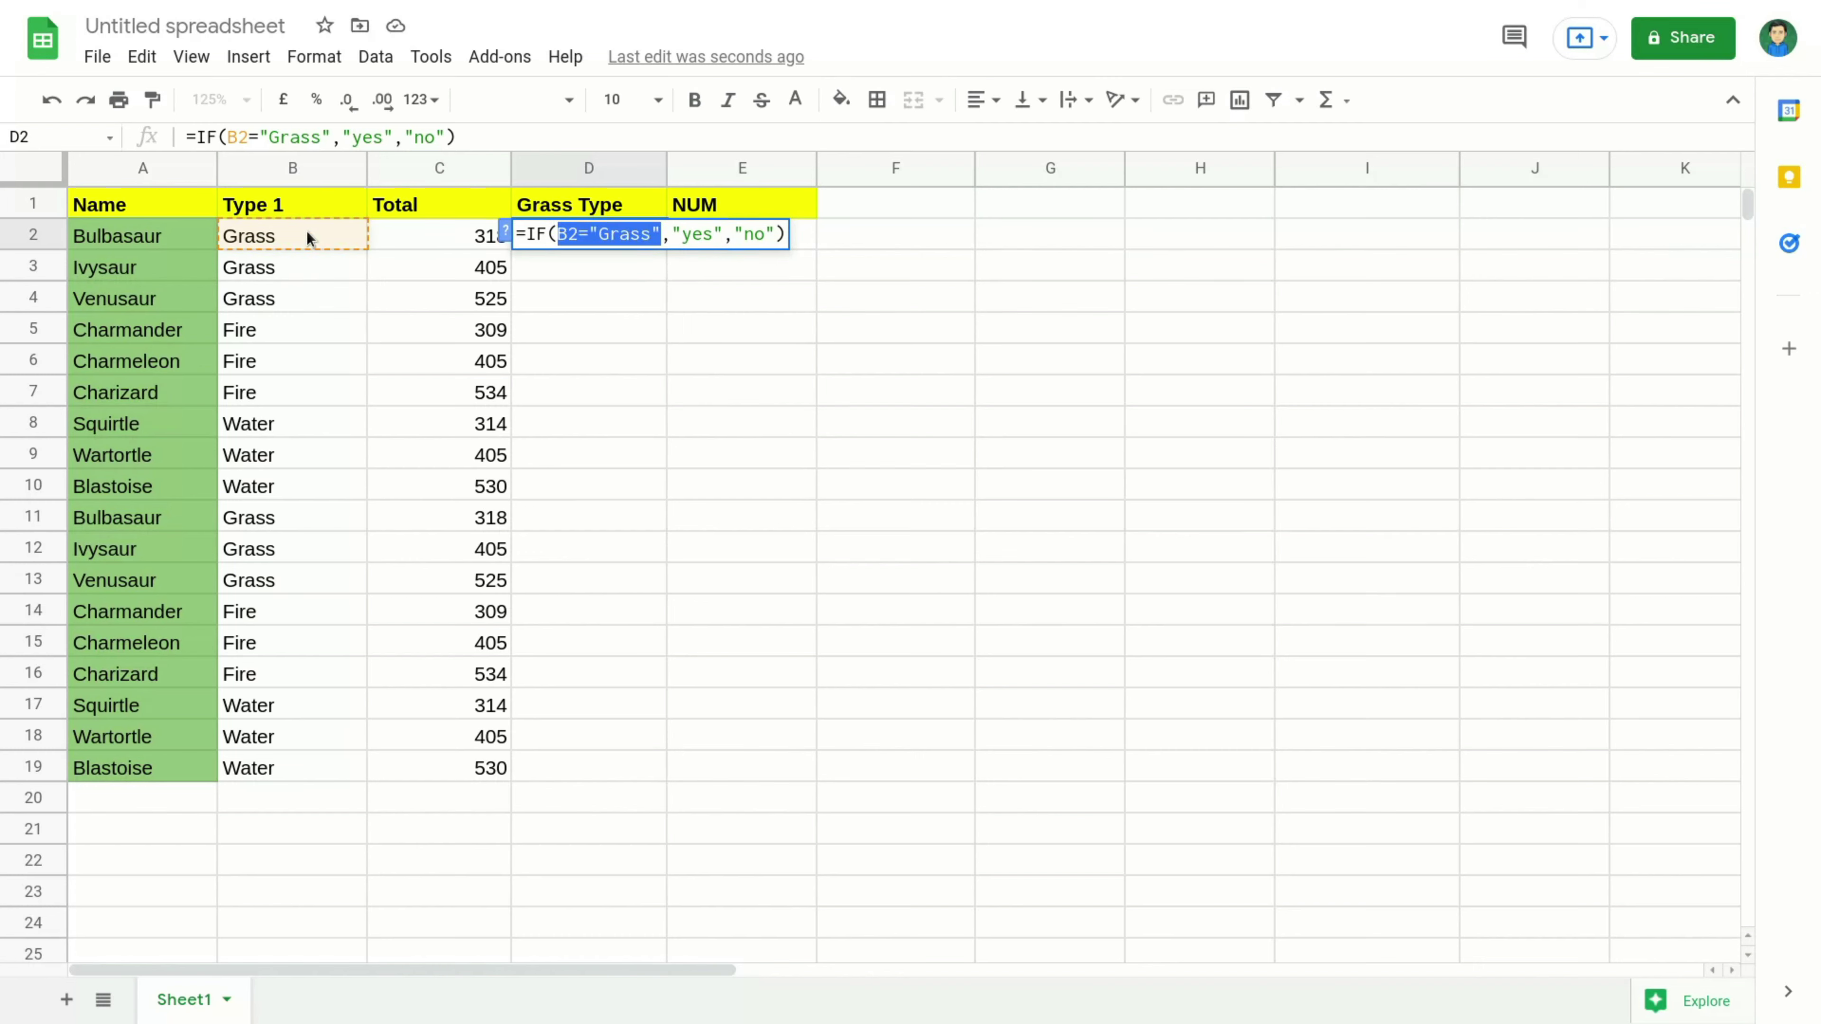
pyautogui.click(675, 236)
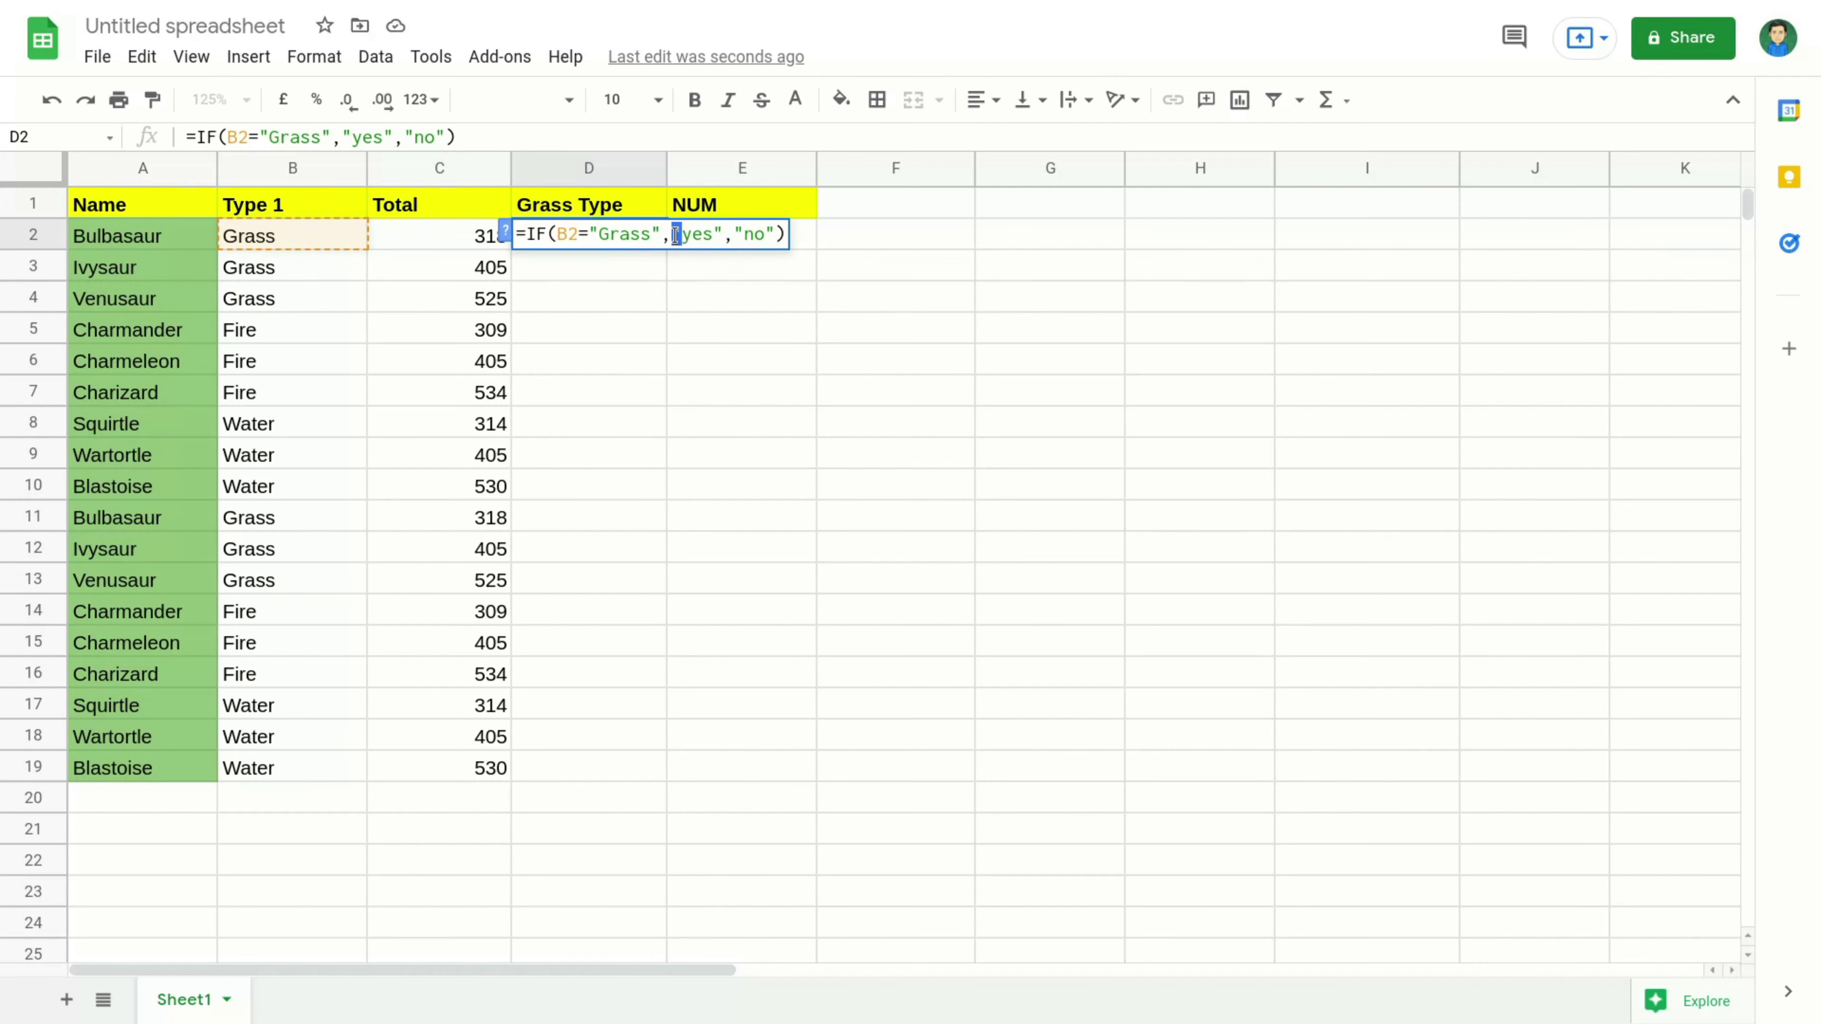
pyautogui.moveTo(675, 235); pyautogui.dragTo(786, 235)
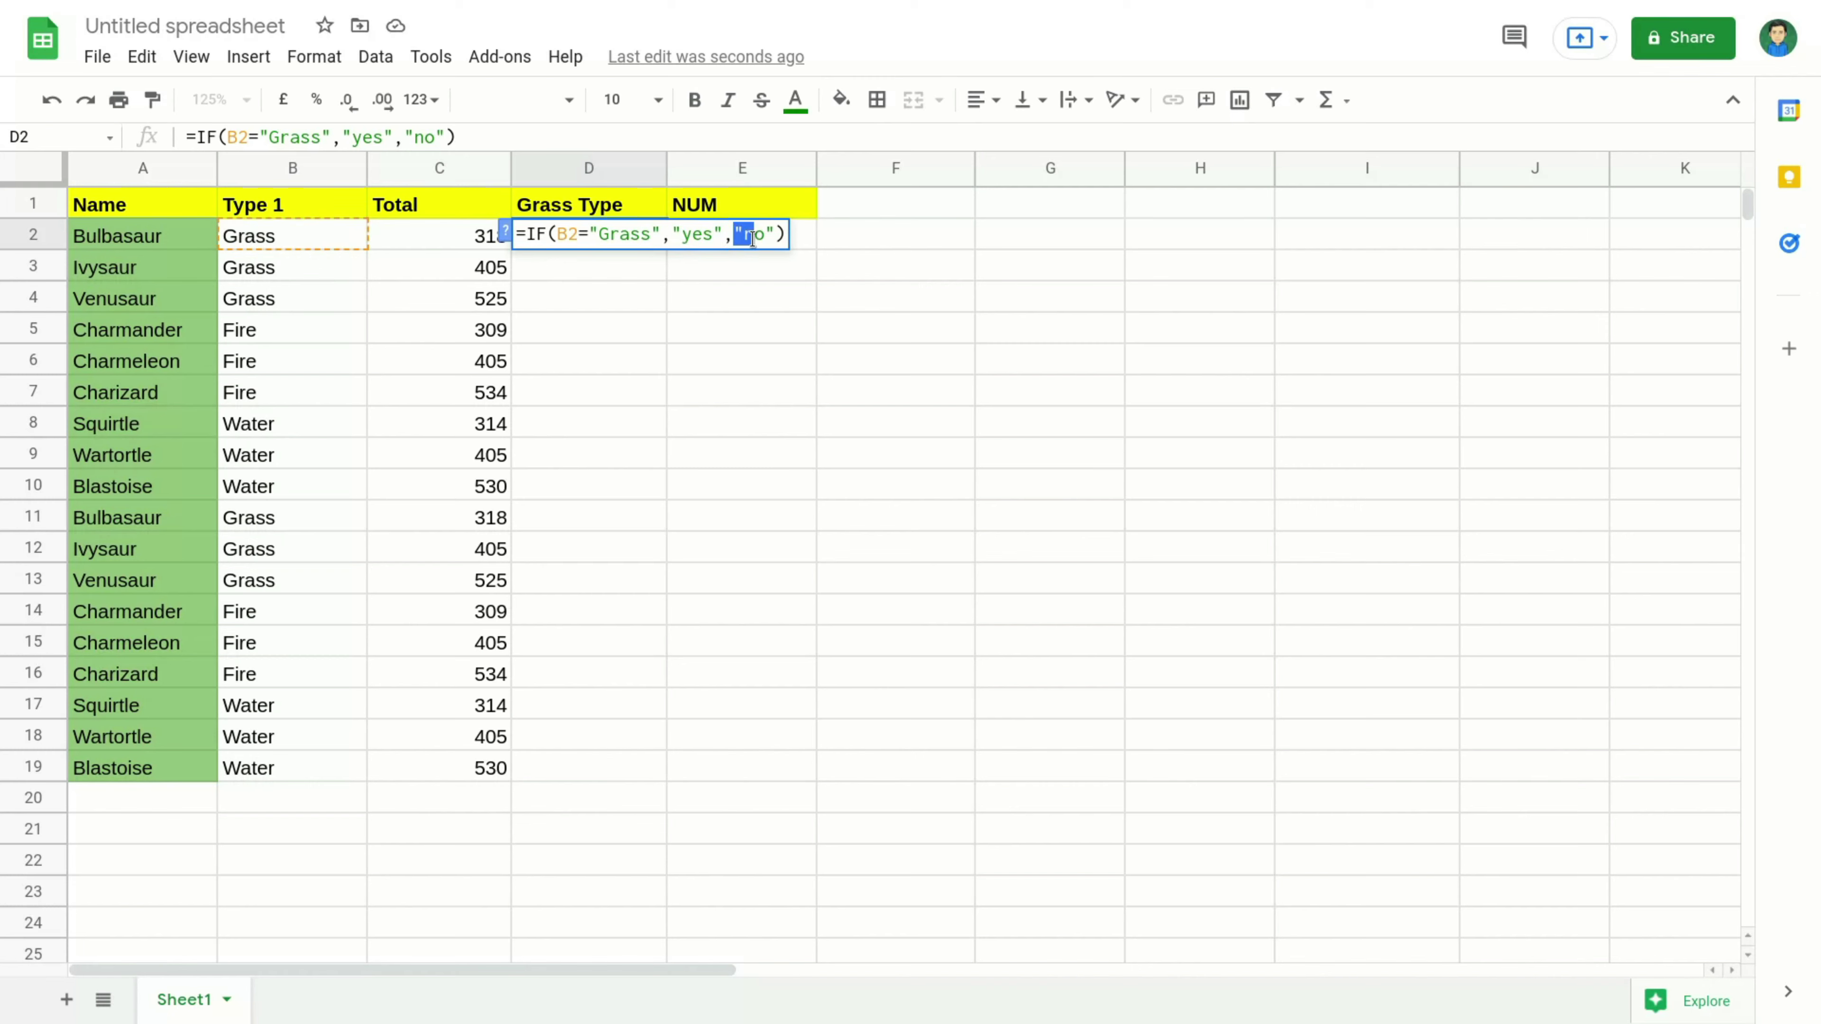
# Step: Remove the accidentally inserted D4 reference and recommit D2's IF formula
pyautogui.click(761, 279)
pyautogui.click(630, 291)
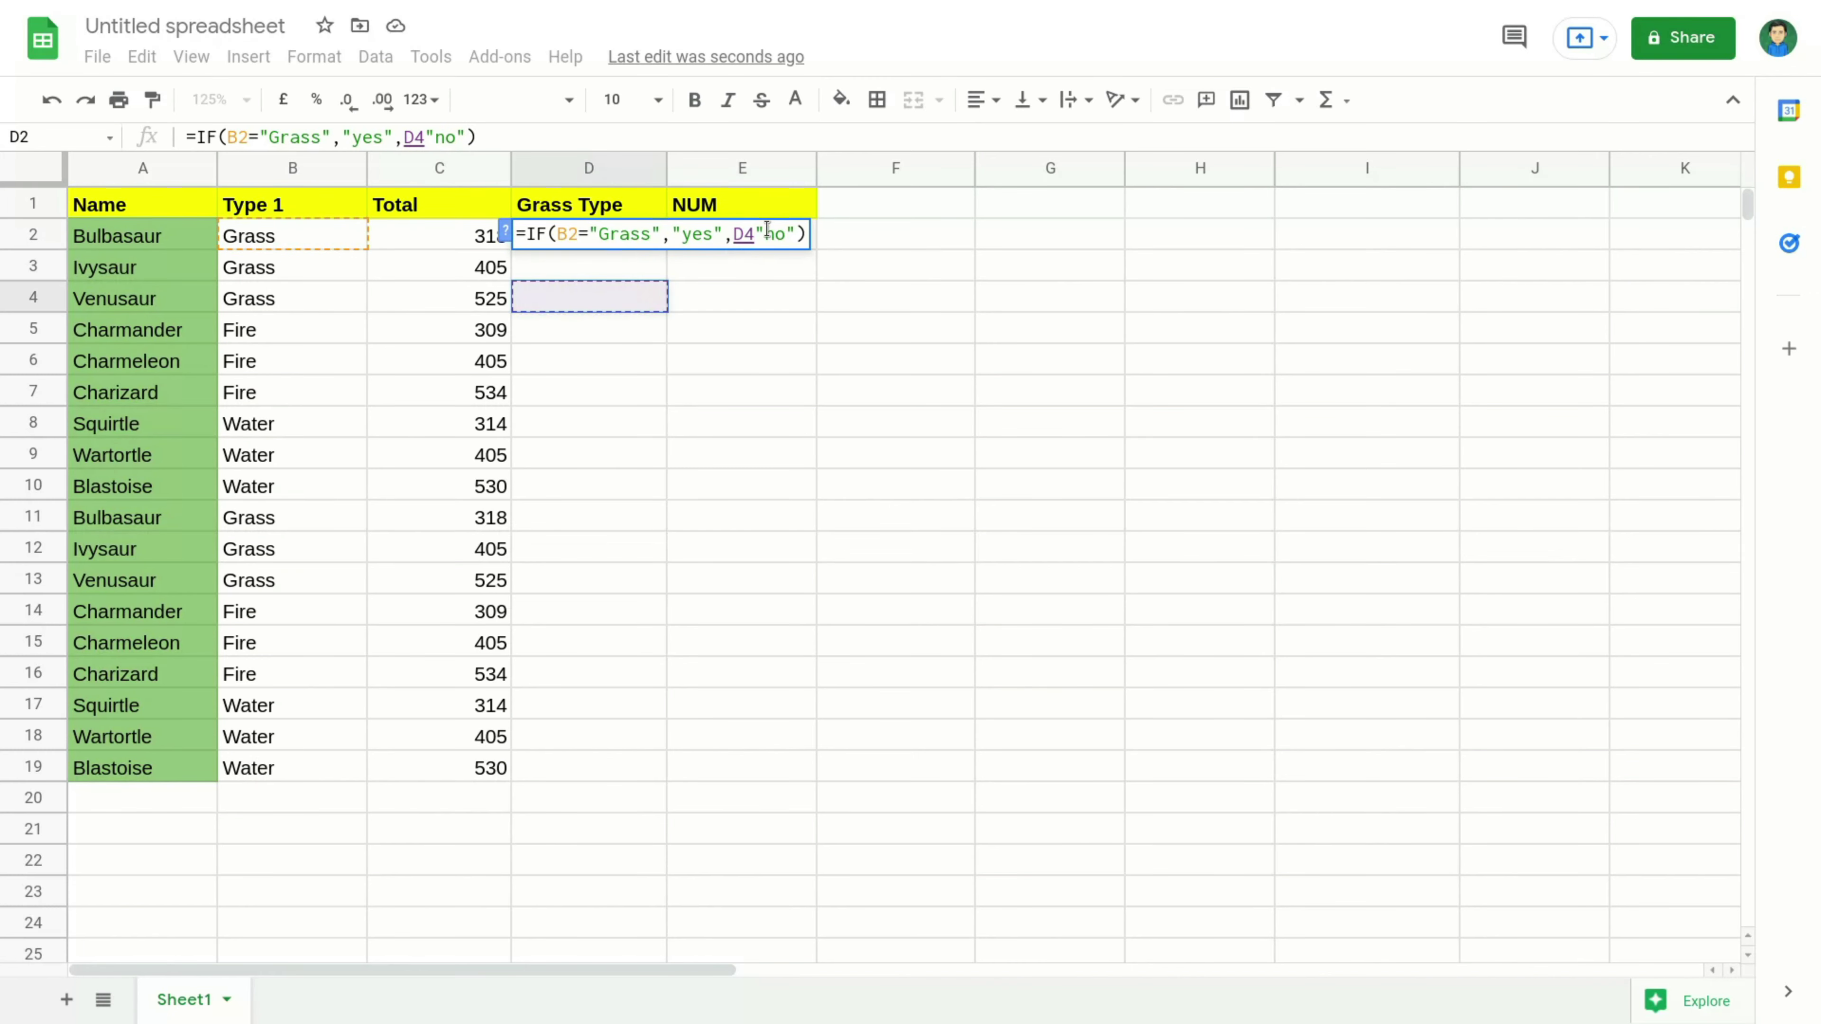
pyautogui.press('BackSpace')
pyautogui.press('BackSpace')
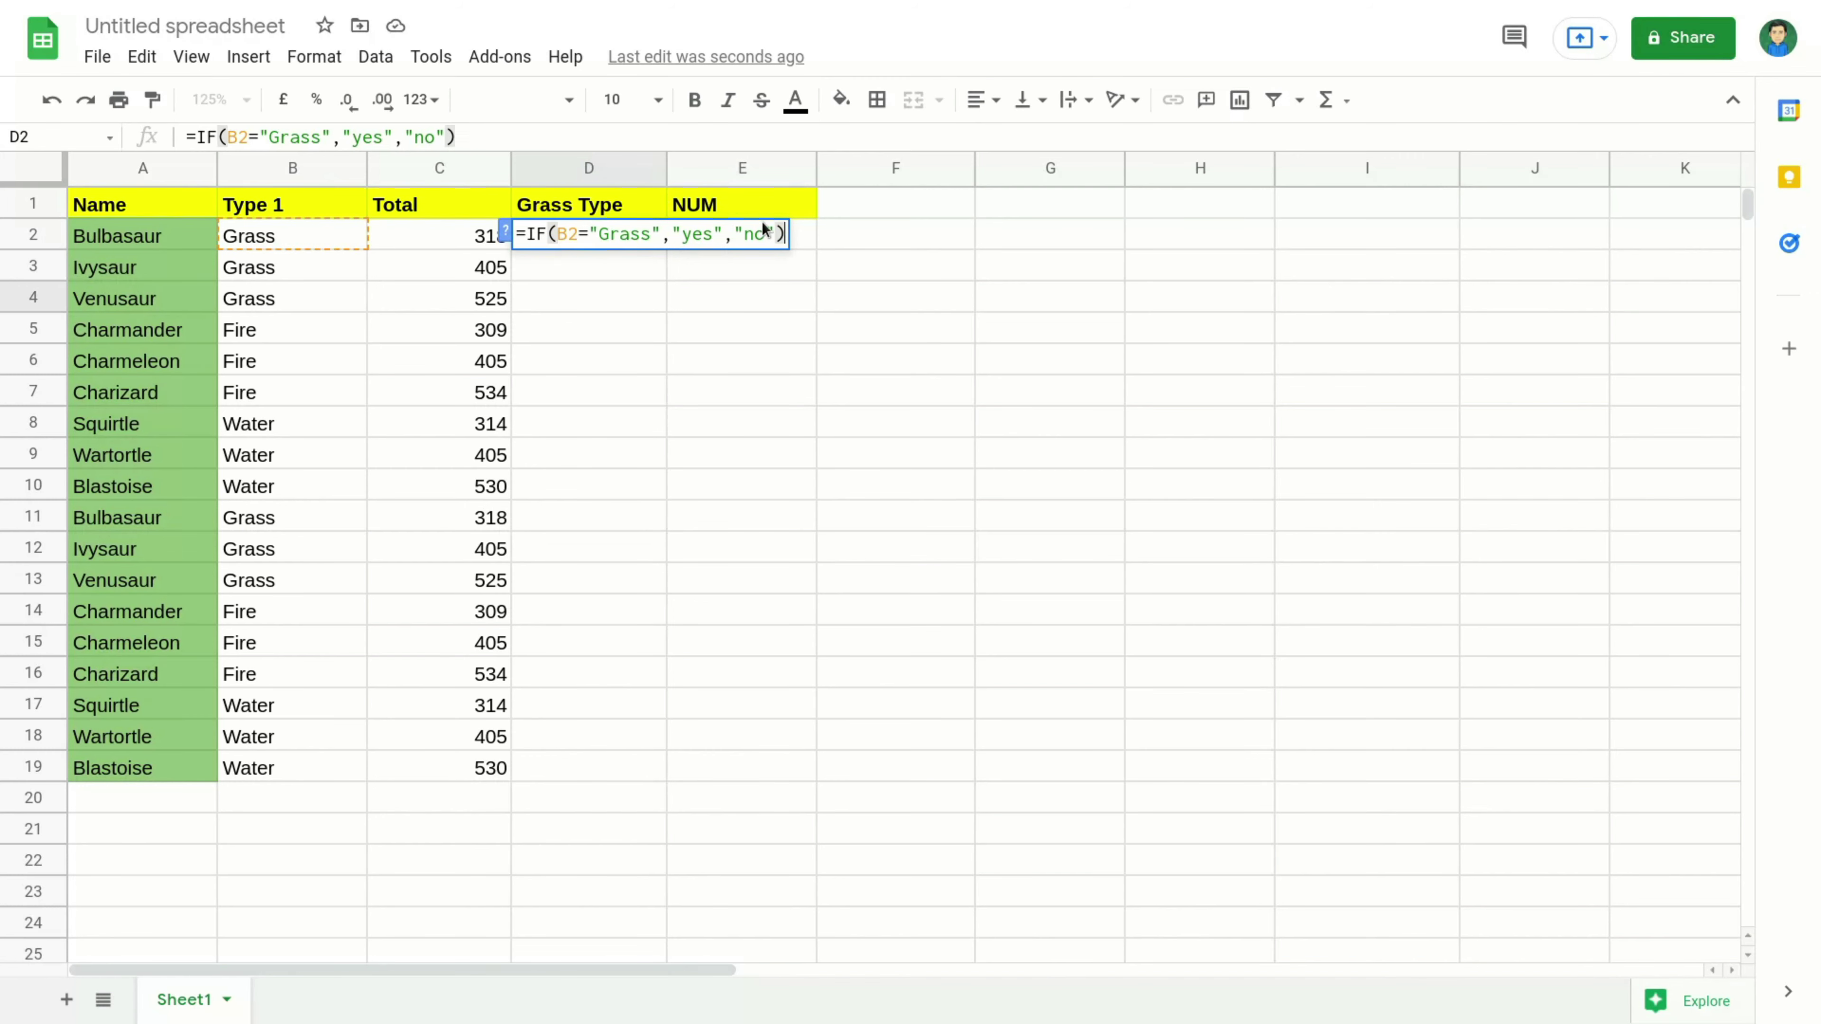
pyautogui.press('Return')
# Step: Copy D2's IF formula down through D19 with the fill handle
pyautogui.click(564, 242)
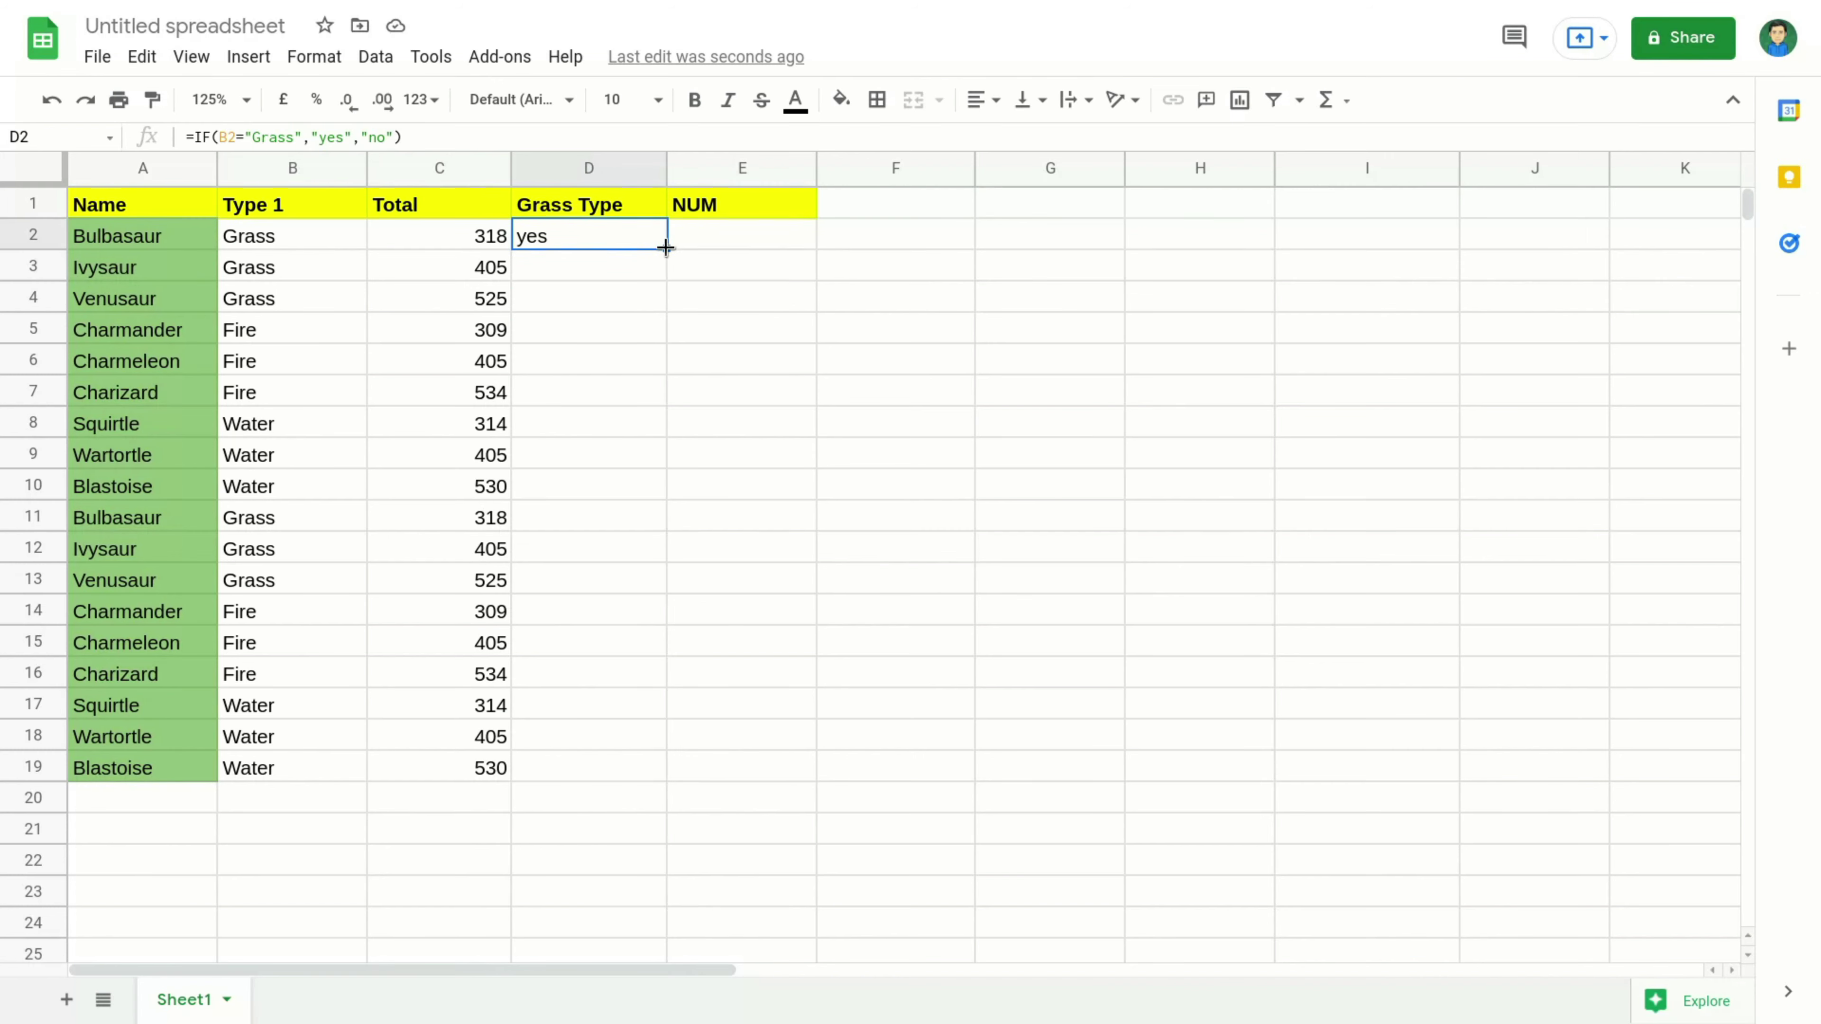
pyautogui.moveTo(665, 248); pyautogui.dragTo(679, 772)
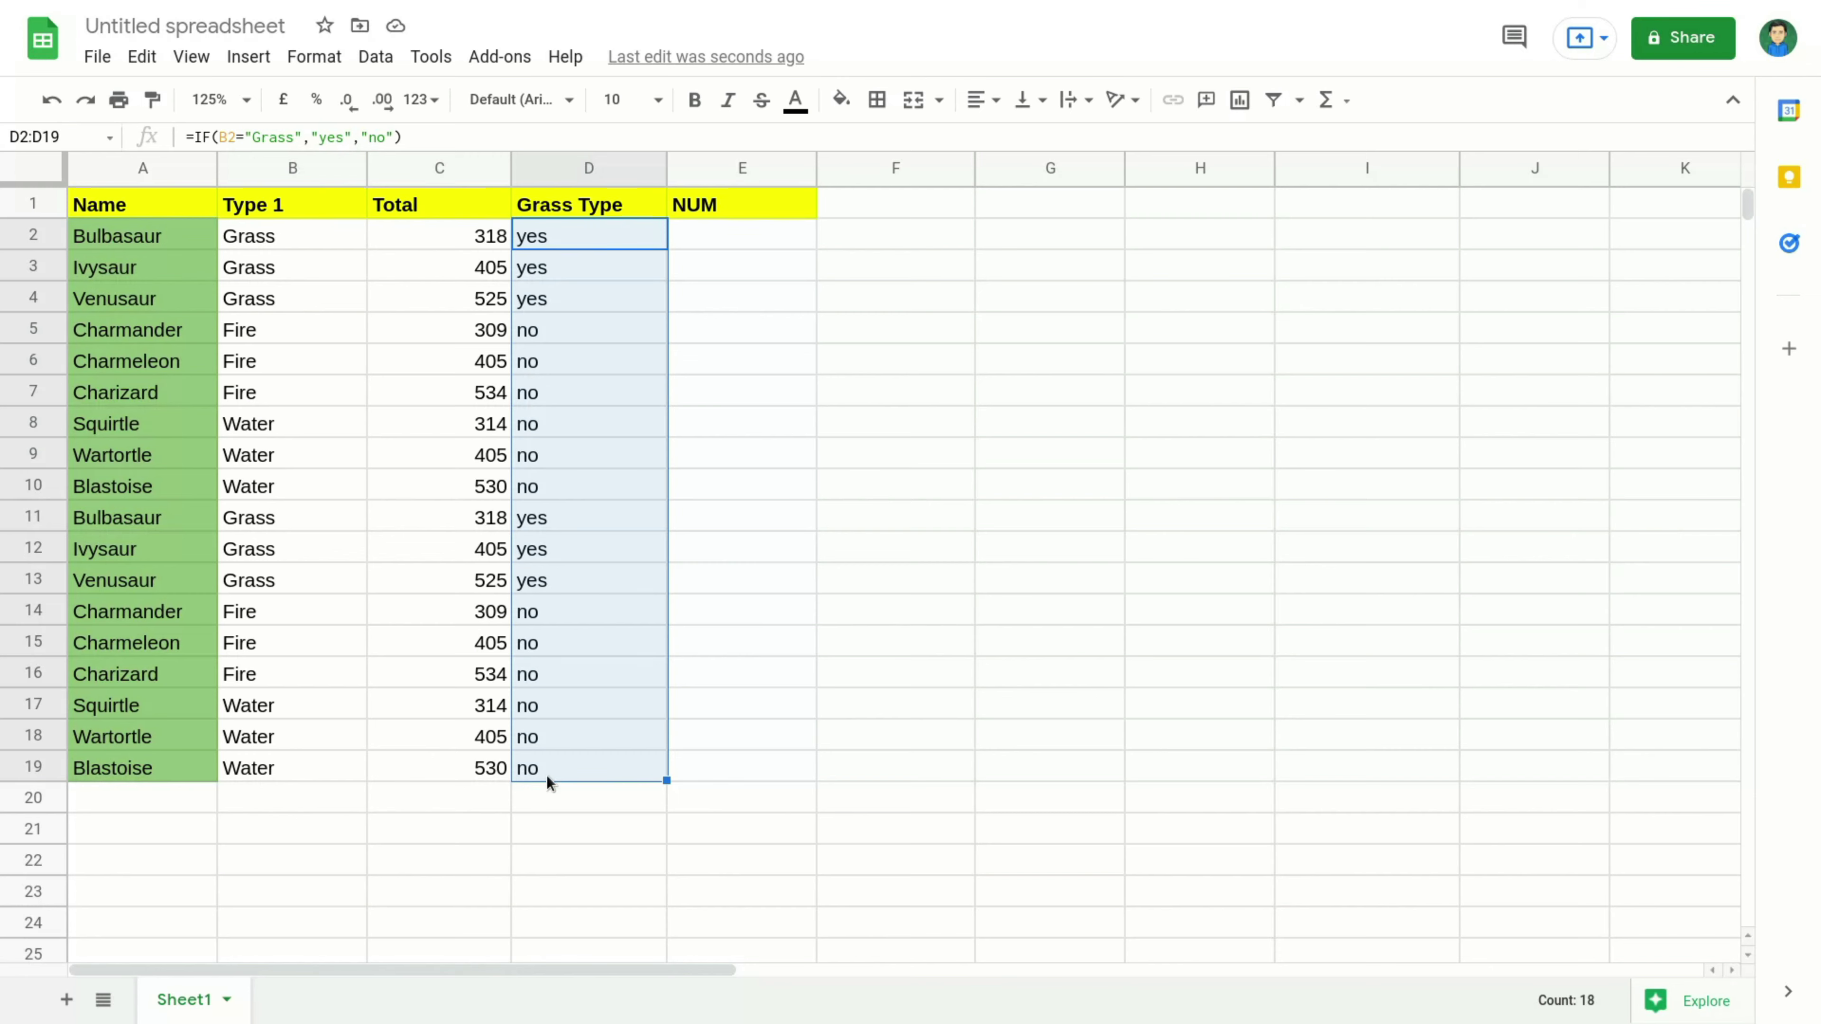
# Step: Add a conditional format rule on D2:D19 filling cells whose text is exactly 'yes' orange
pyautogui.click(329, 58)
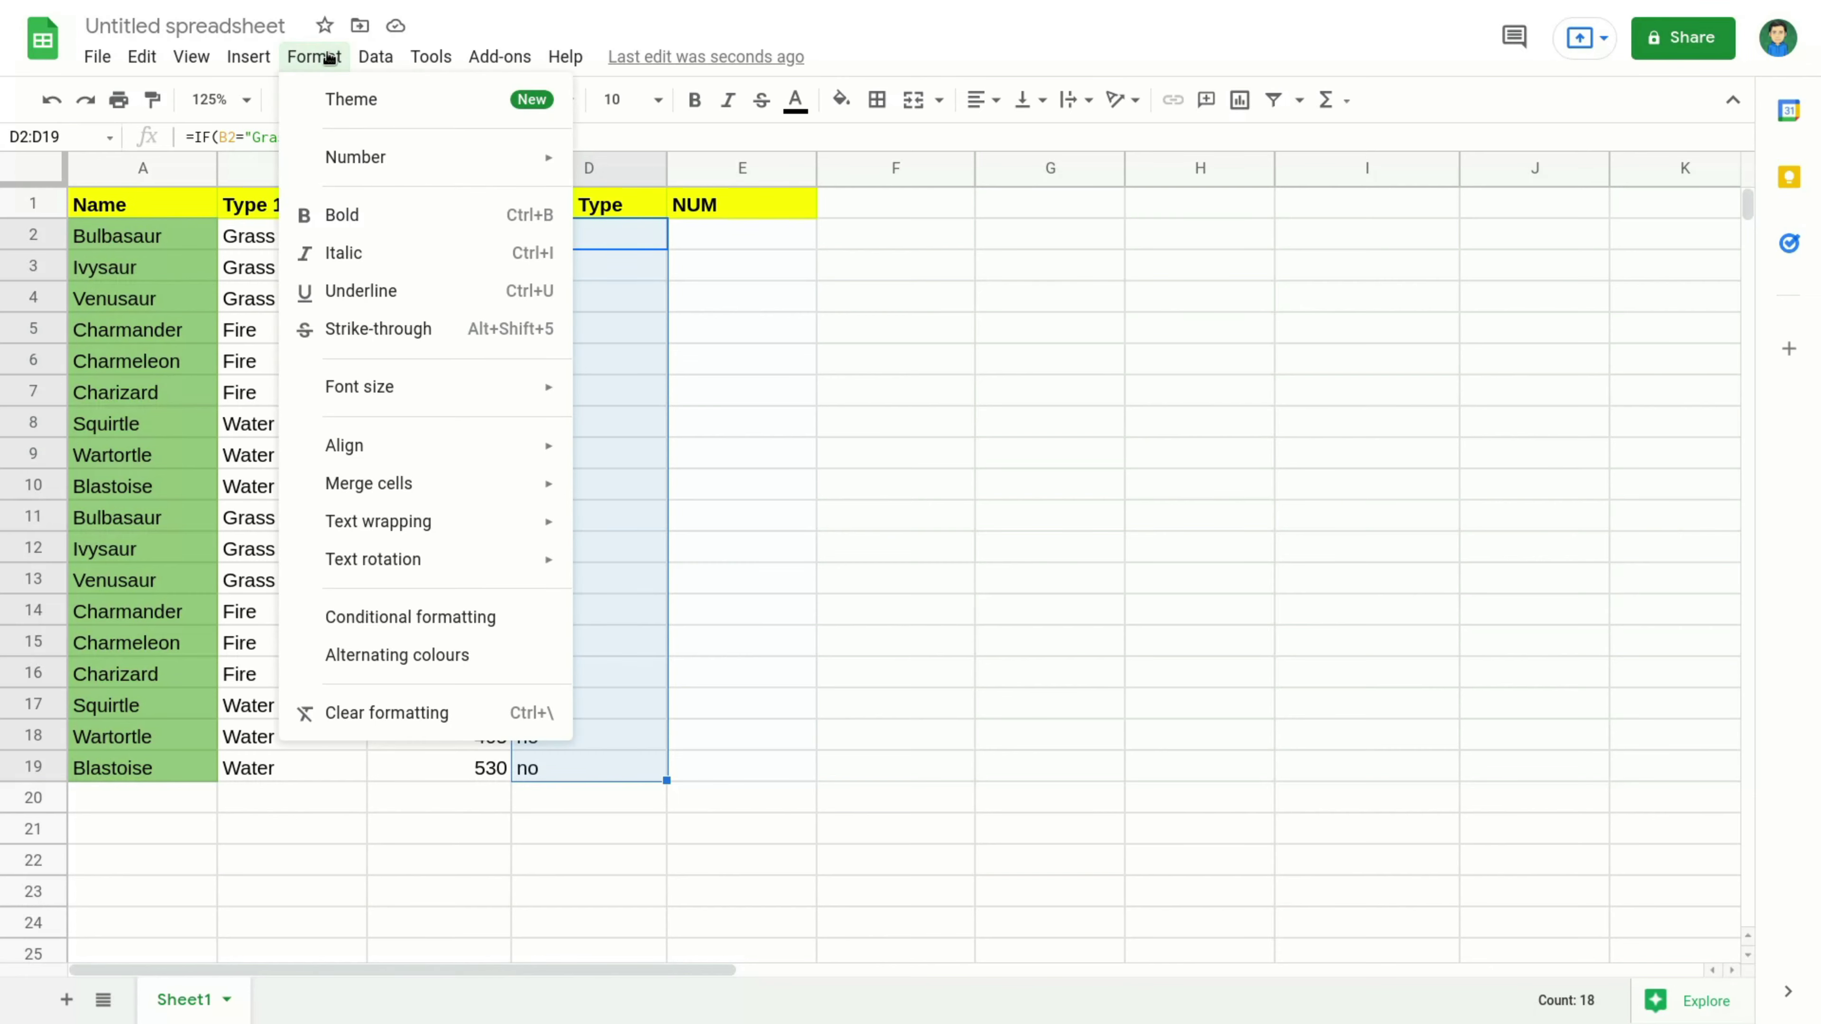
pyautogui.click(387, 618)
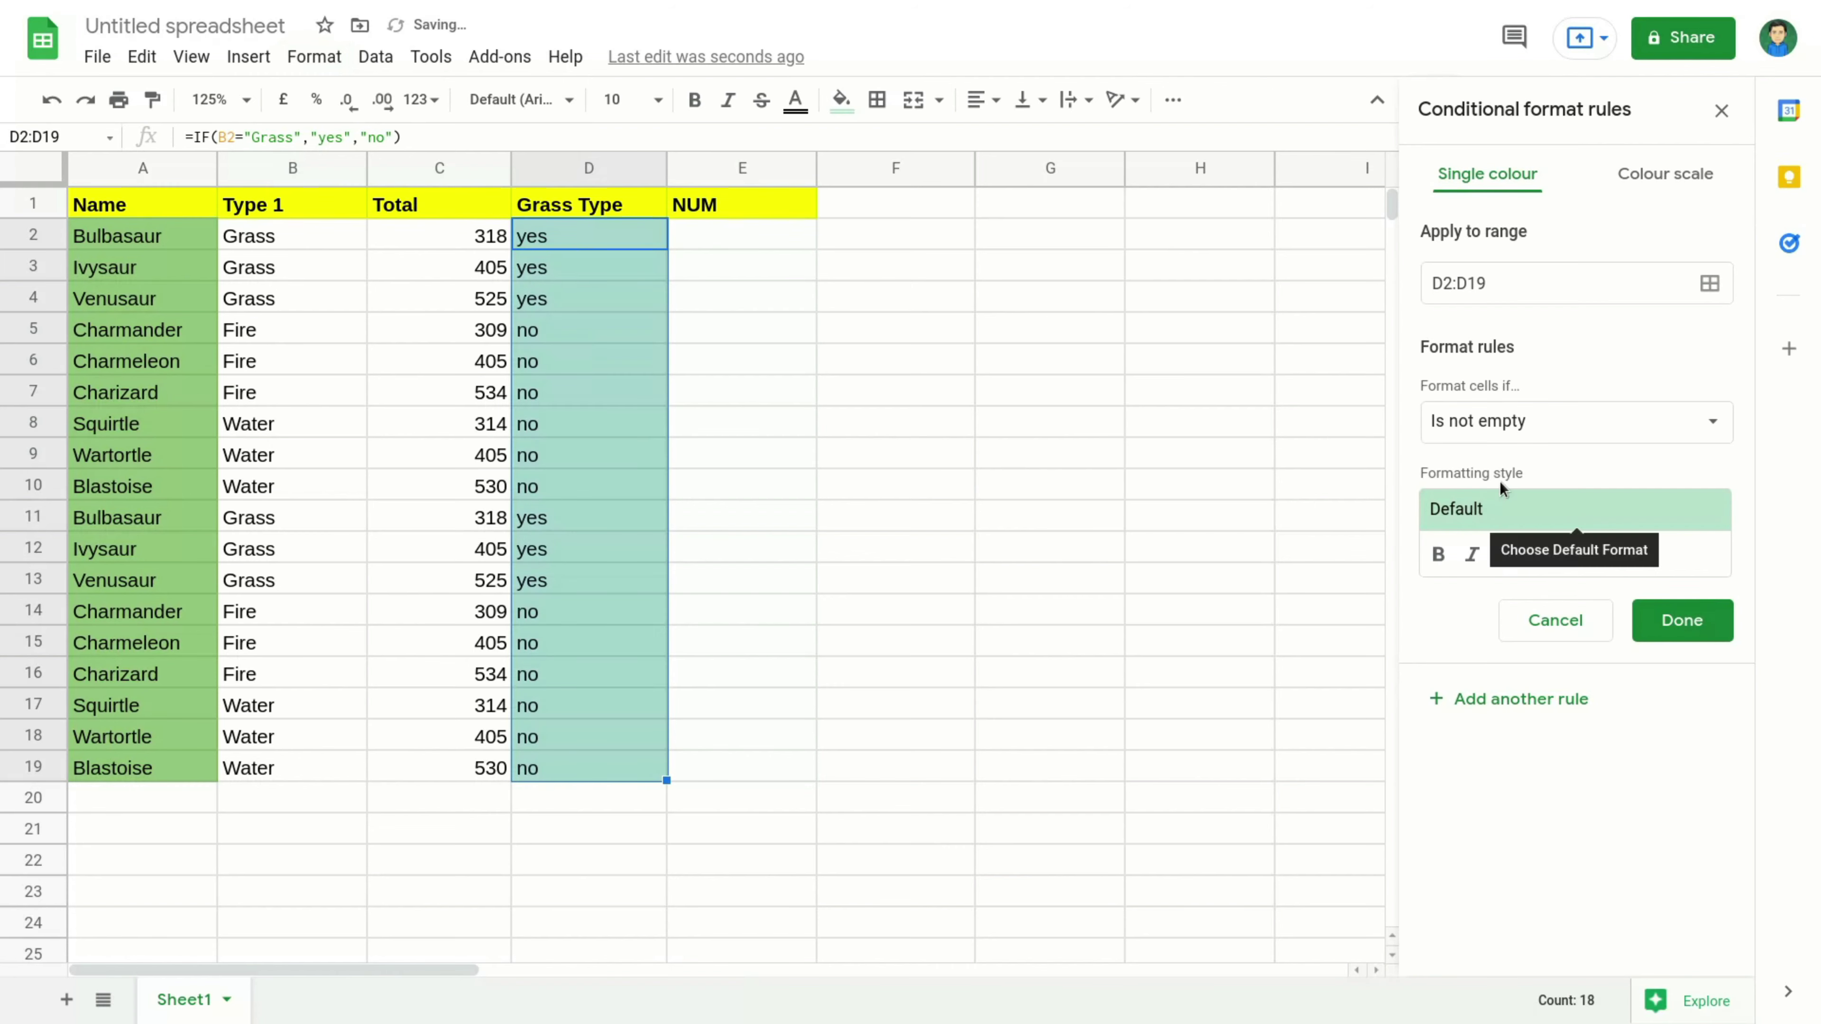
pyautogui.click(1549, 423)
pyautogui.click(1505, 610)
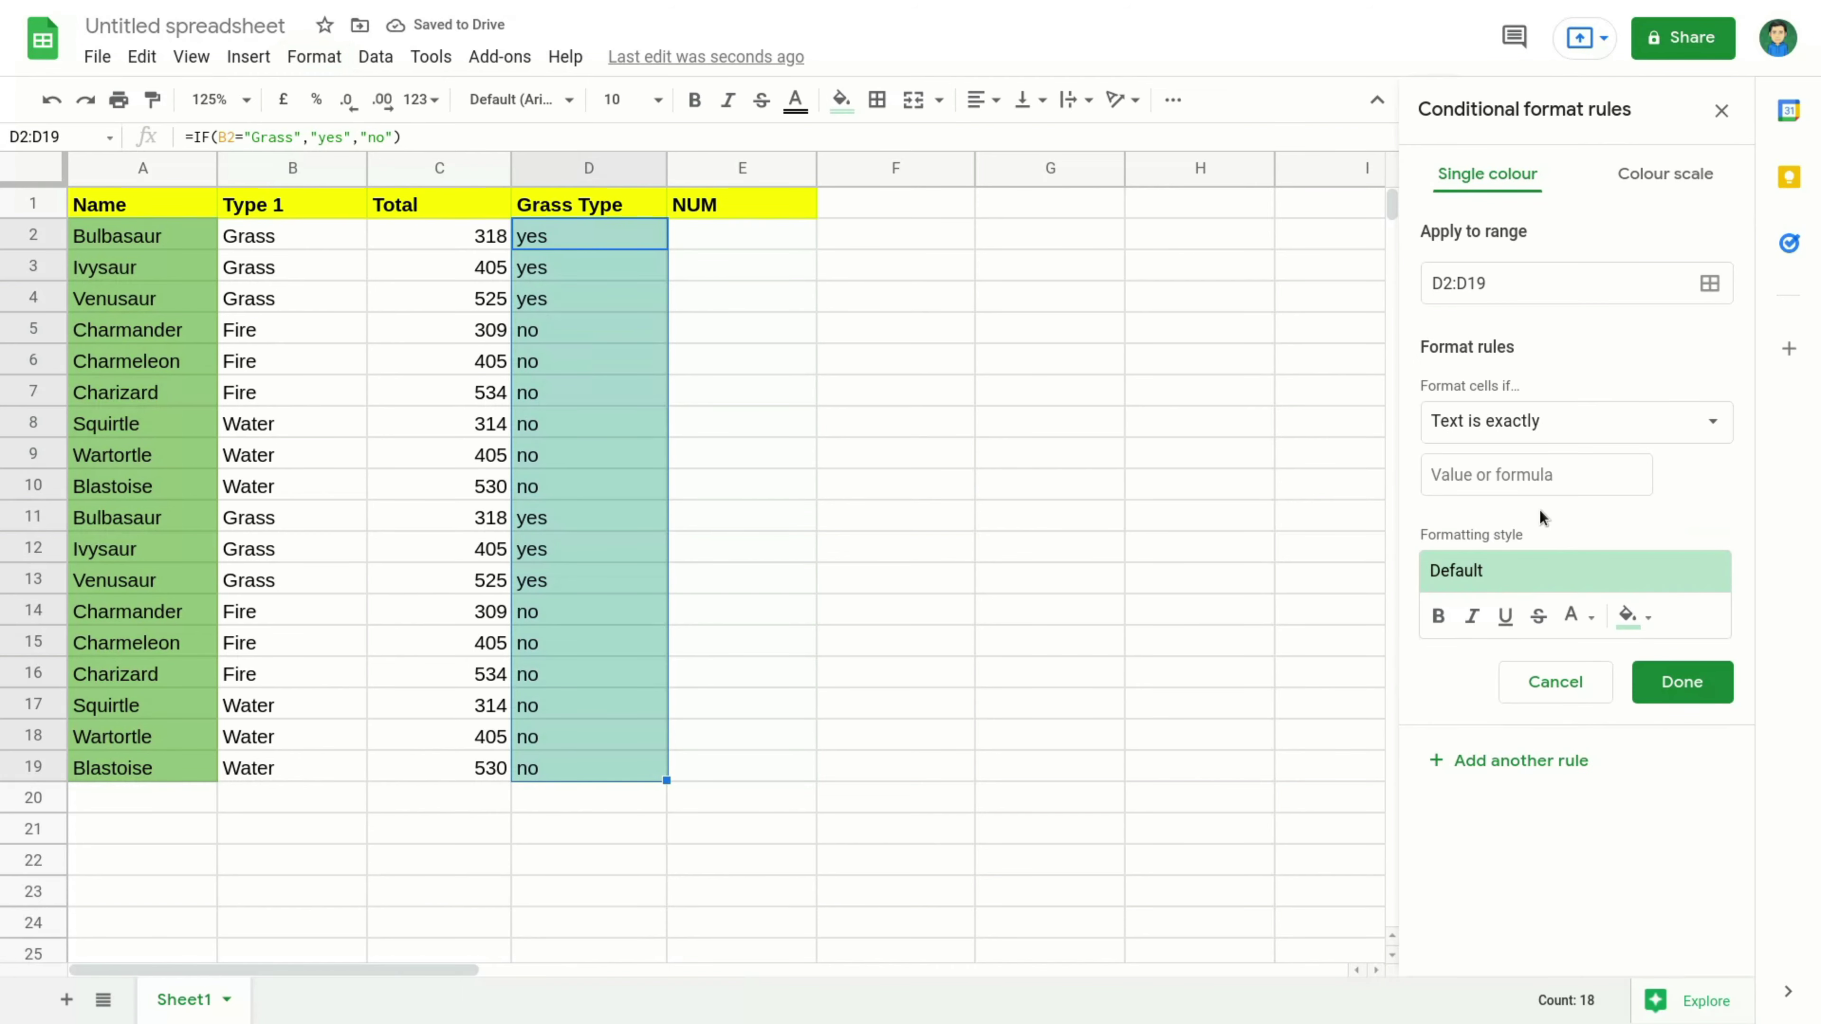
pyautogui.click(1522, 483)
pyautogui.write('yes')
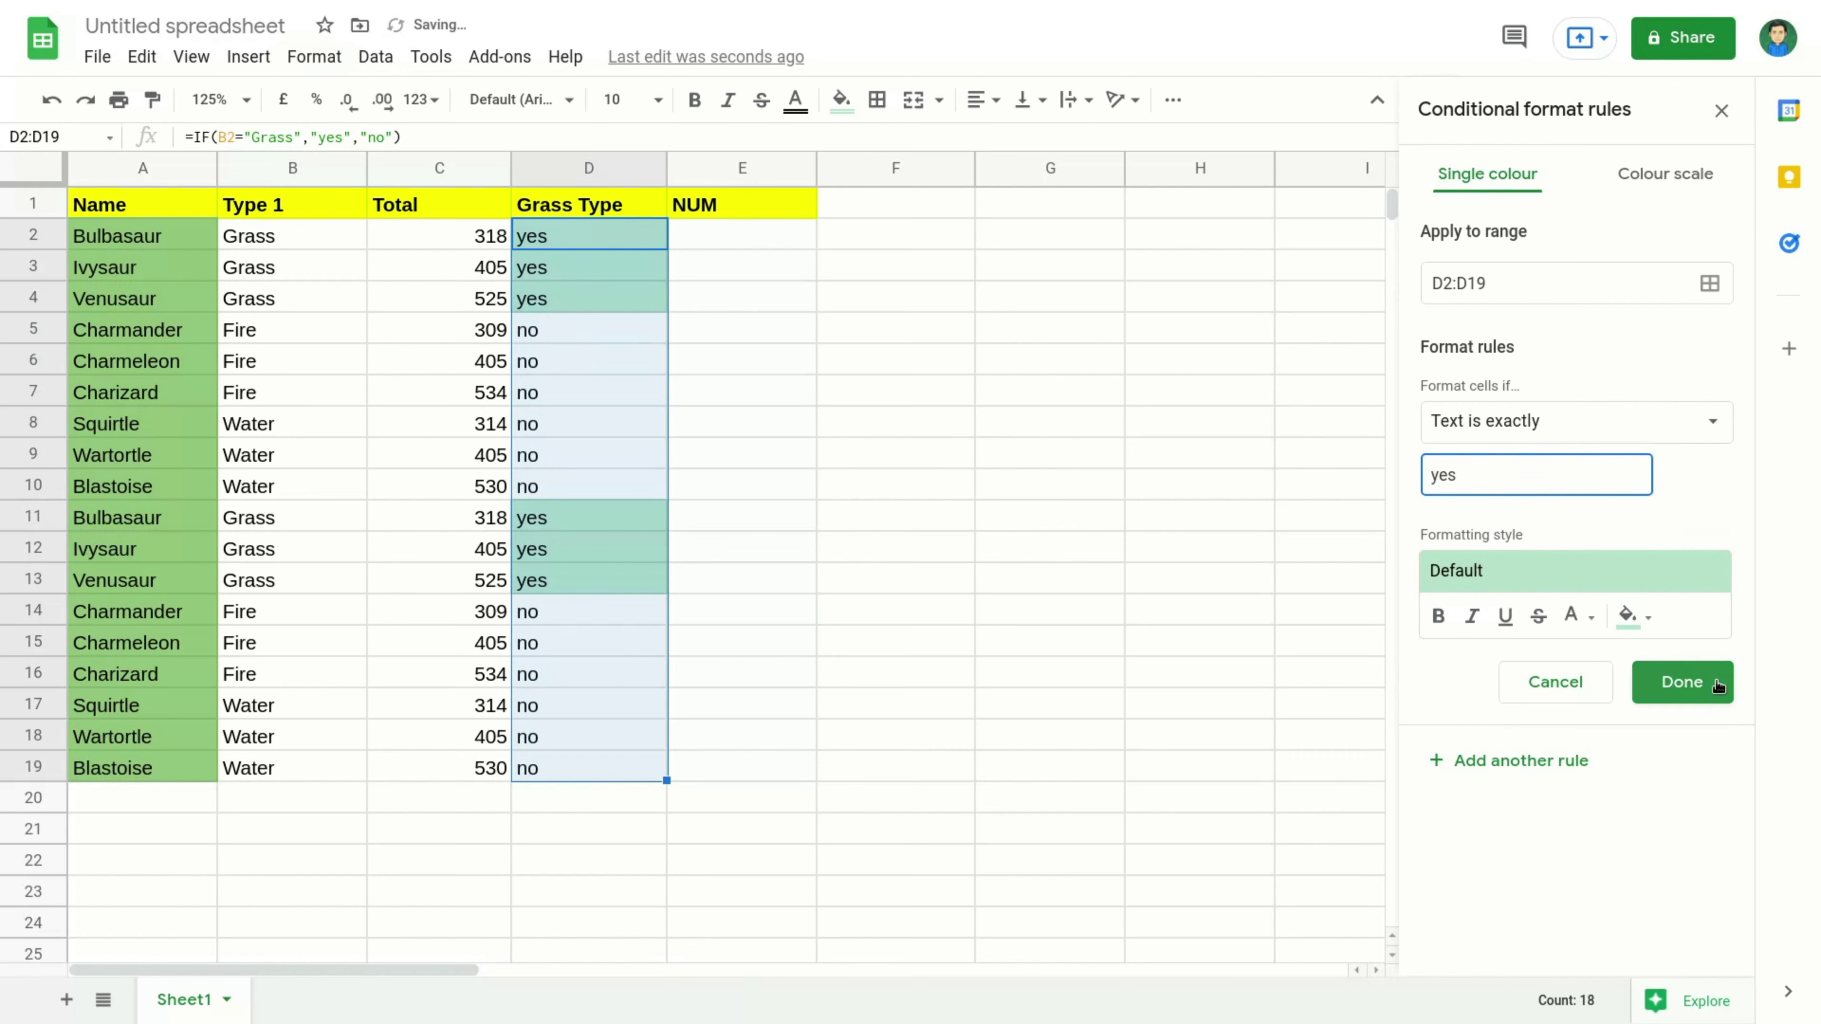
pyautogui.click(1633, 617)
pyautogui.click(1554, 494)
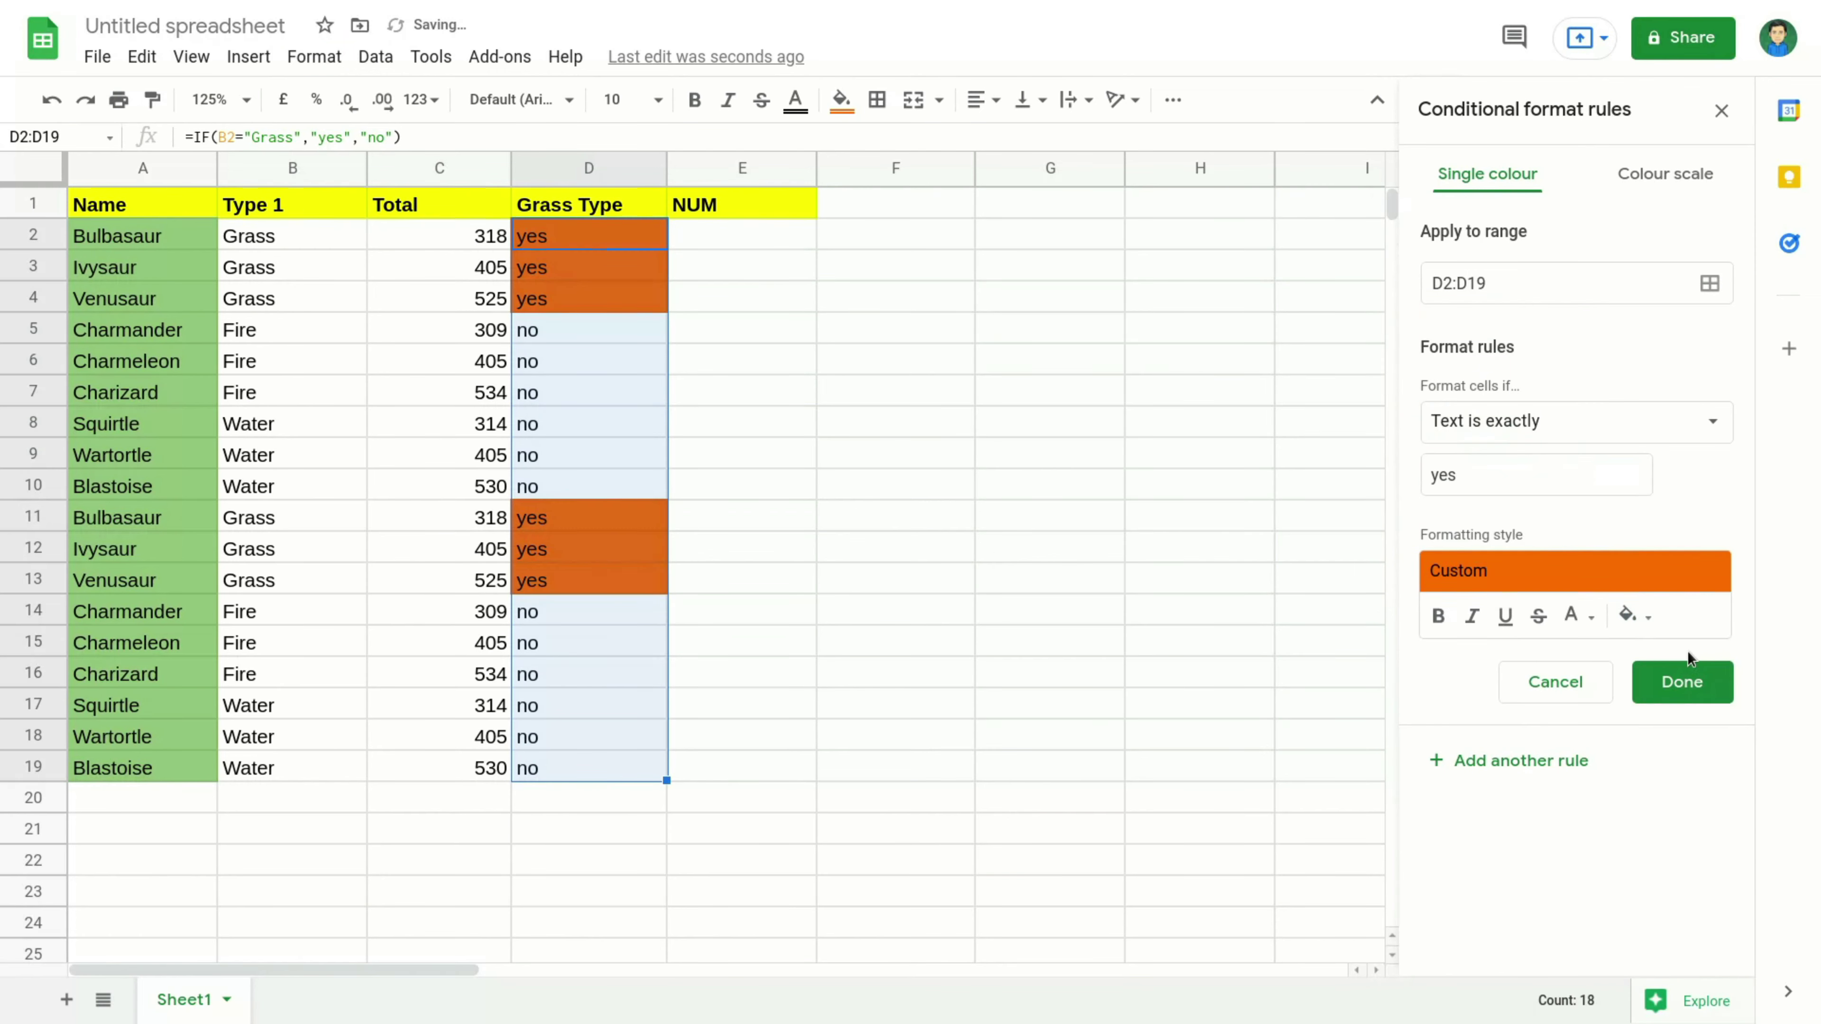
pyautogui.click(959, 545)
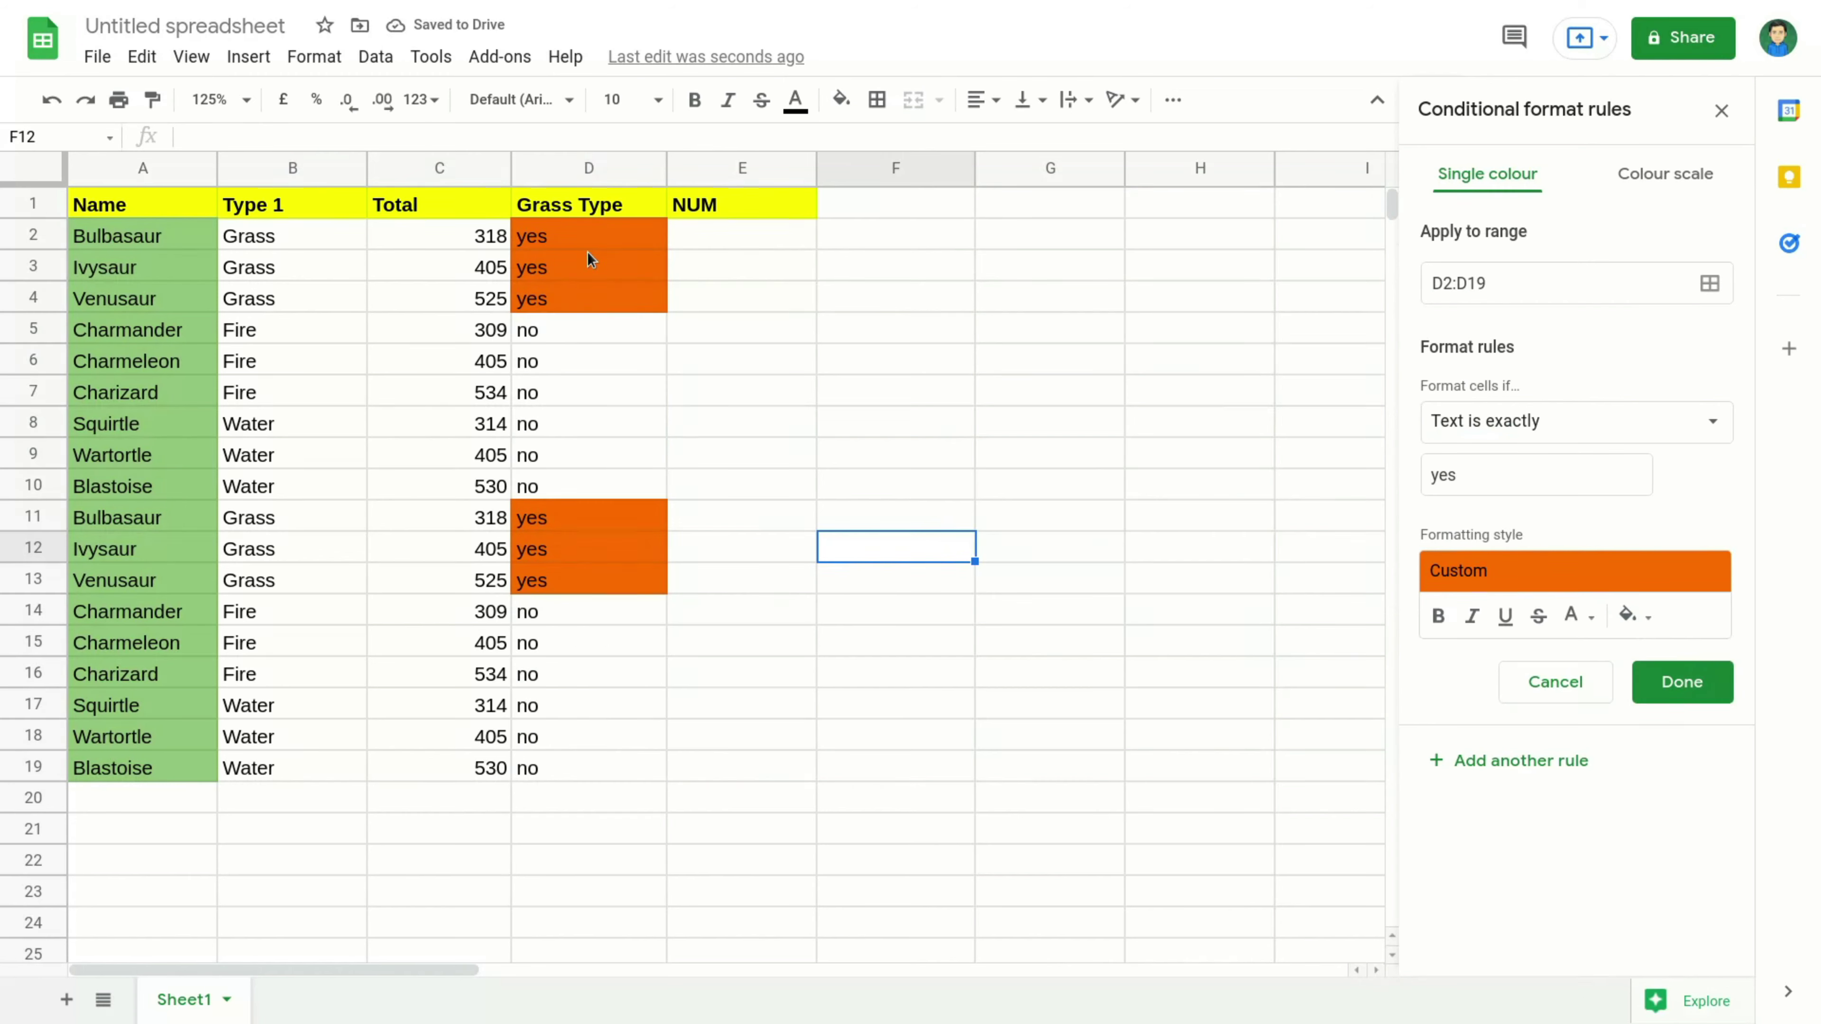
pyautogui.moveTo(581, 239); pyautogui.dragTo(572, 299)
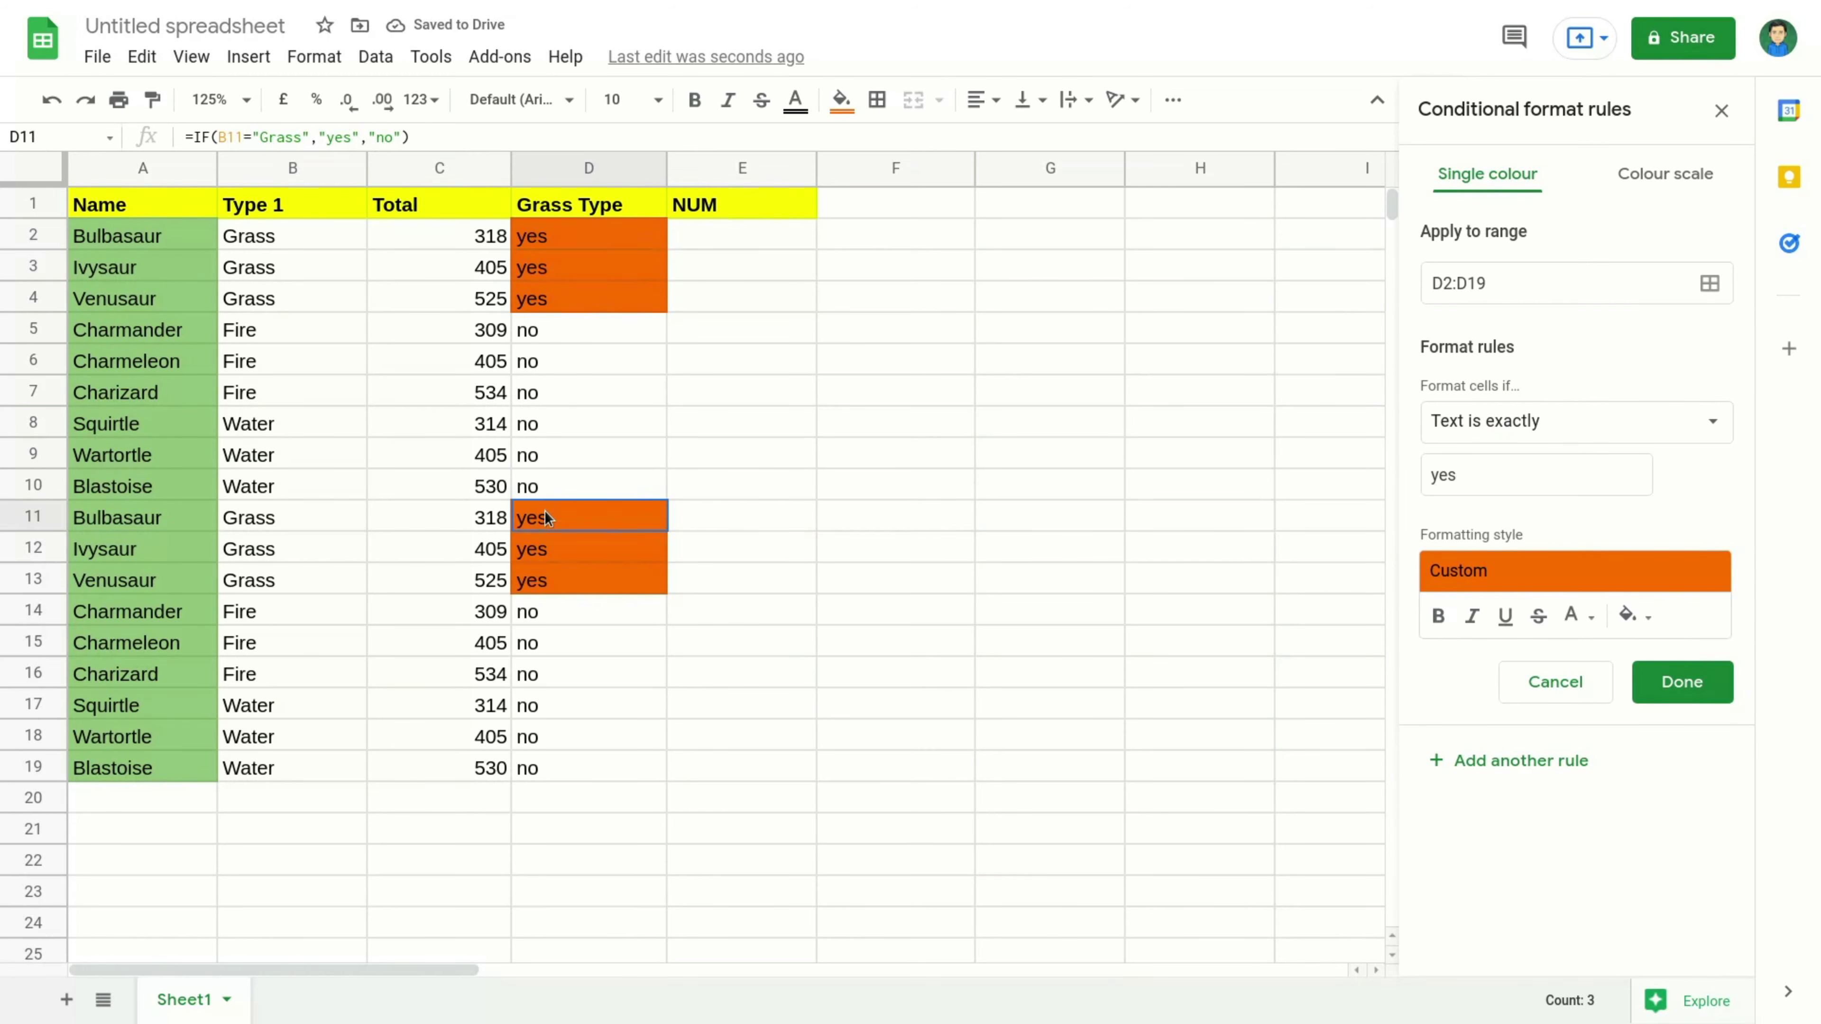
pyautogui.moveTo(545, 514); pyautogui.dragTo(562, 585)
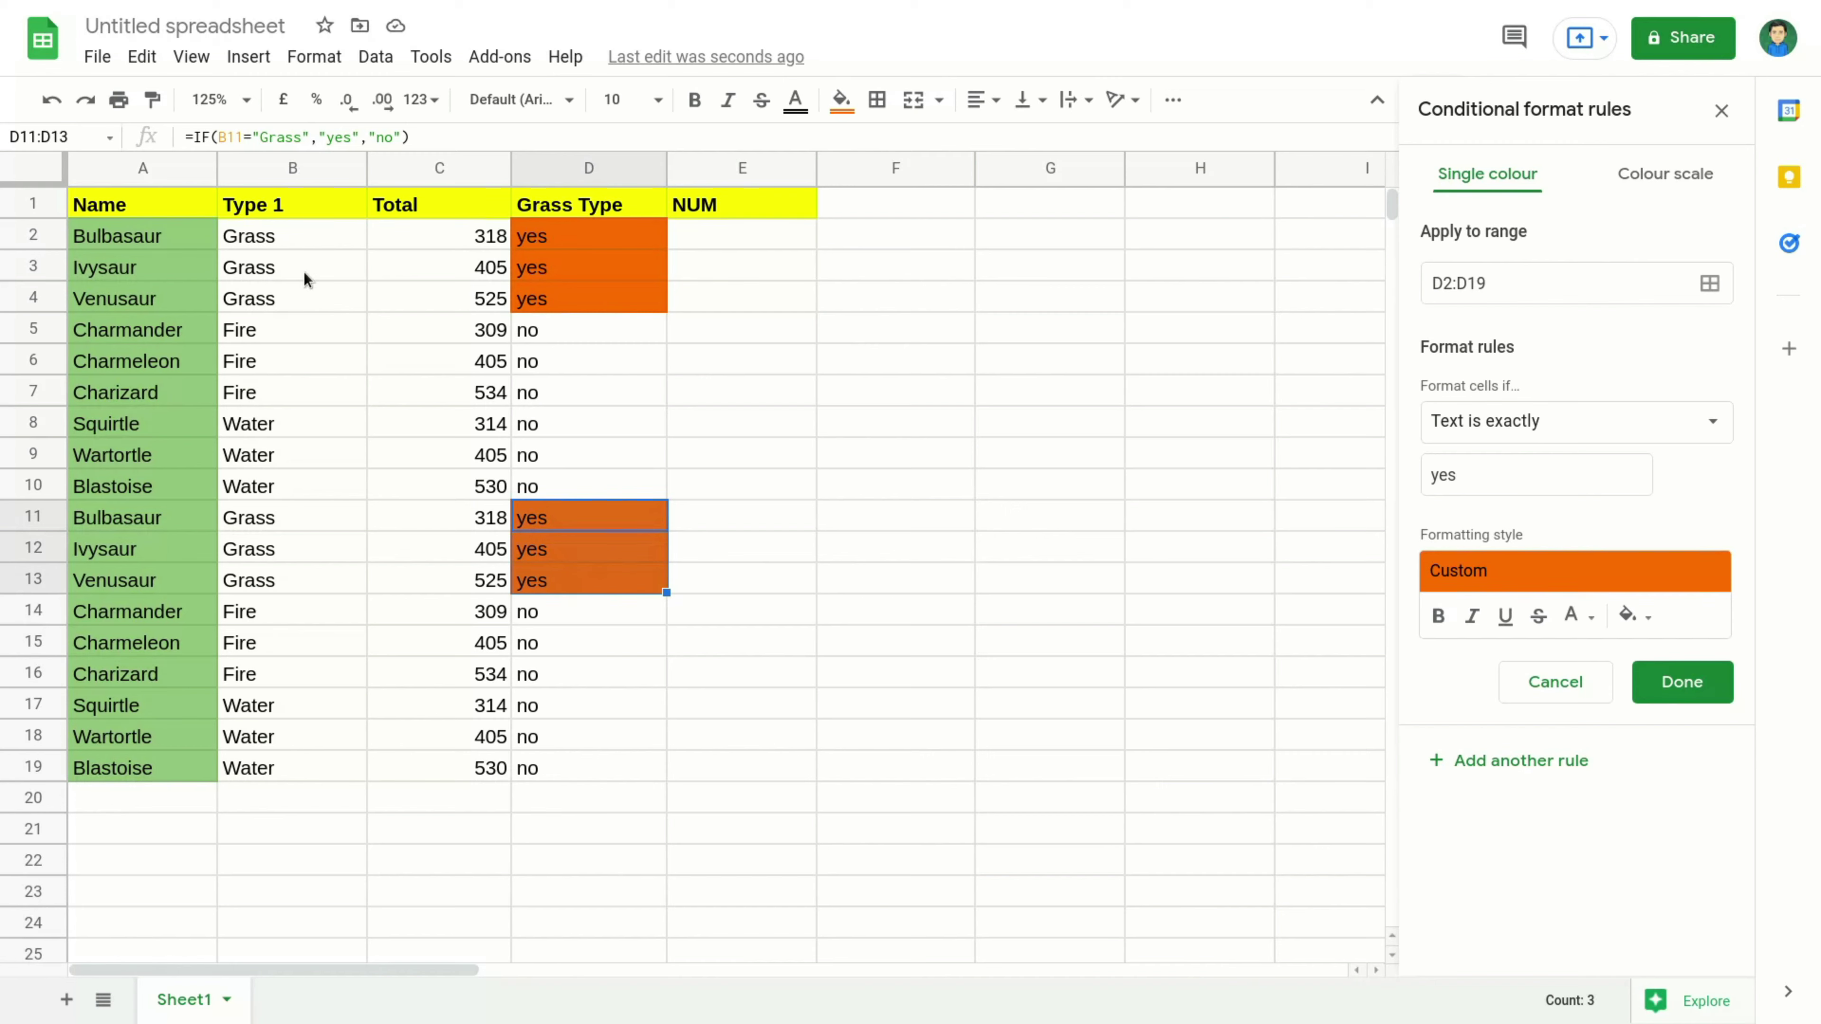
pyautogui.moveTo(286, 235); pyautogui.dragTo(283, 309)
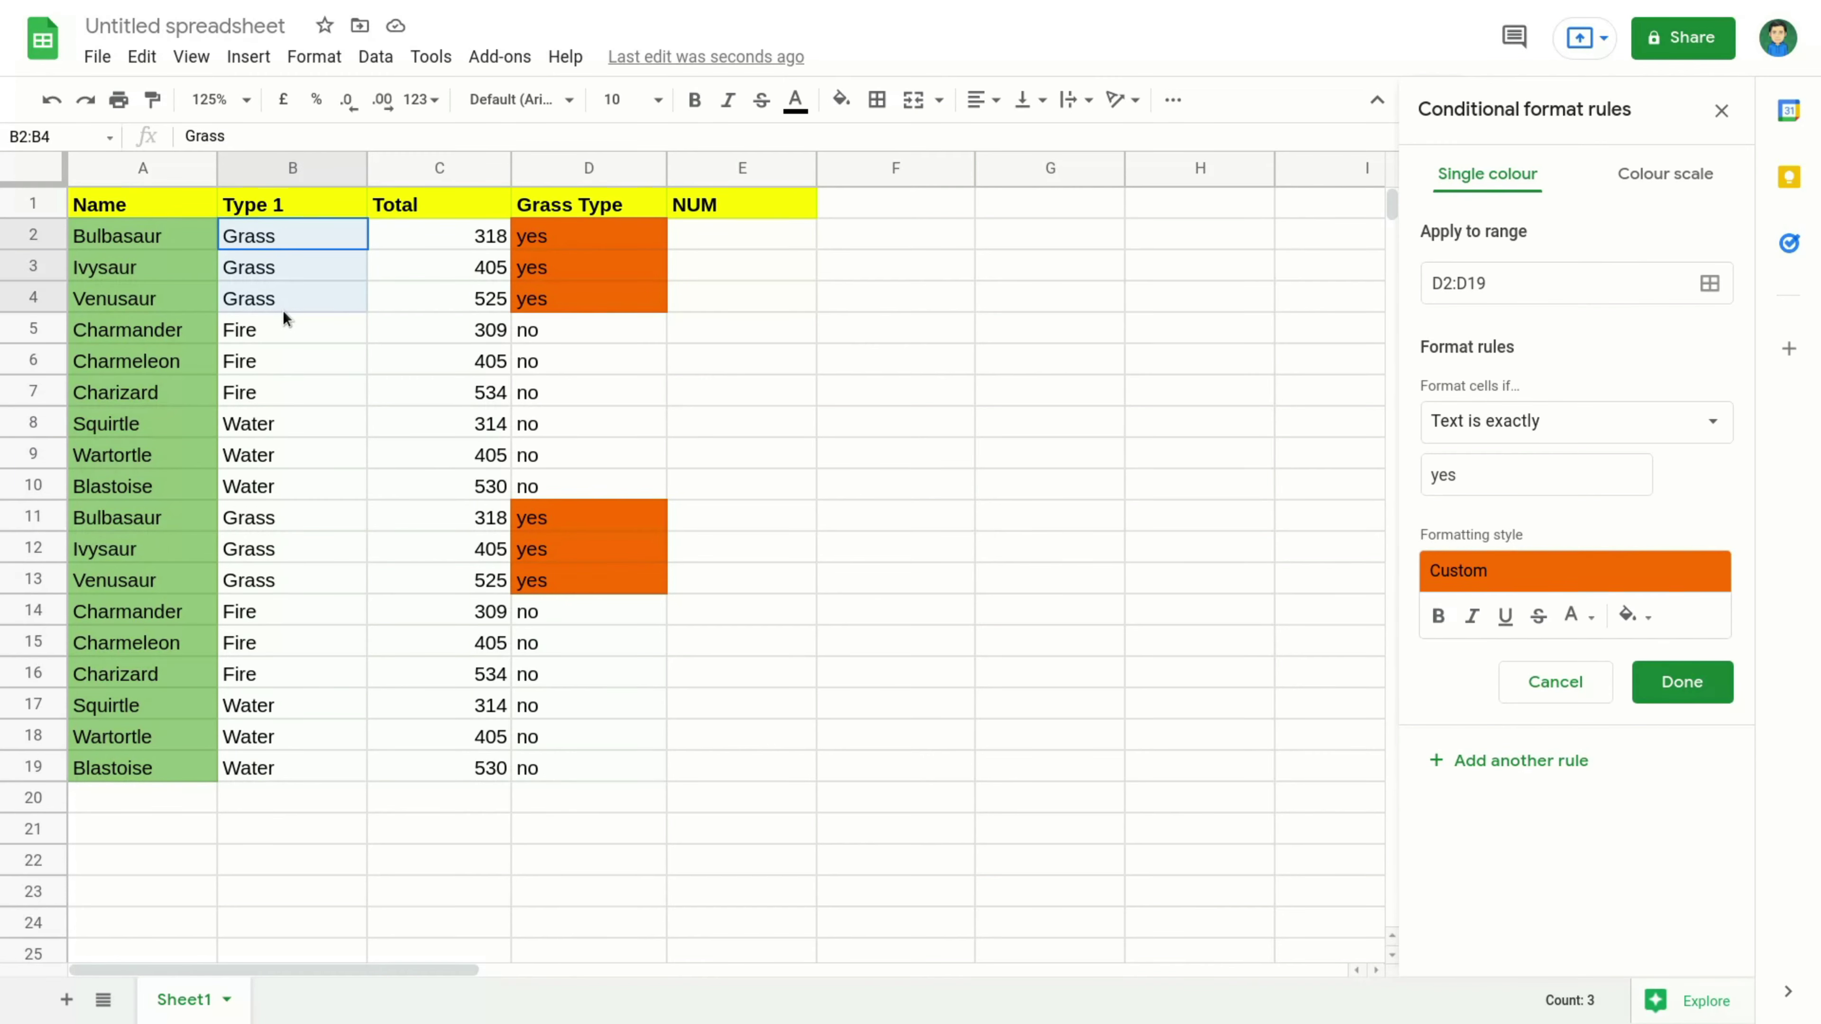
pyautogui.moveTo(280, 517); pyautogui.dragTo(280, 585)
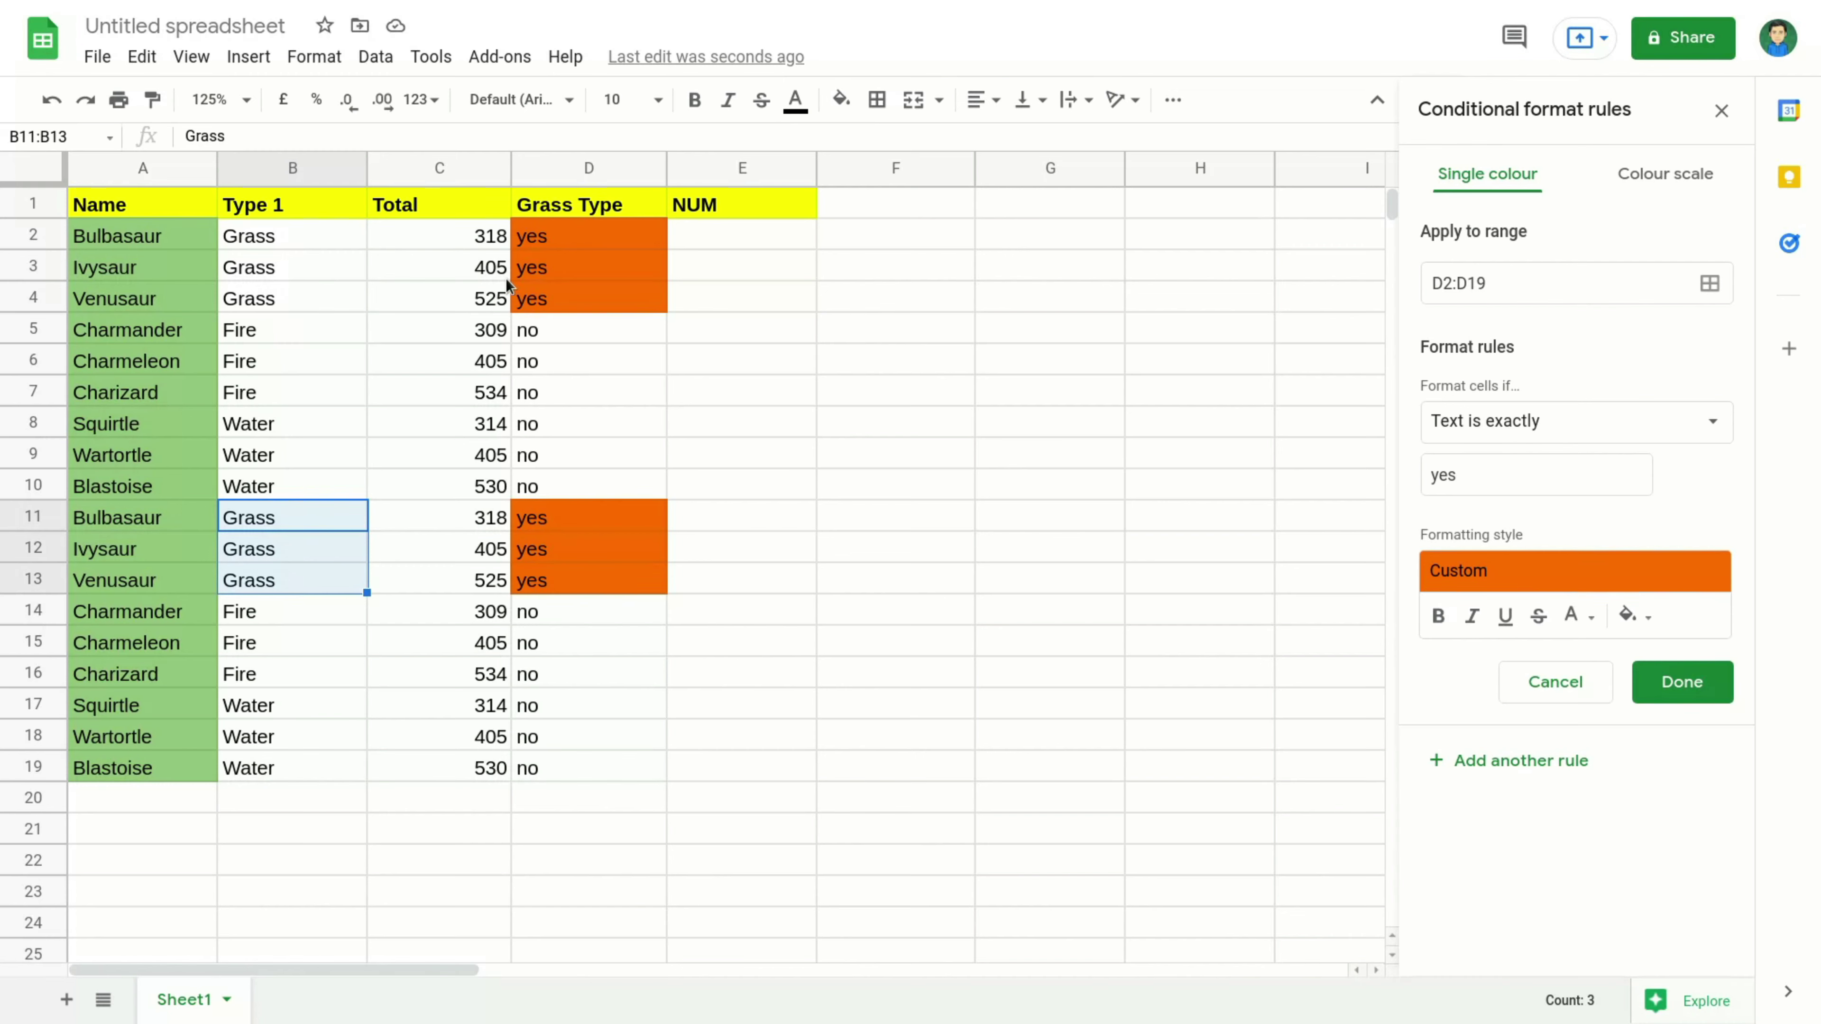
pyautogui.click(567, 229)
pyautogui.doubleClick(568, 229)
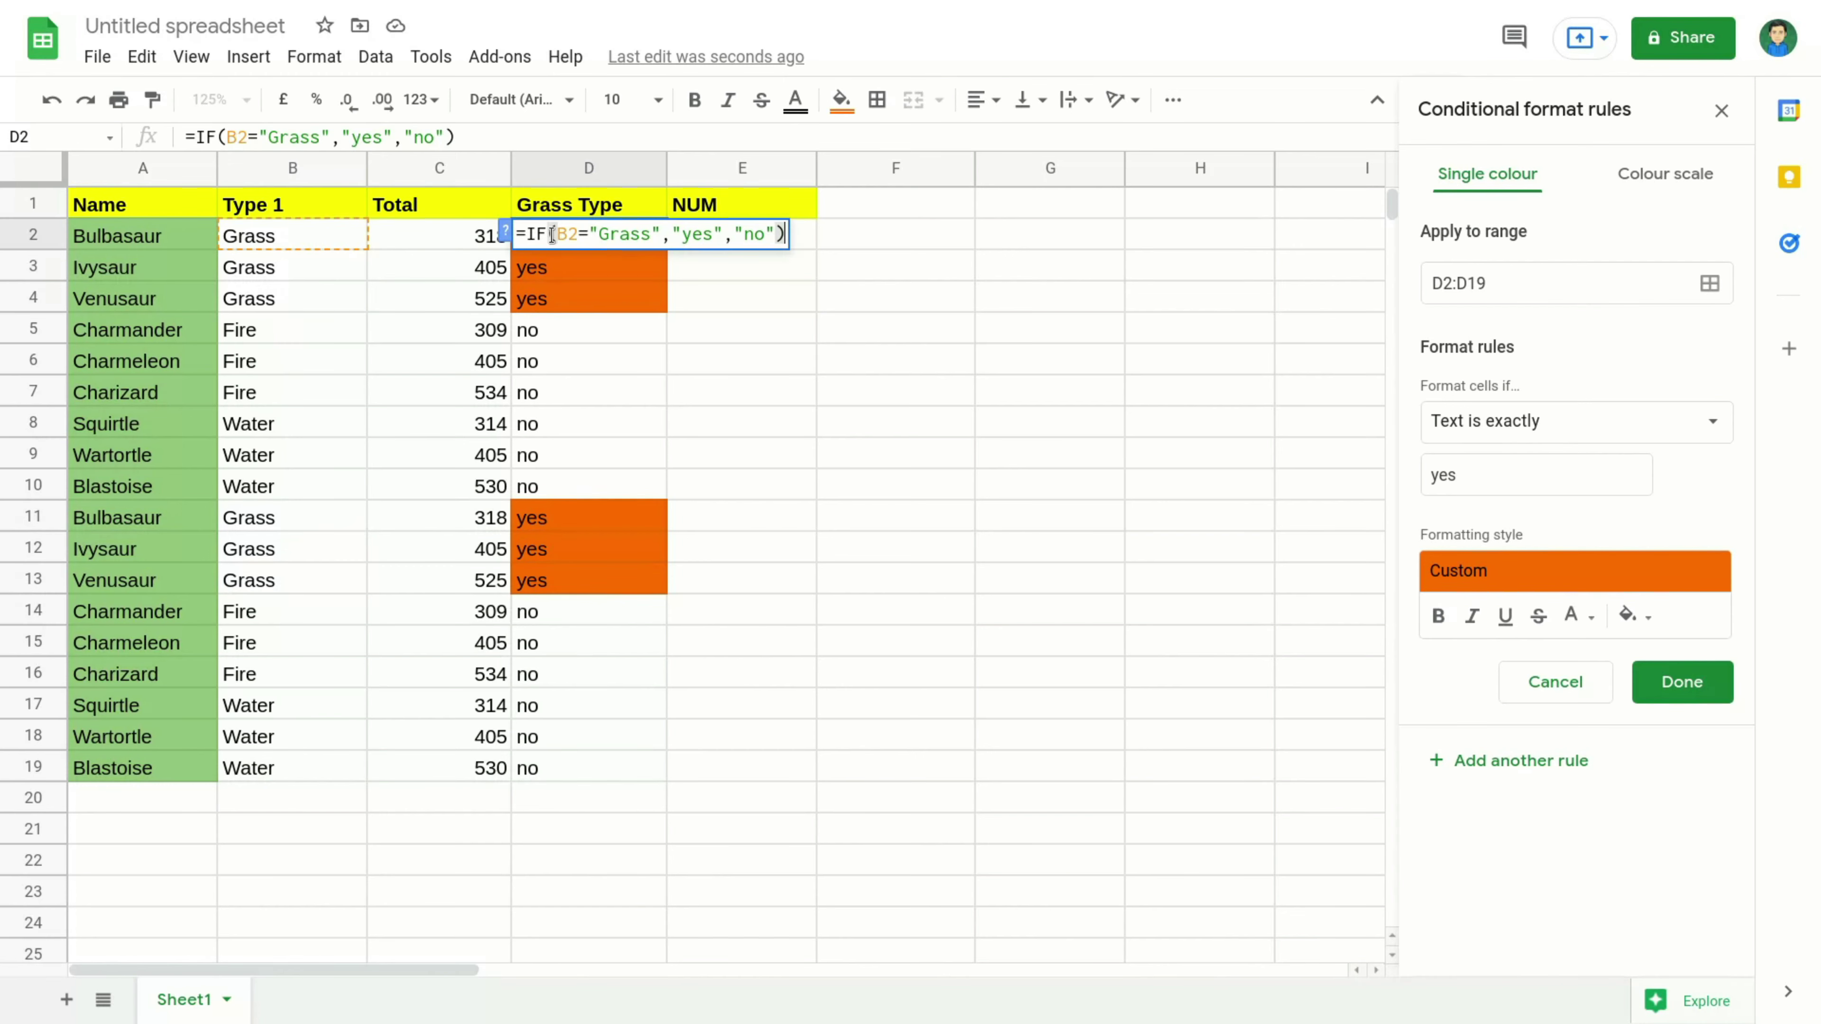
pyautogui.doubleClick(547, 551)
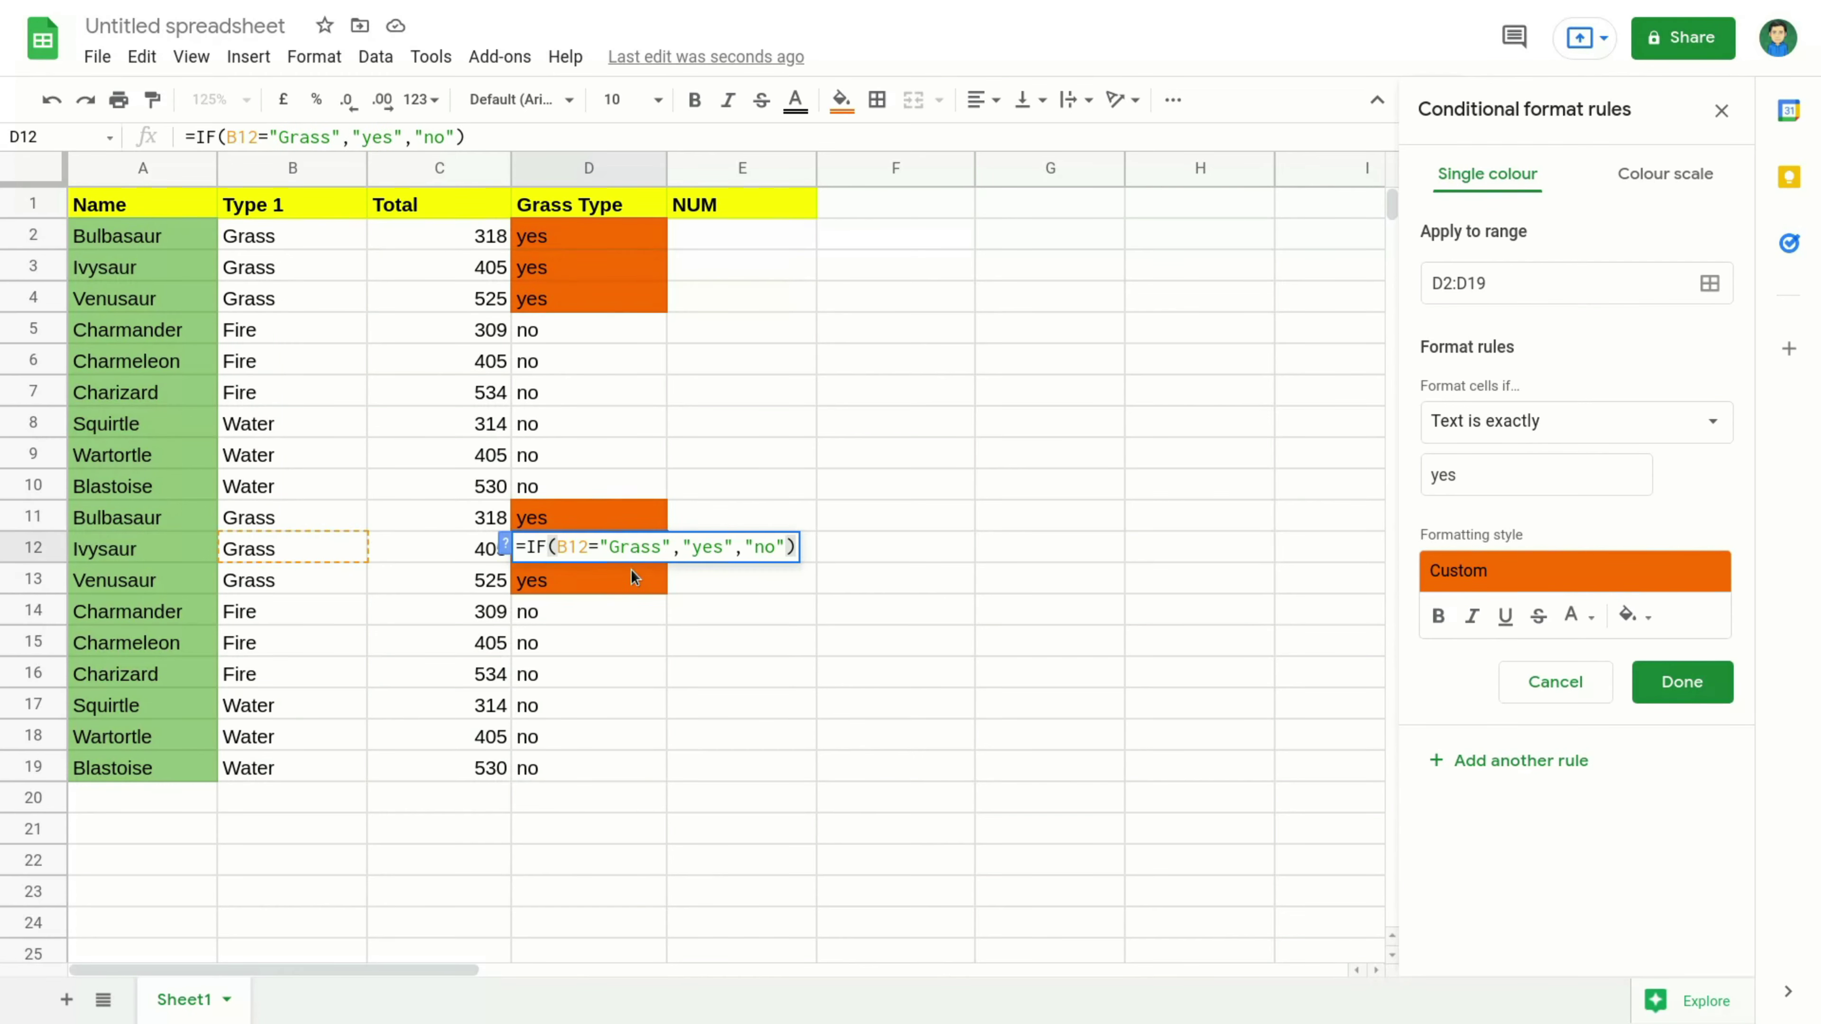
pyautogui.doubleClick(624, 581)
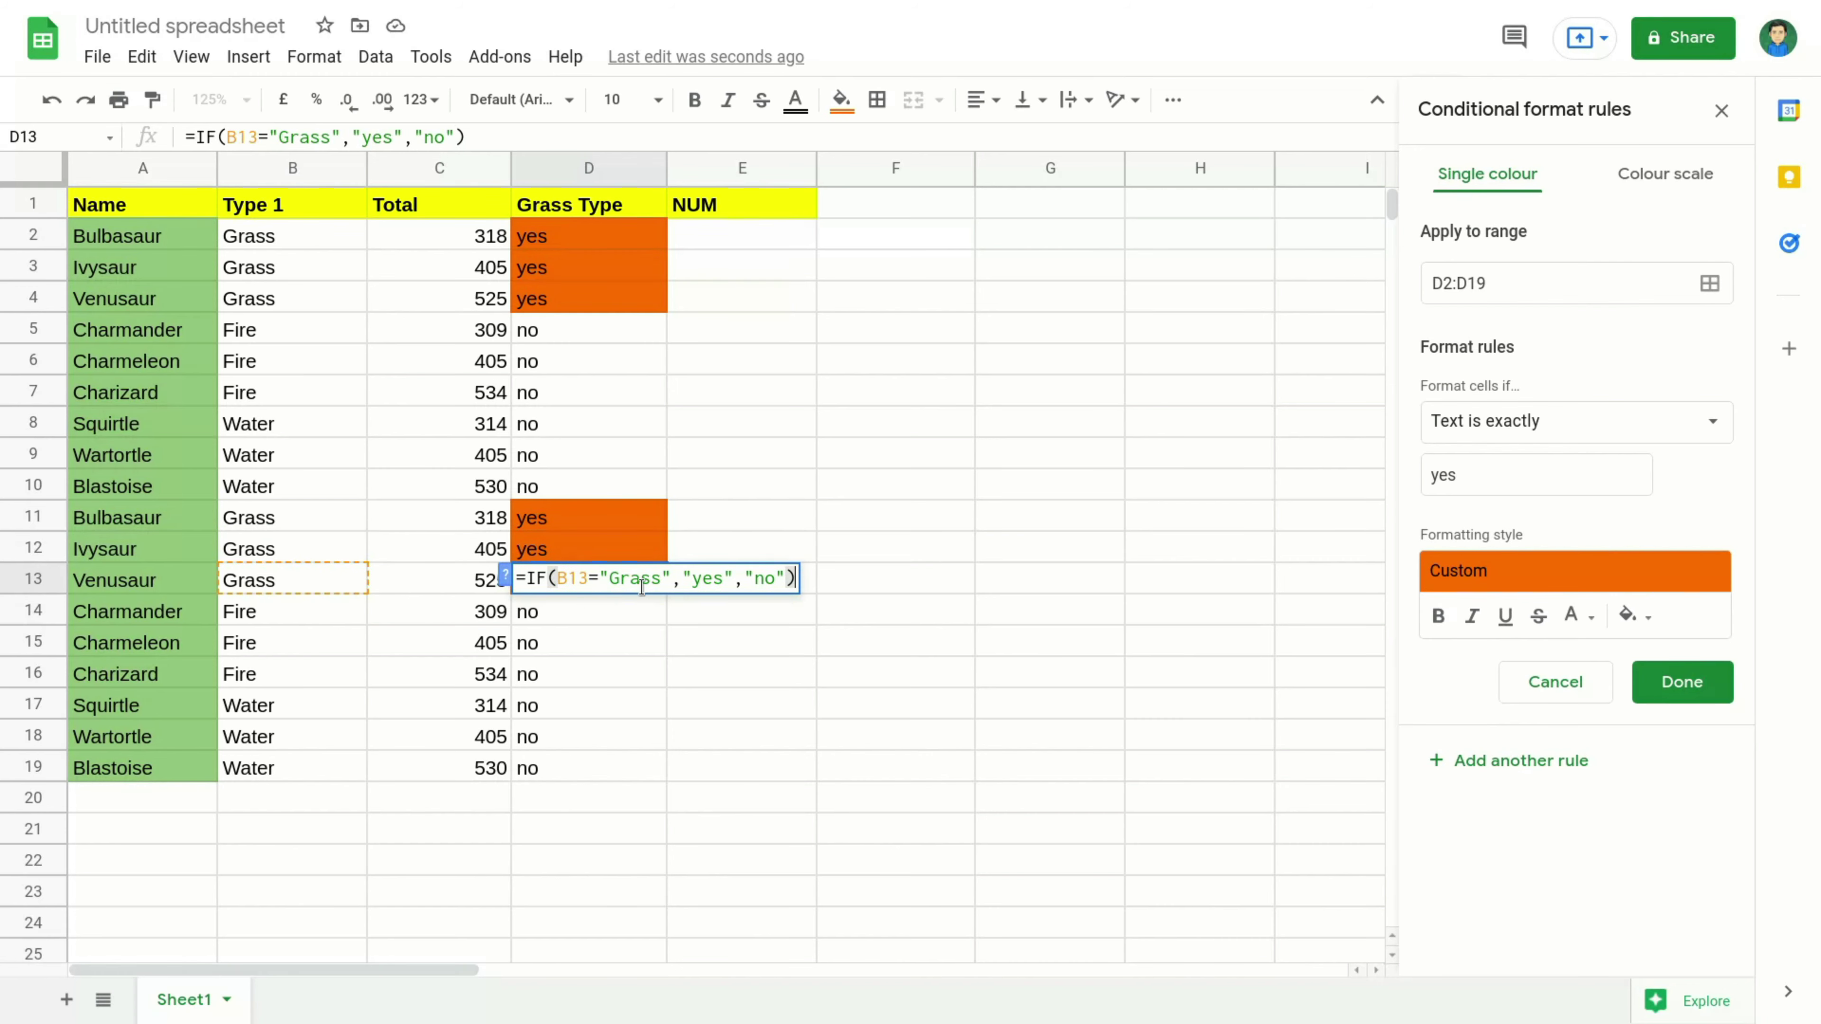
pyautogui.click(652, 523)
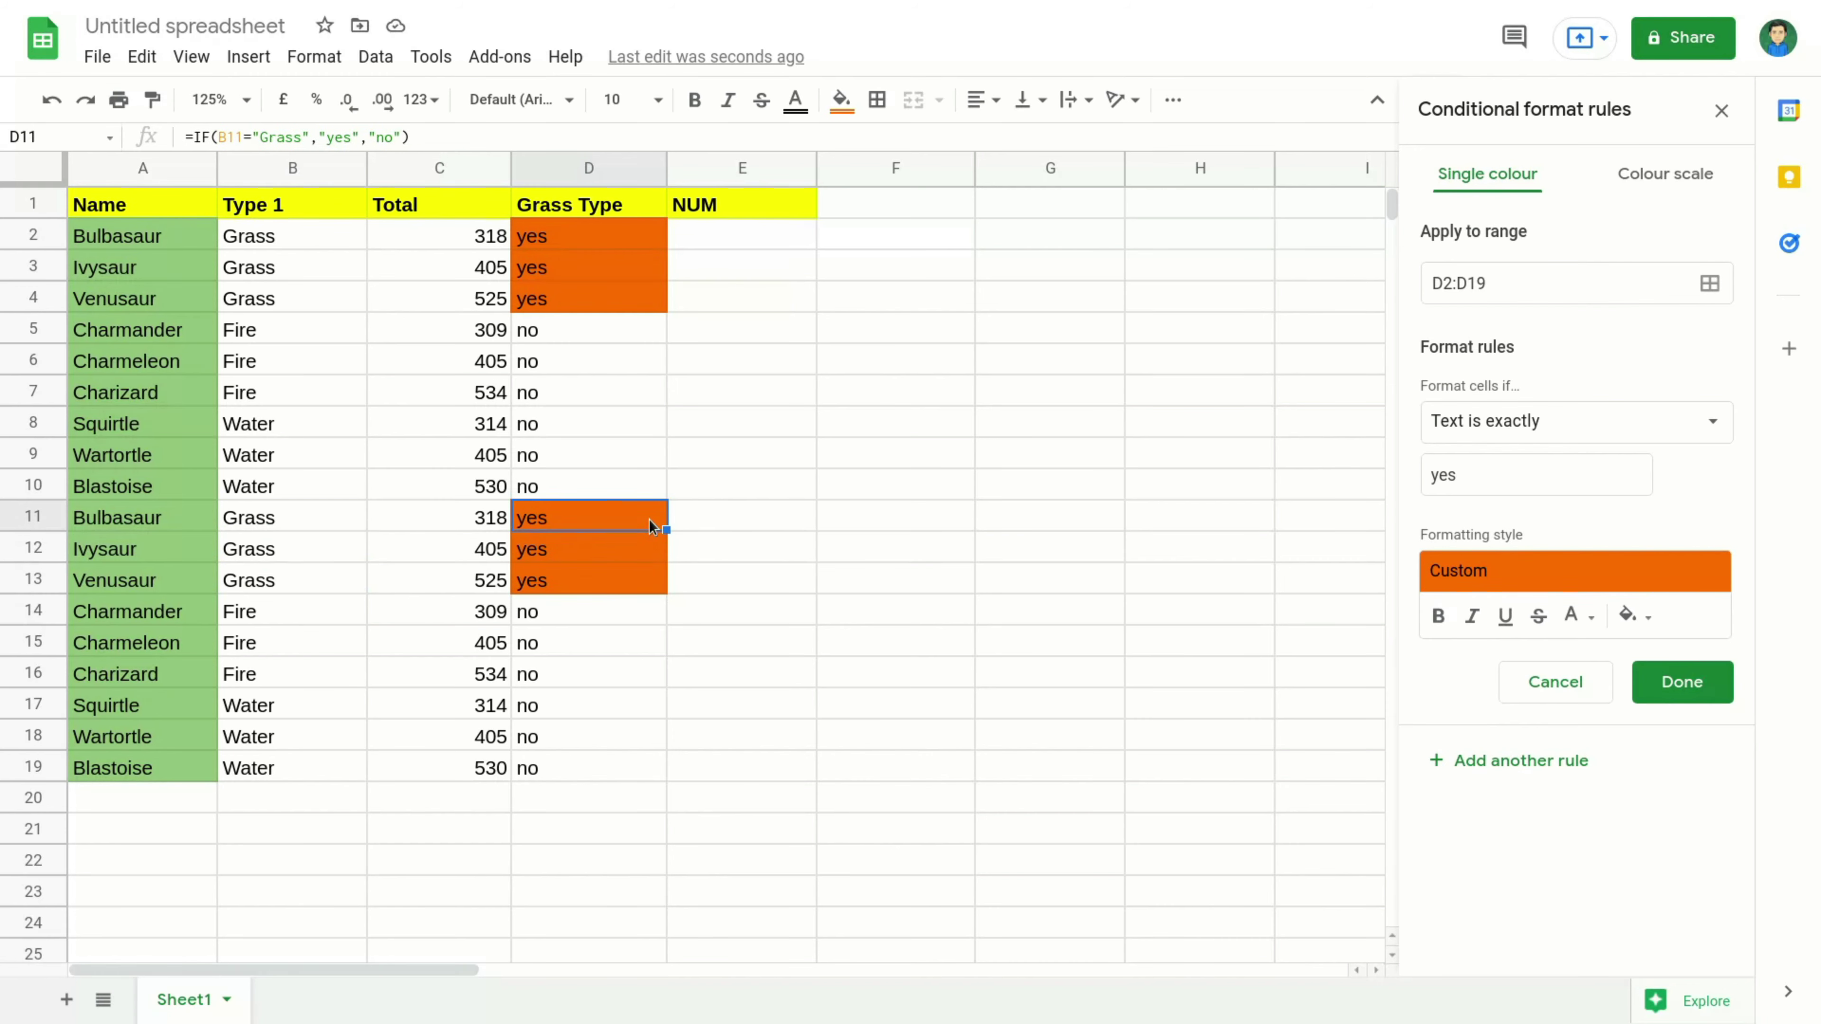
pyautogui.click(573, 335)
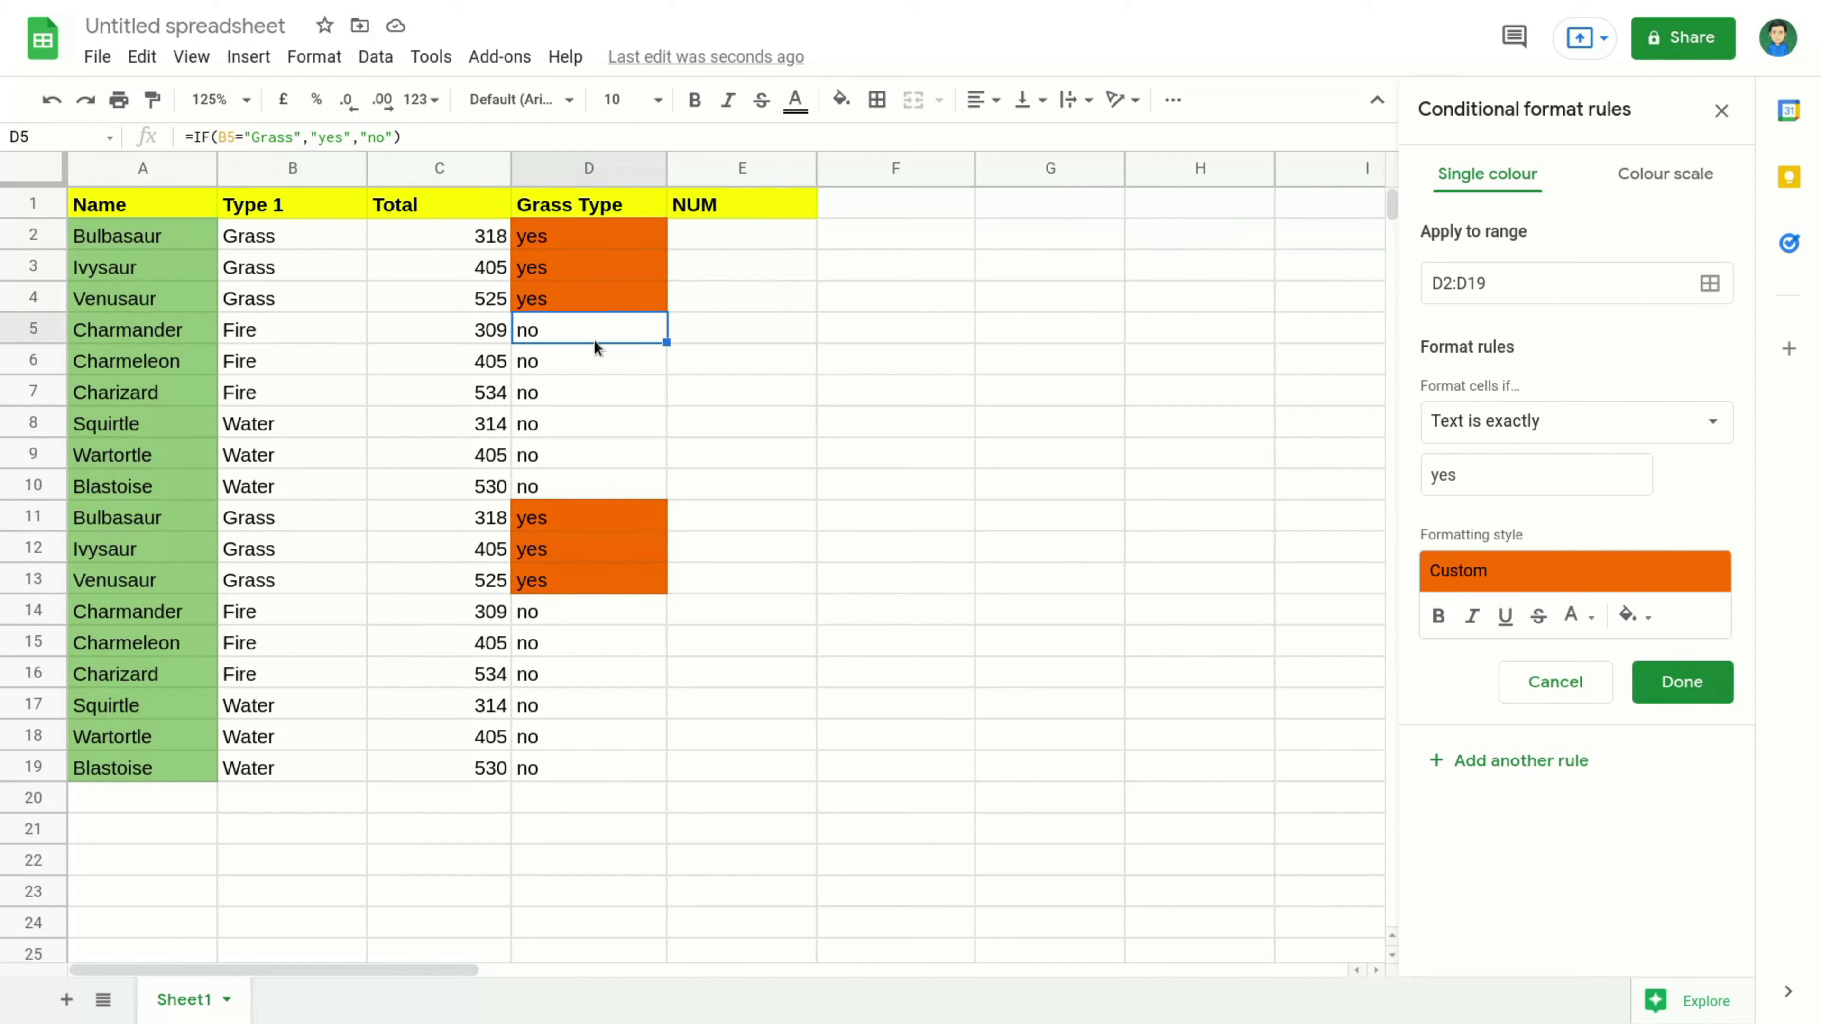
pyautogui.doubleClick(576, 291)
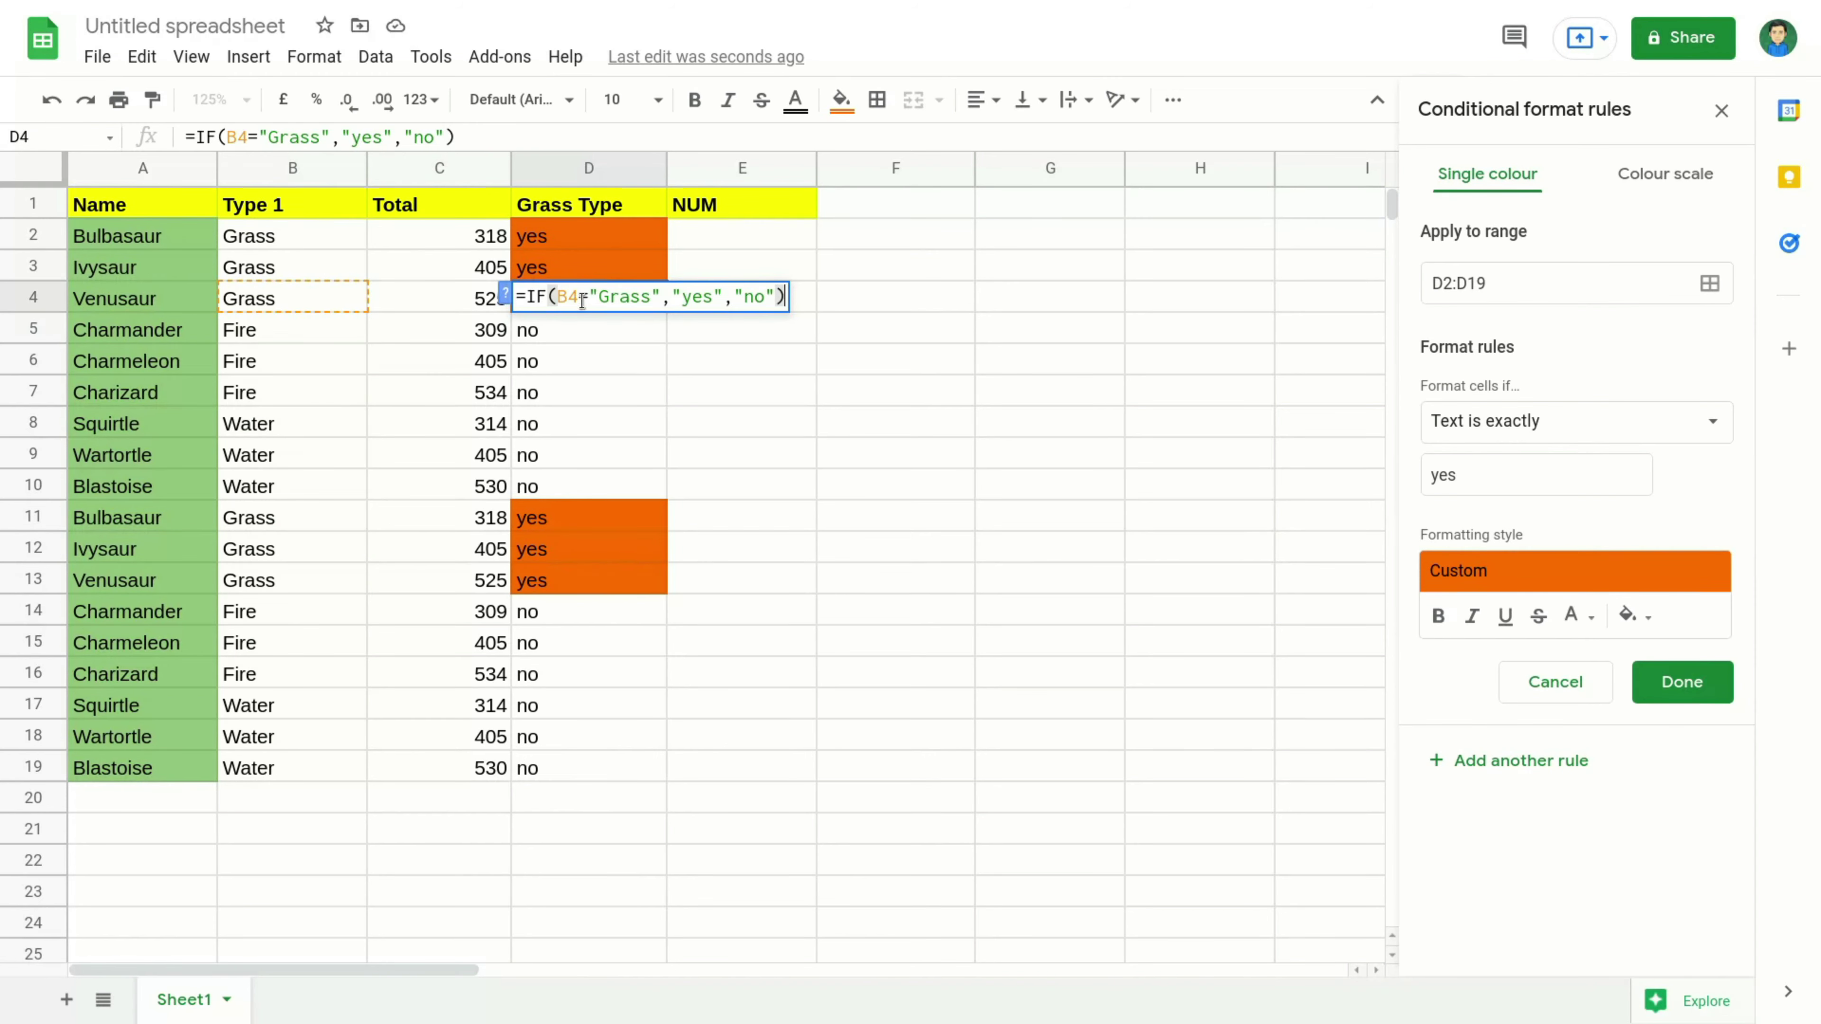
pyautogui.moveTo(672, 296); pyautogui.dragTo(773, 295)
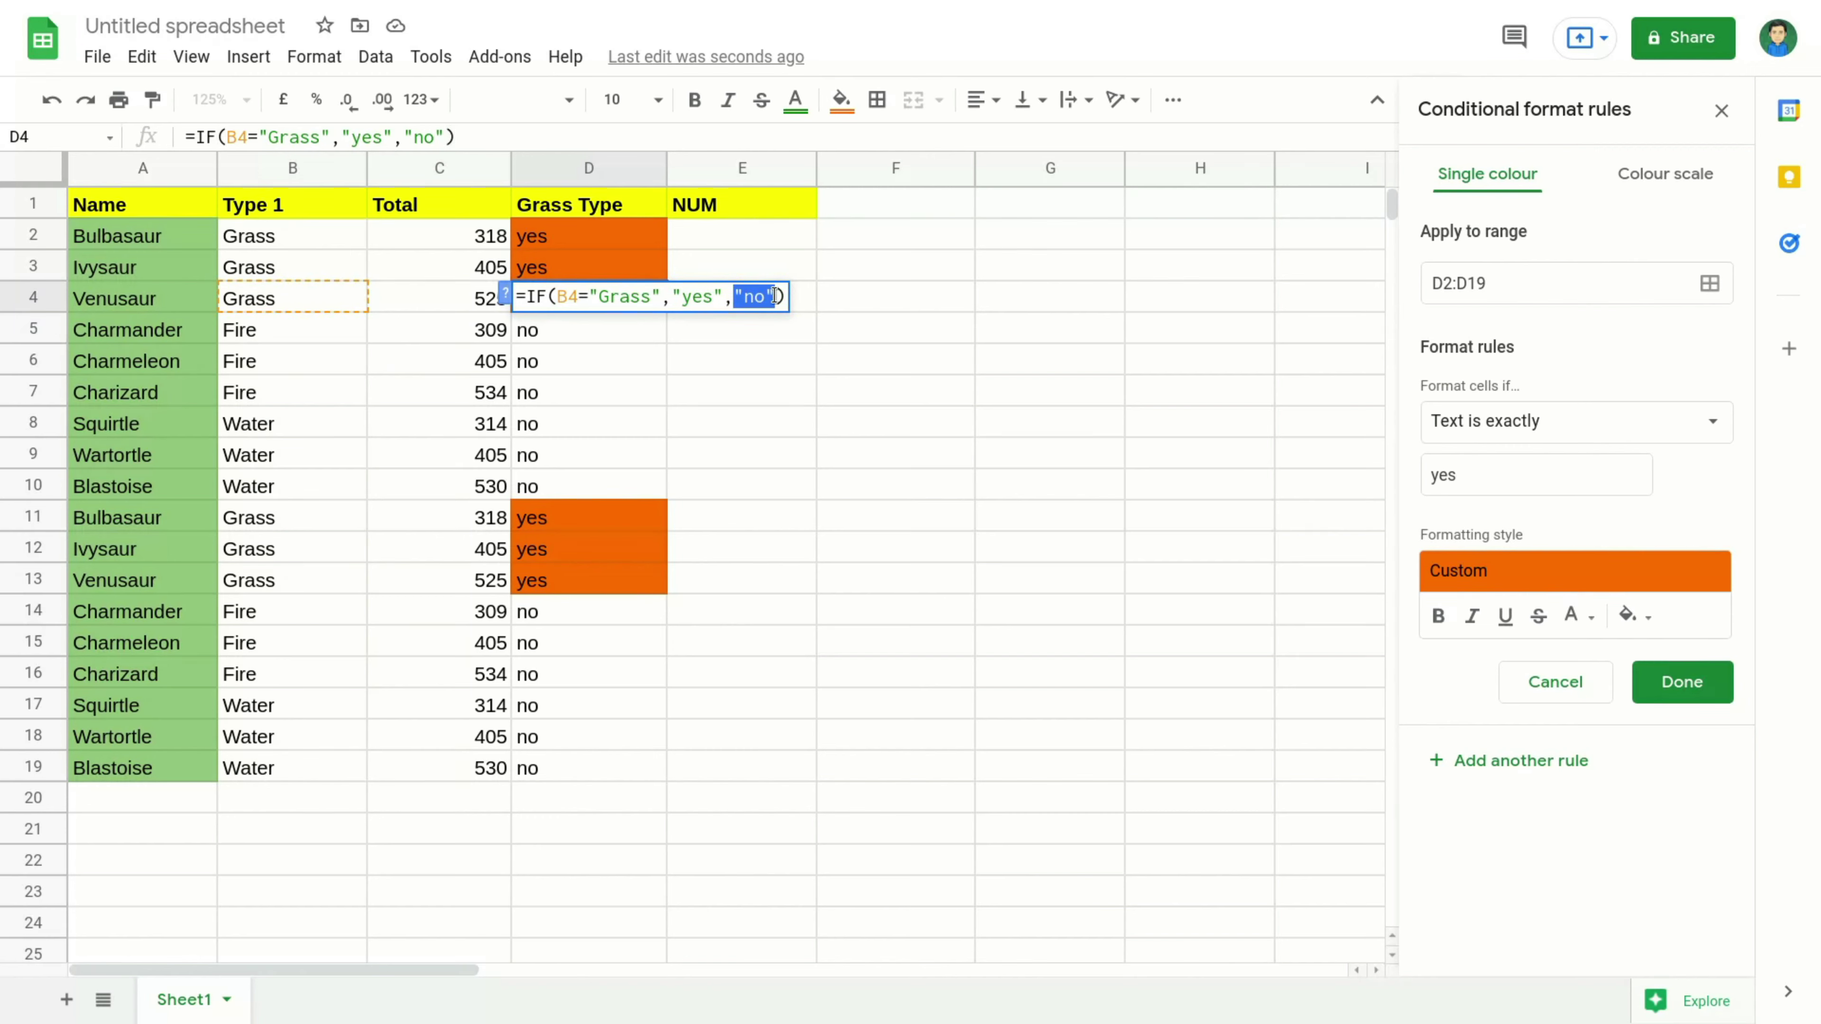
pyautogui.click(717, 246)
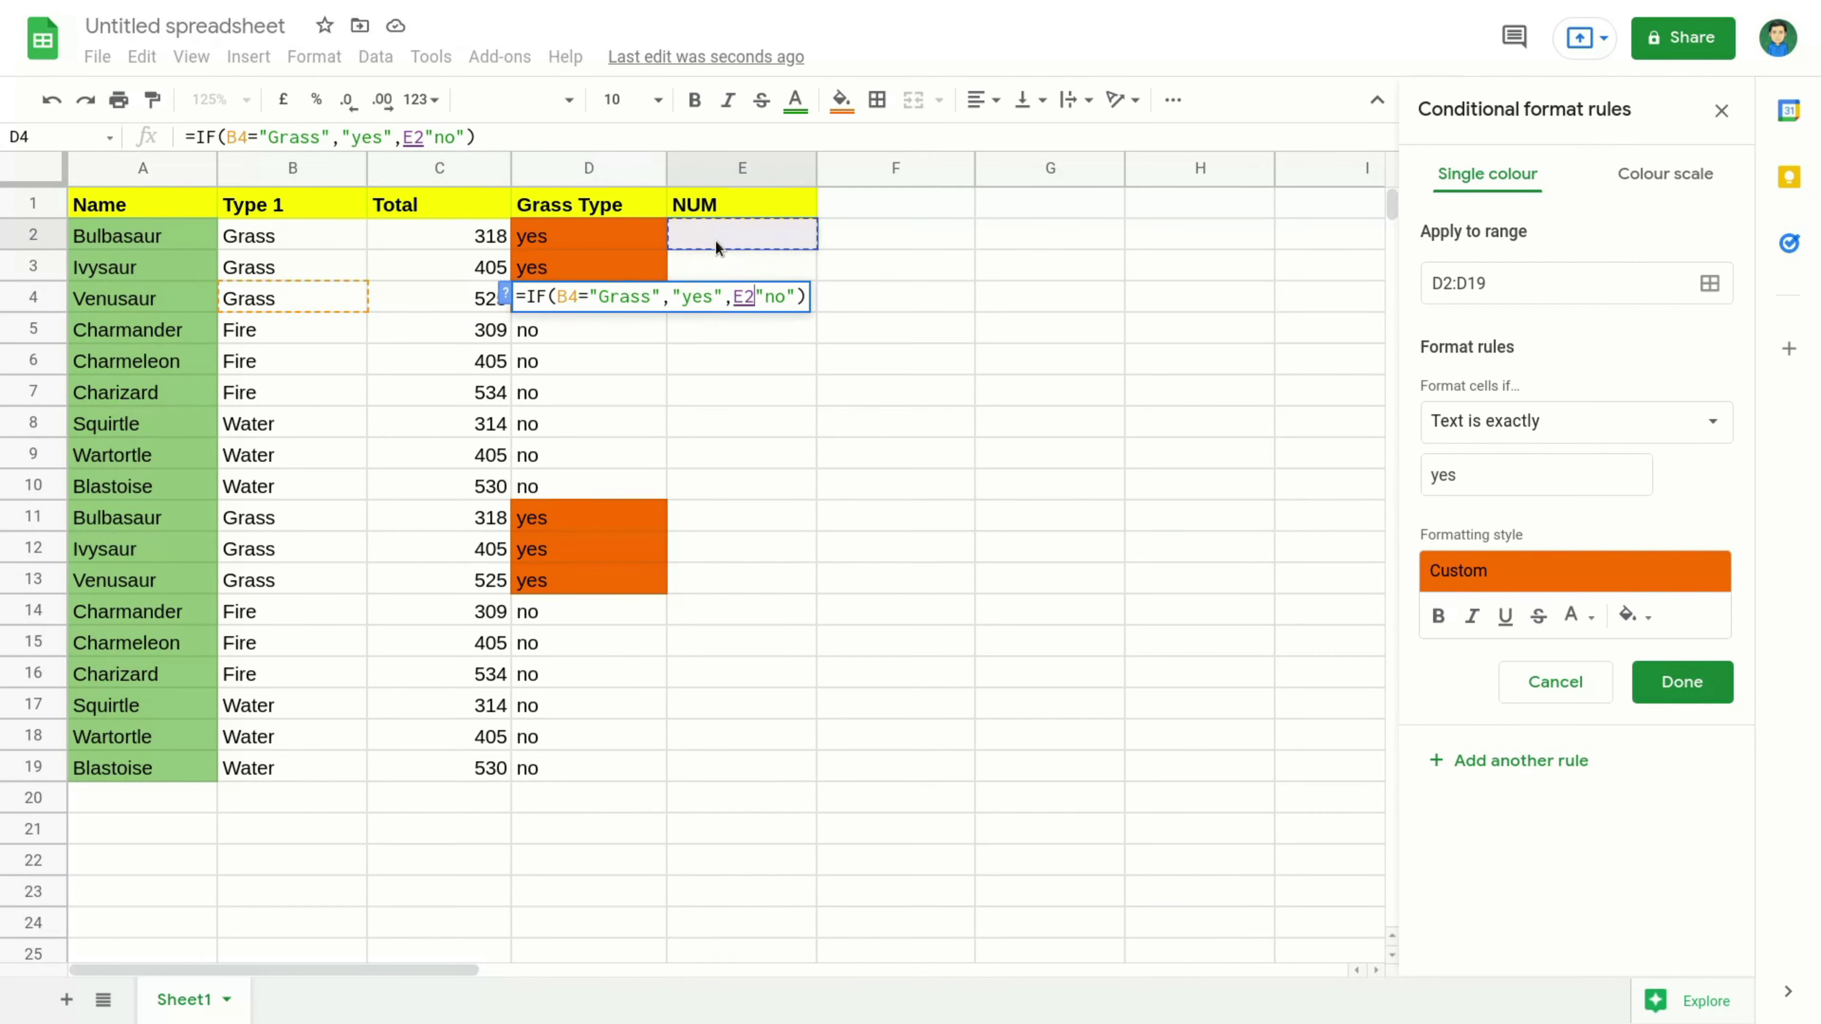
pyautogui.press('BackSpace')
pyautogui.press('BackSpace')
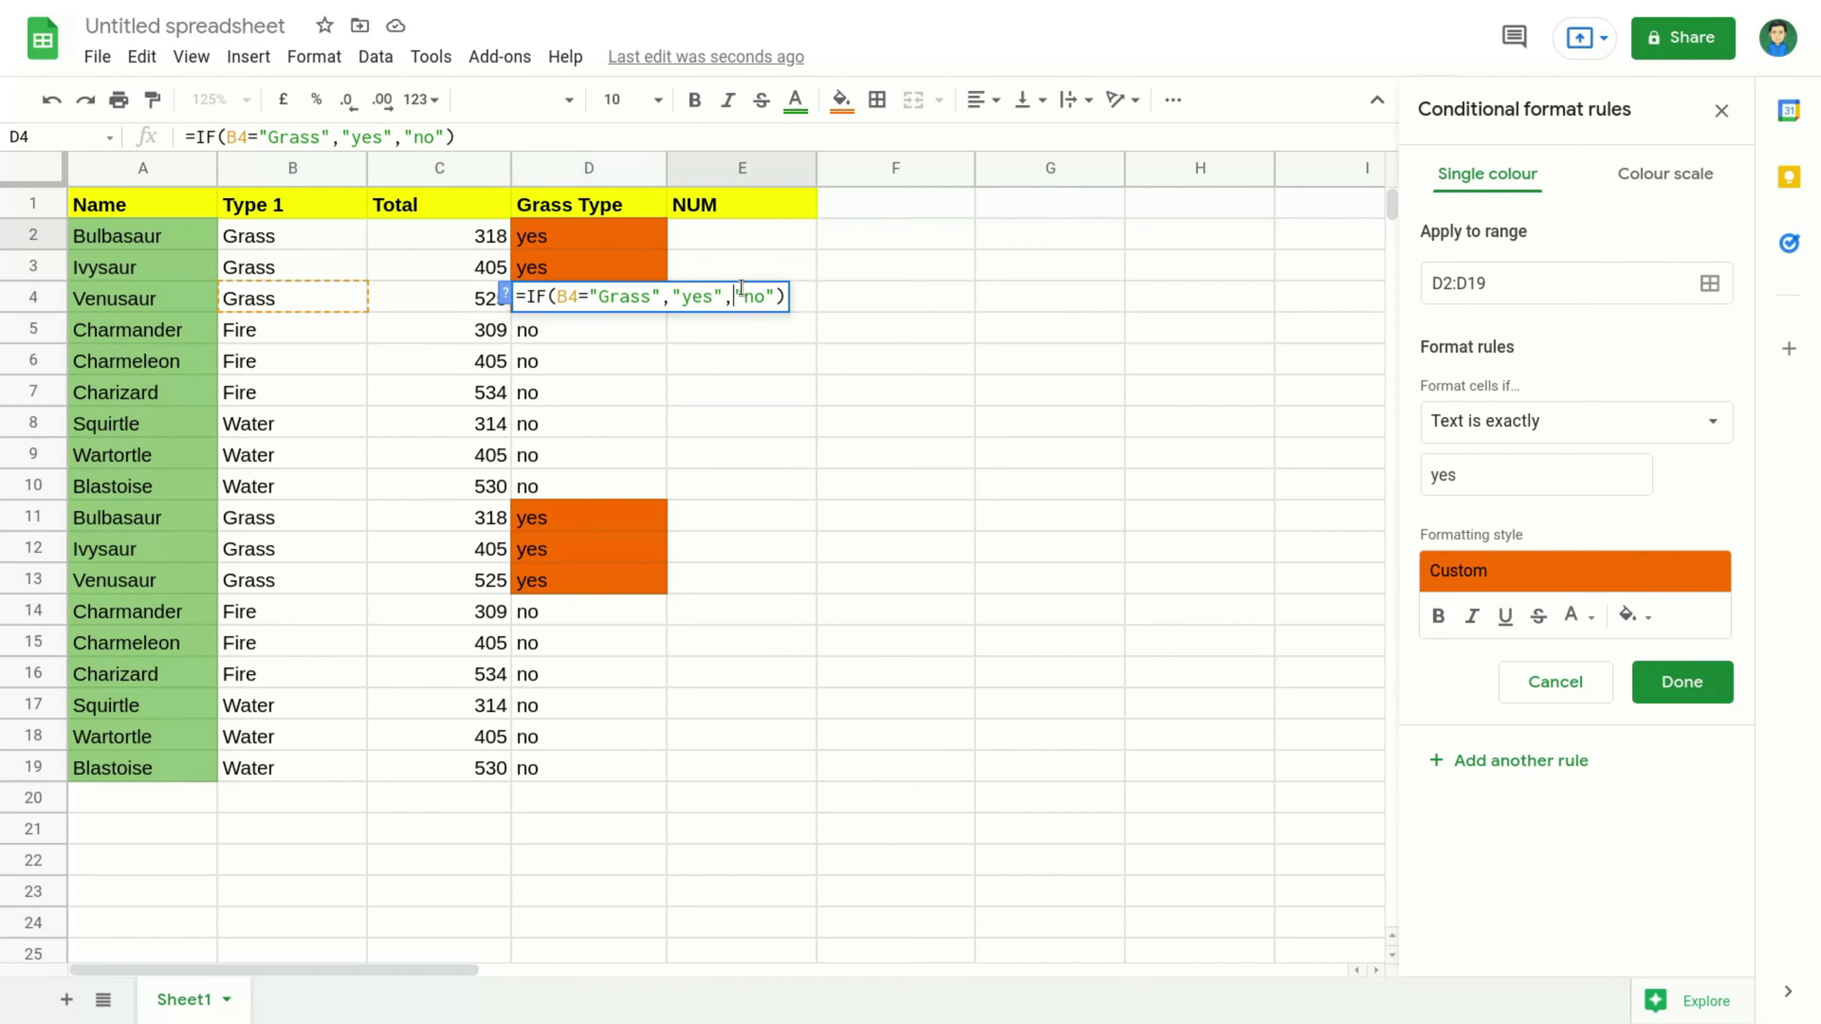
pyautogui.press('BackSpace')
pyautogui.write(',')
pyautogui.press('Return')
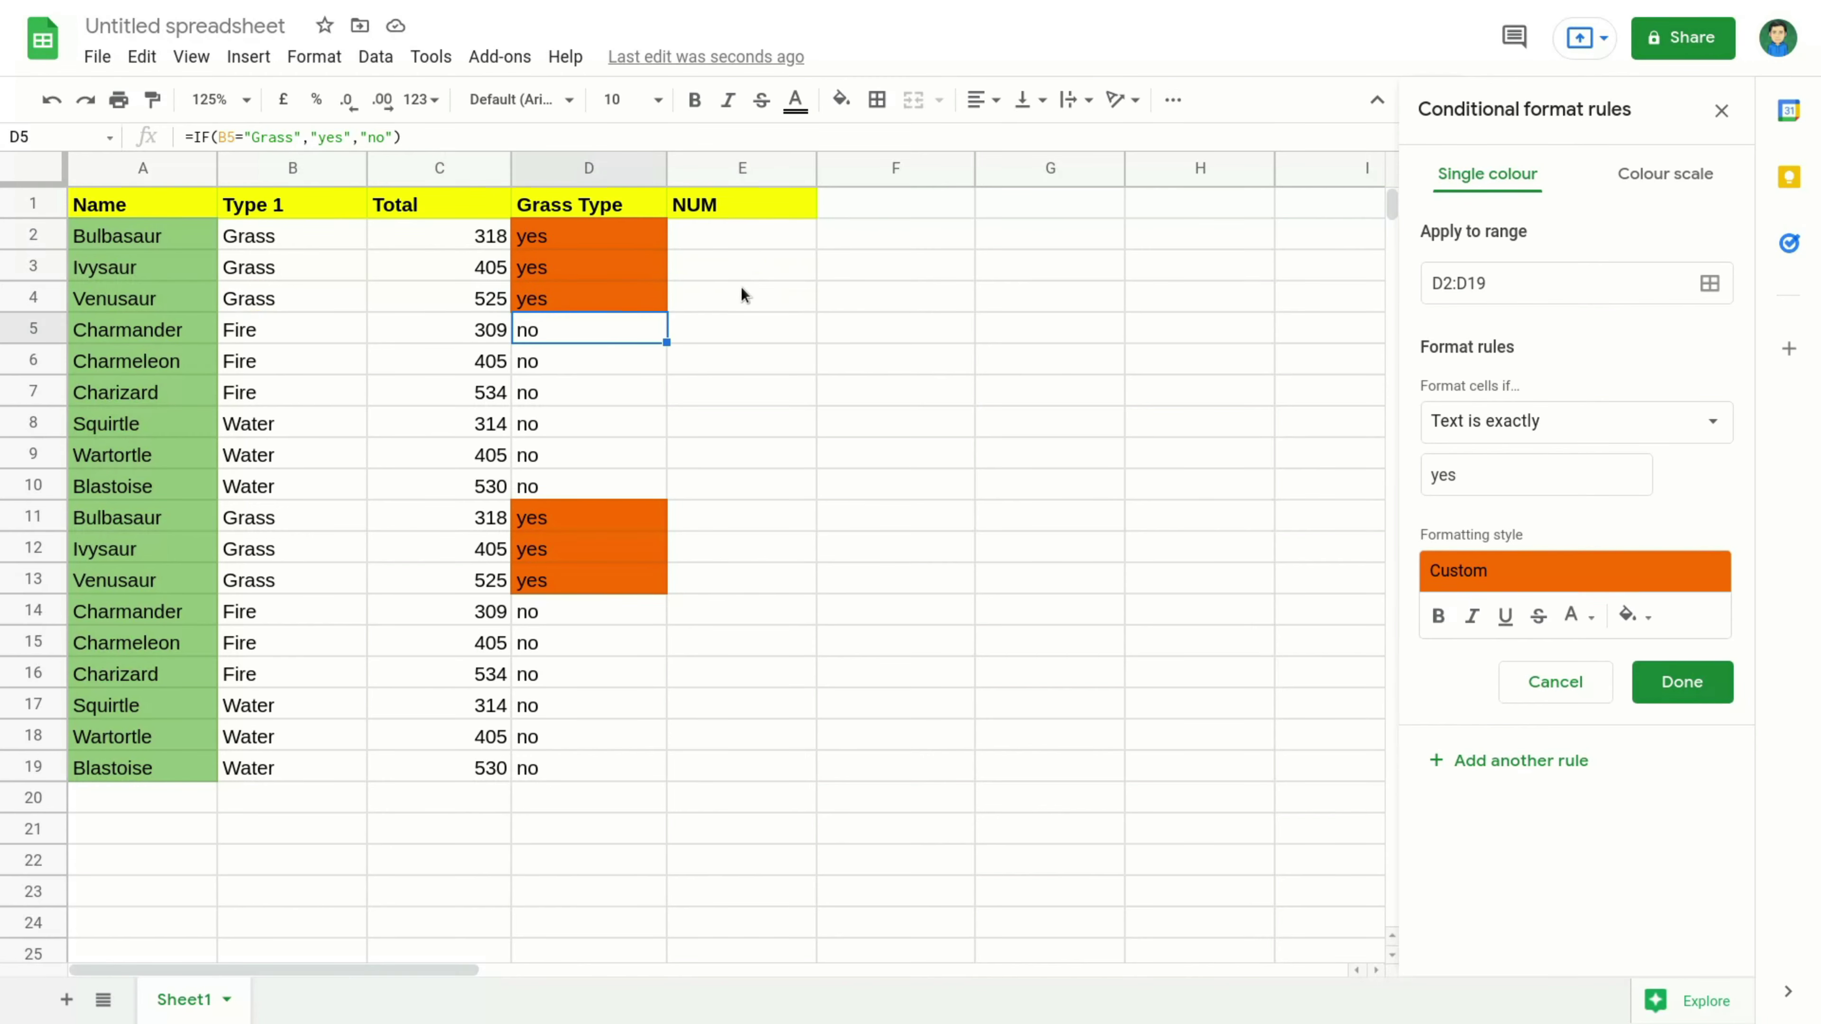
# Step: Enter =IF(C2<500,"HAN","NA") in E2, fixing the stray typos along the way
pyautogui.click(730, 245)
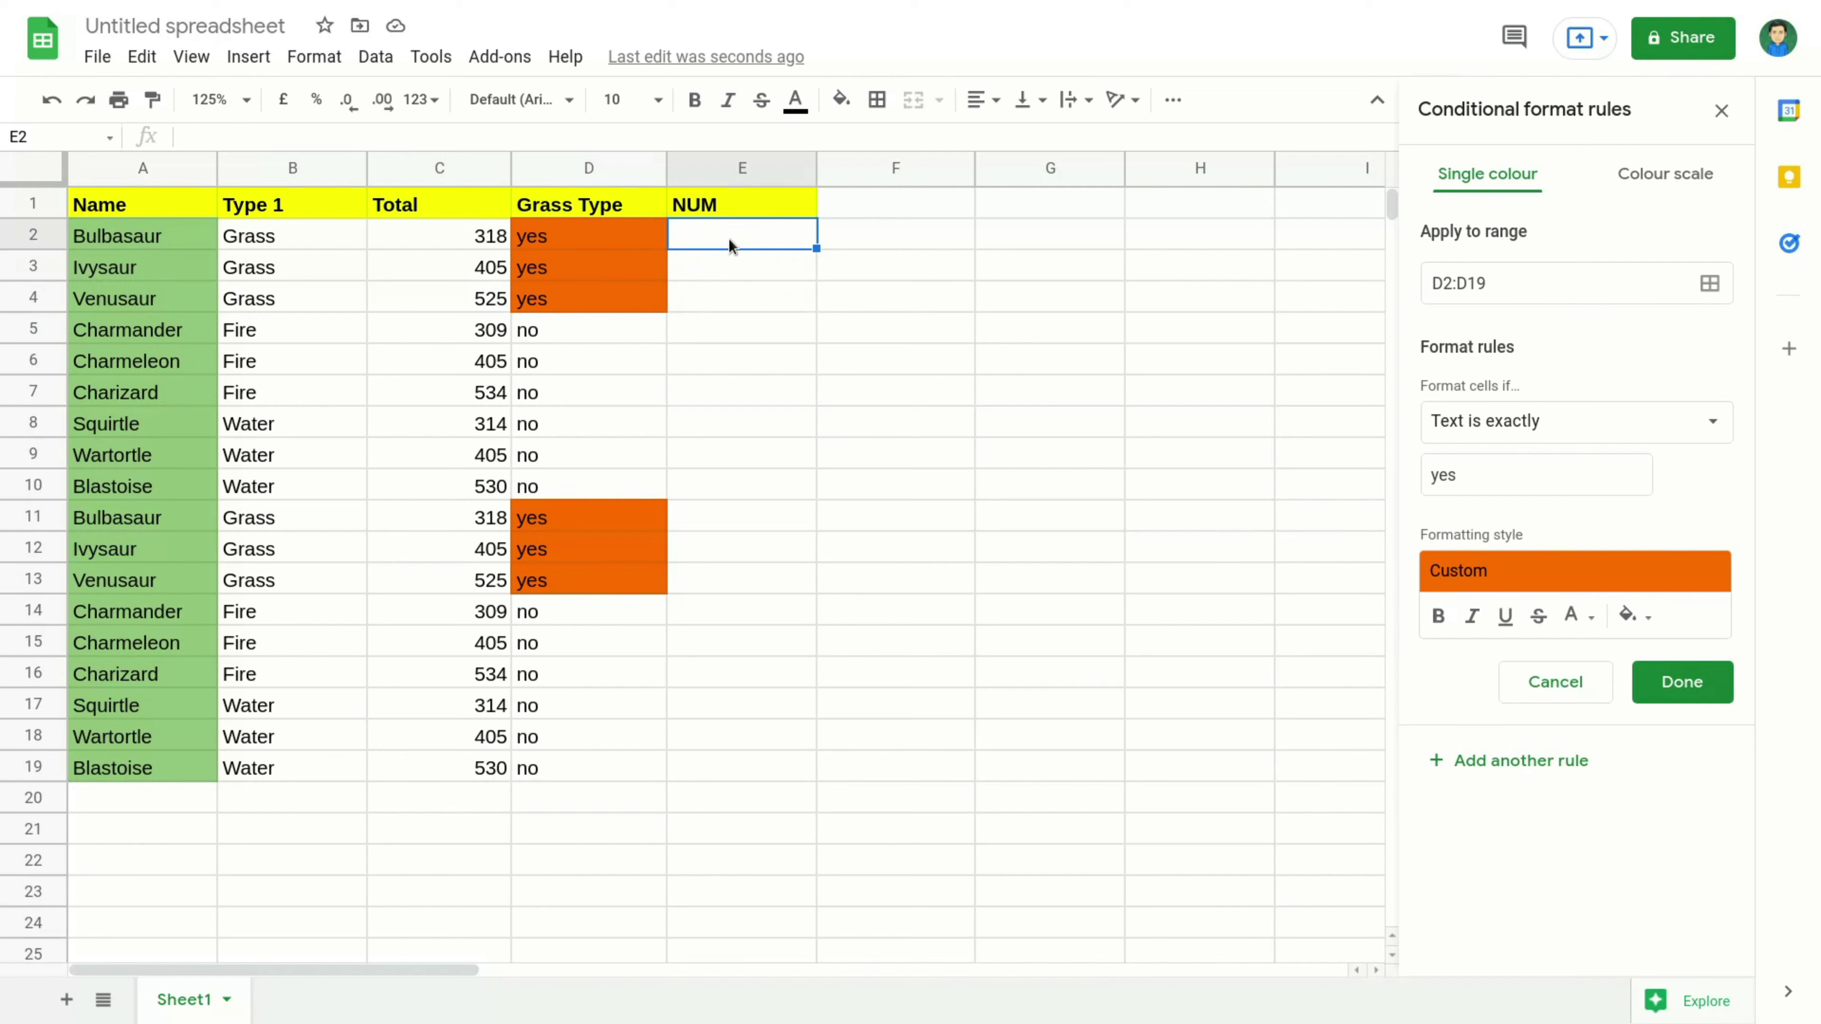
pyautogui.write('=')
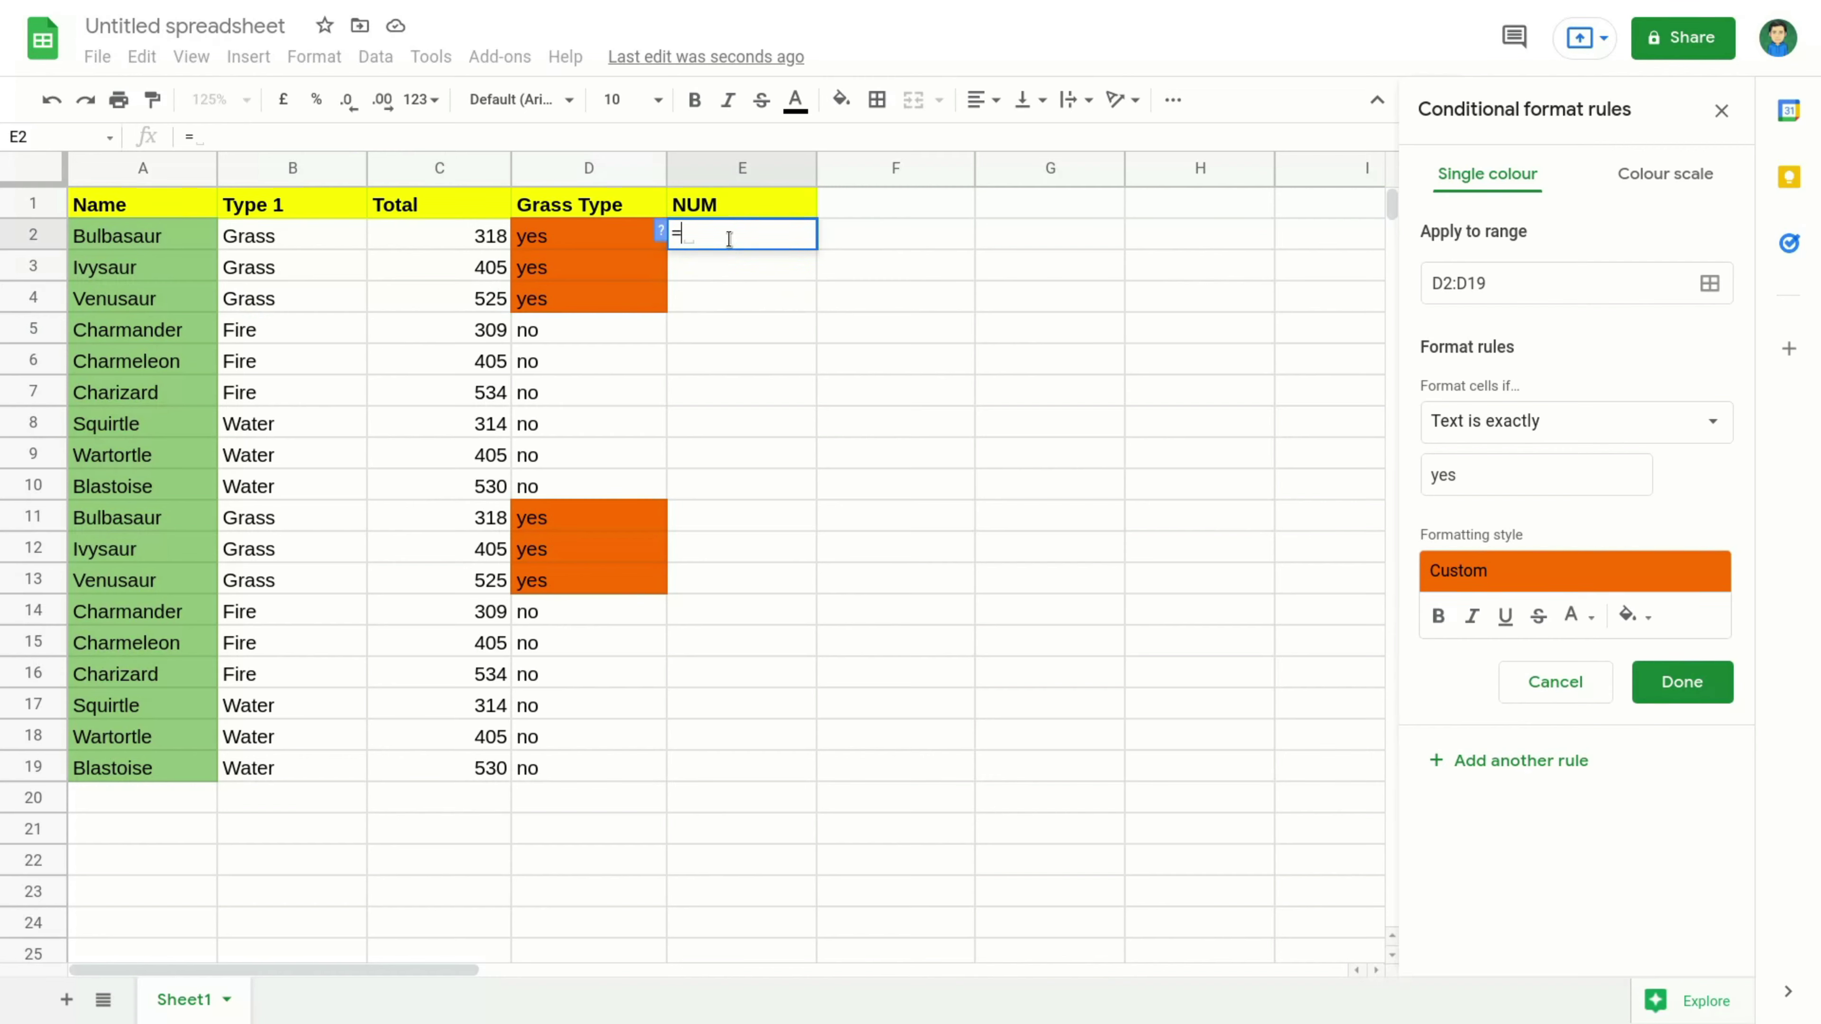
pyautogui.write('C')
pyautogui.press('BackSpace')
pyautogui.write('IF')
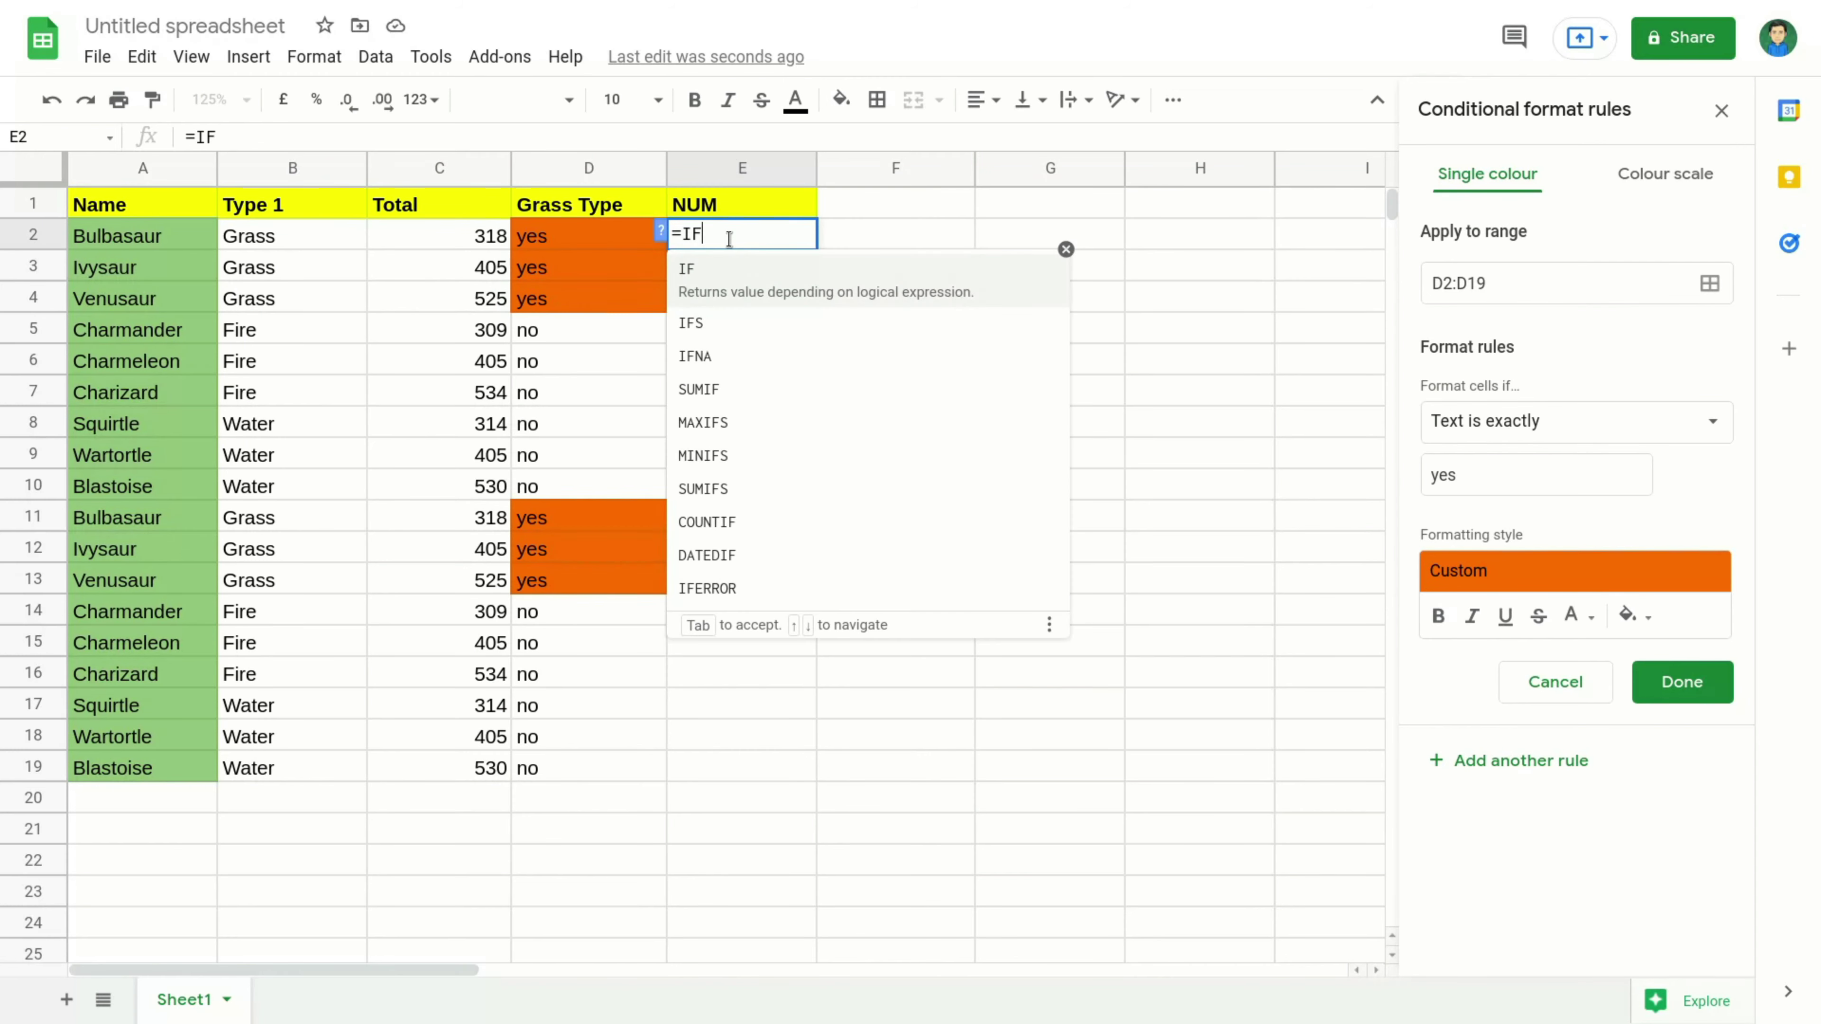
pyautogui.write('(')
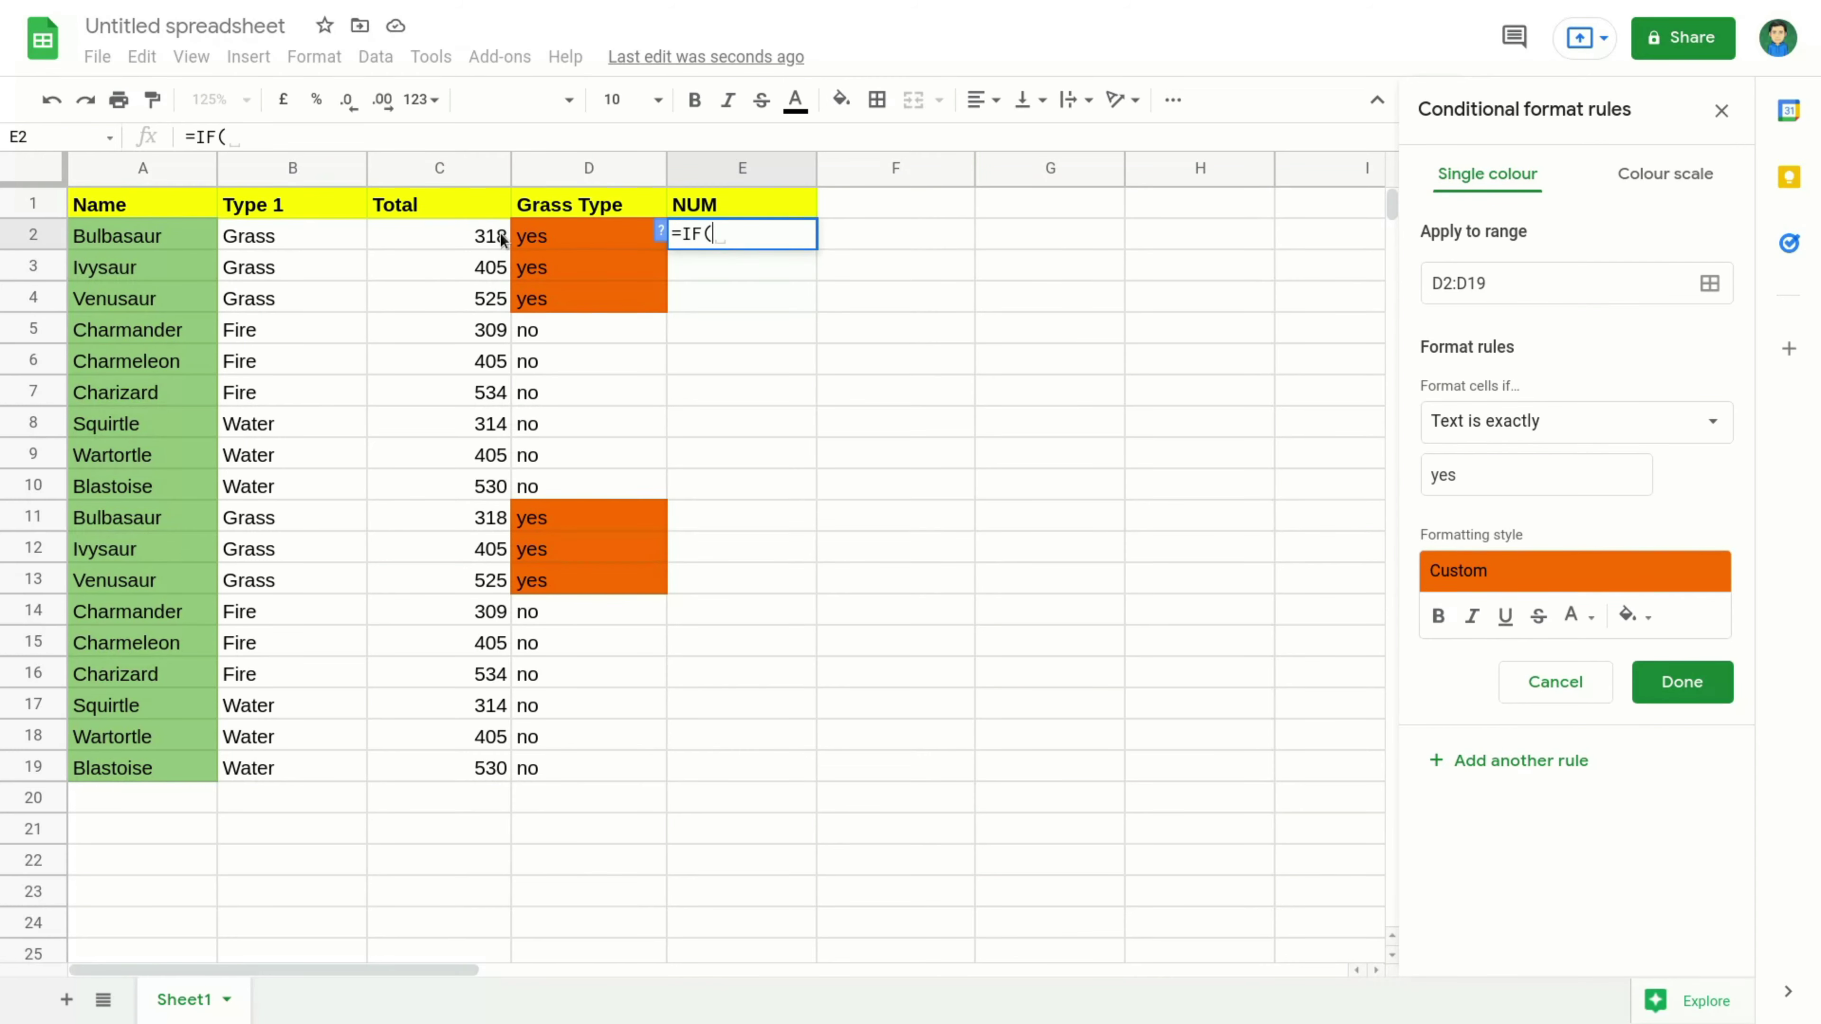
pyautogui.click(452, 241)
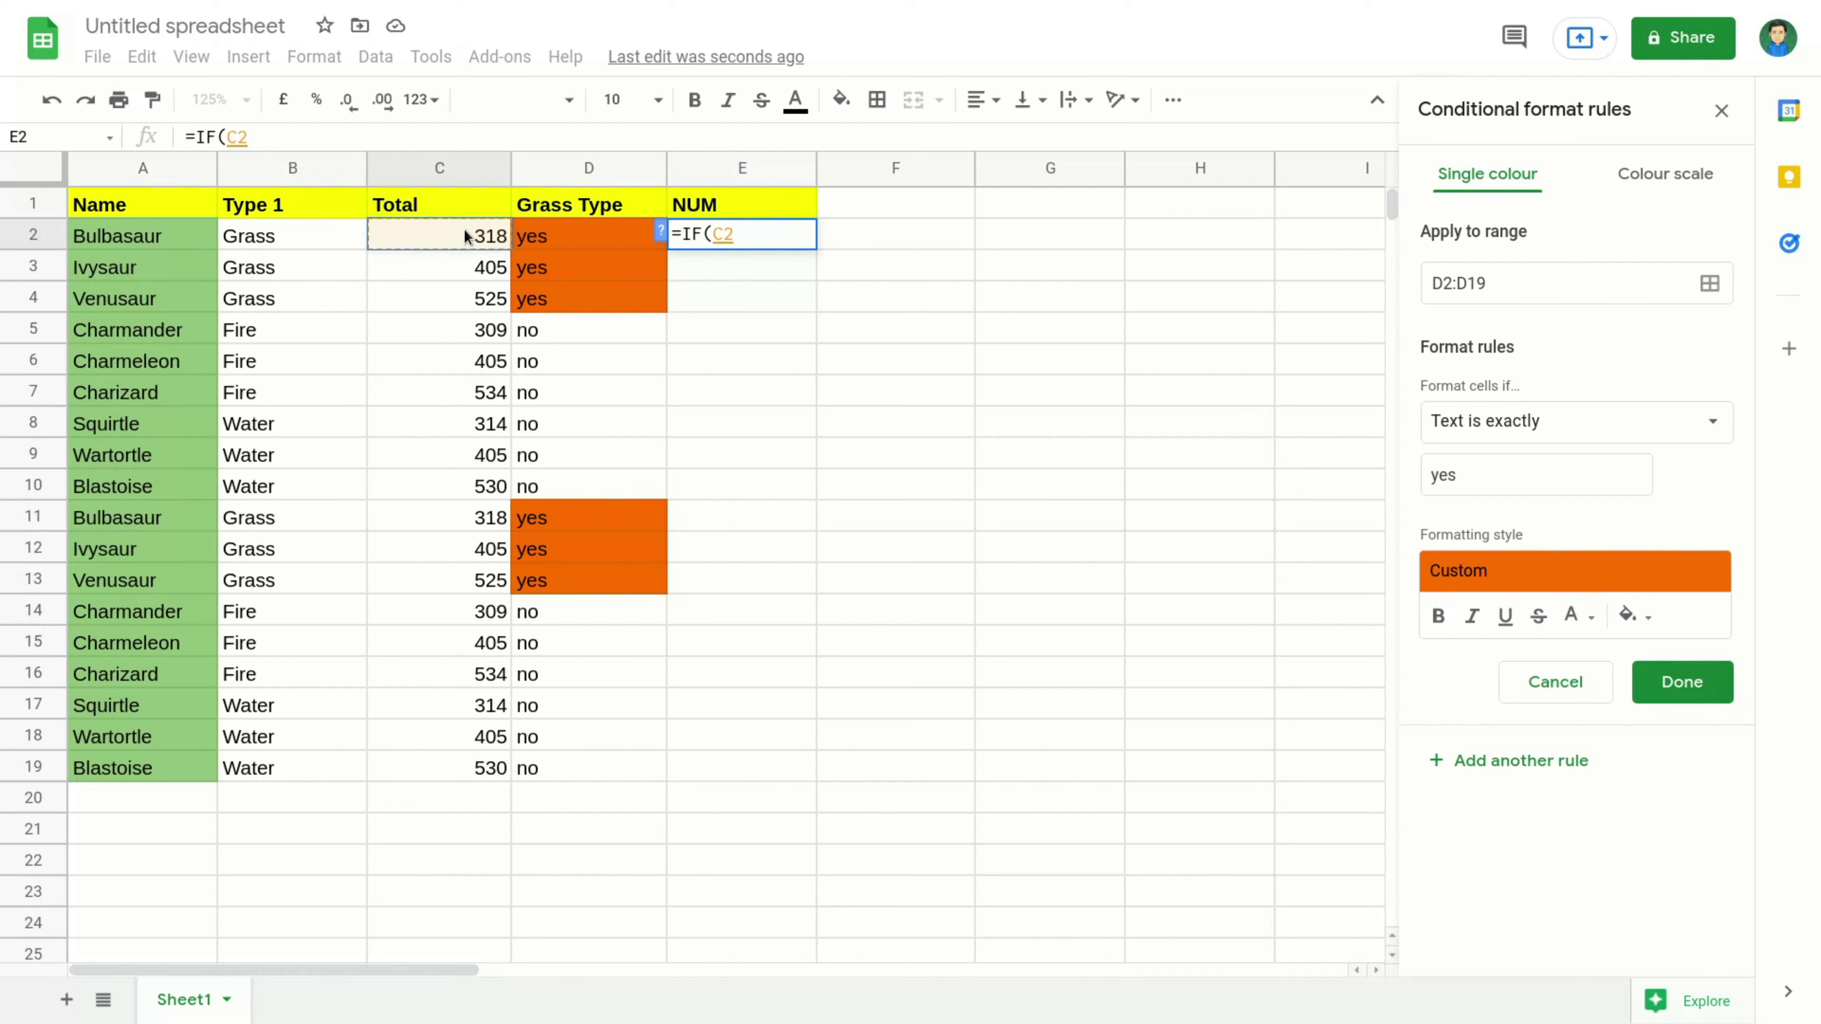
pyautogui.write('<50')
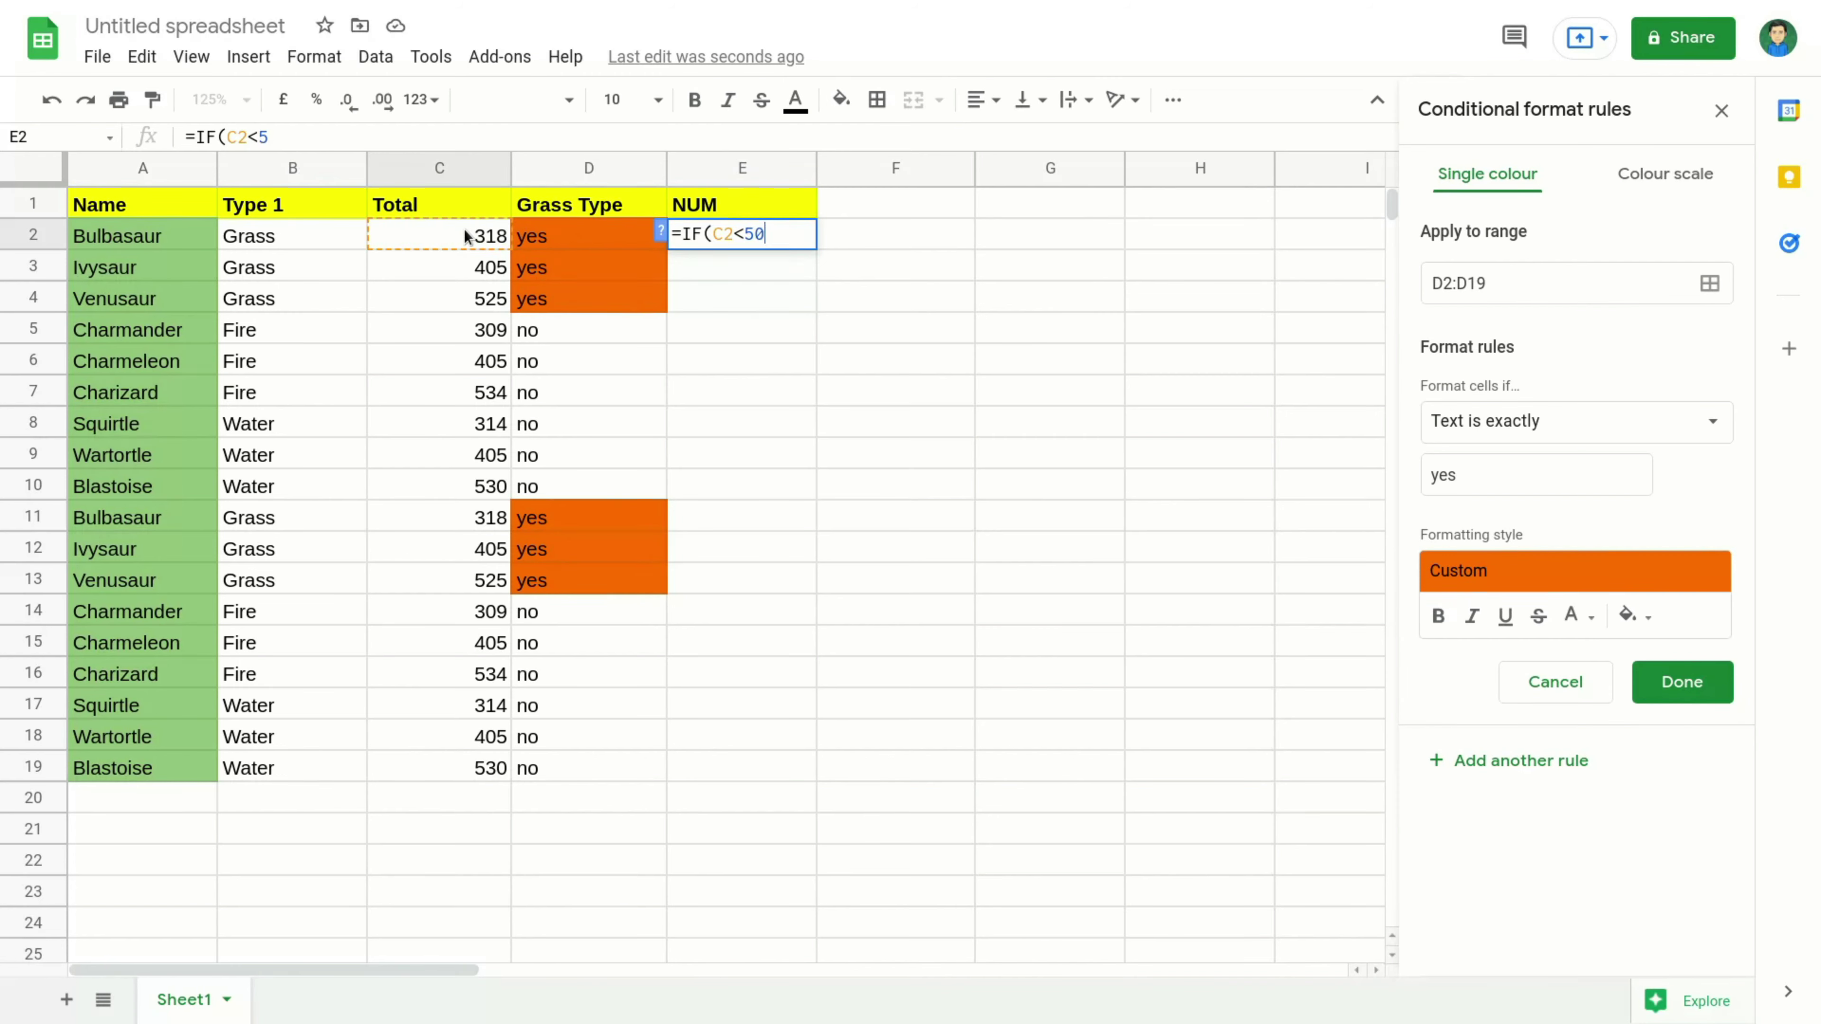
pyautogui.write('0,')
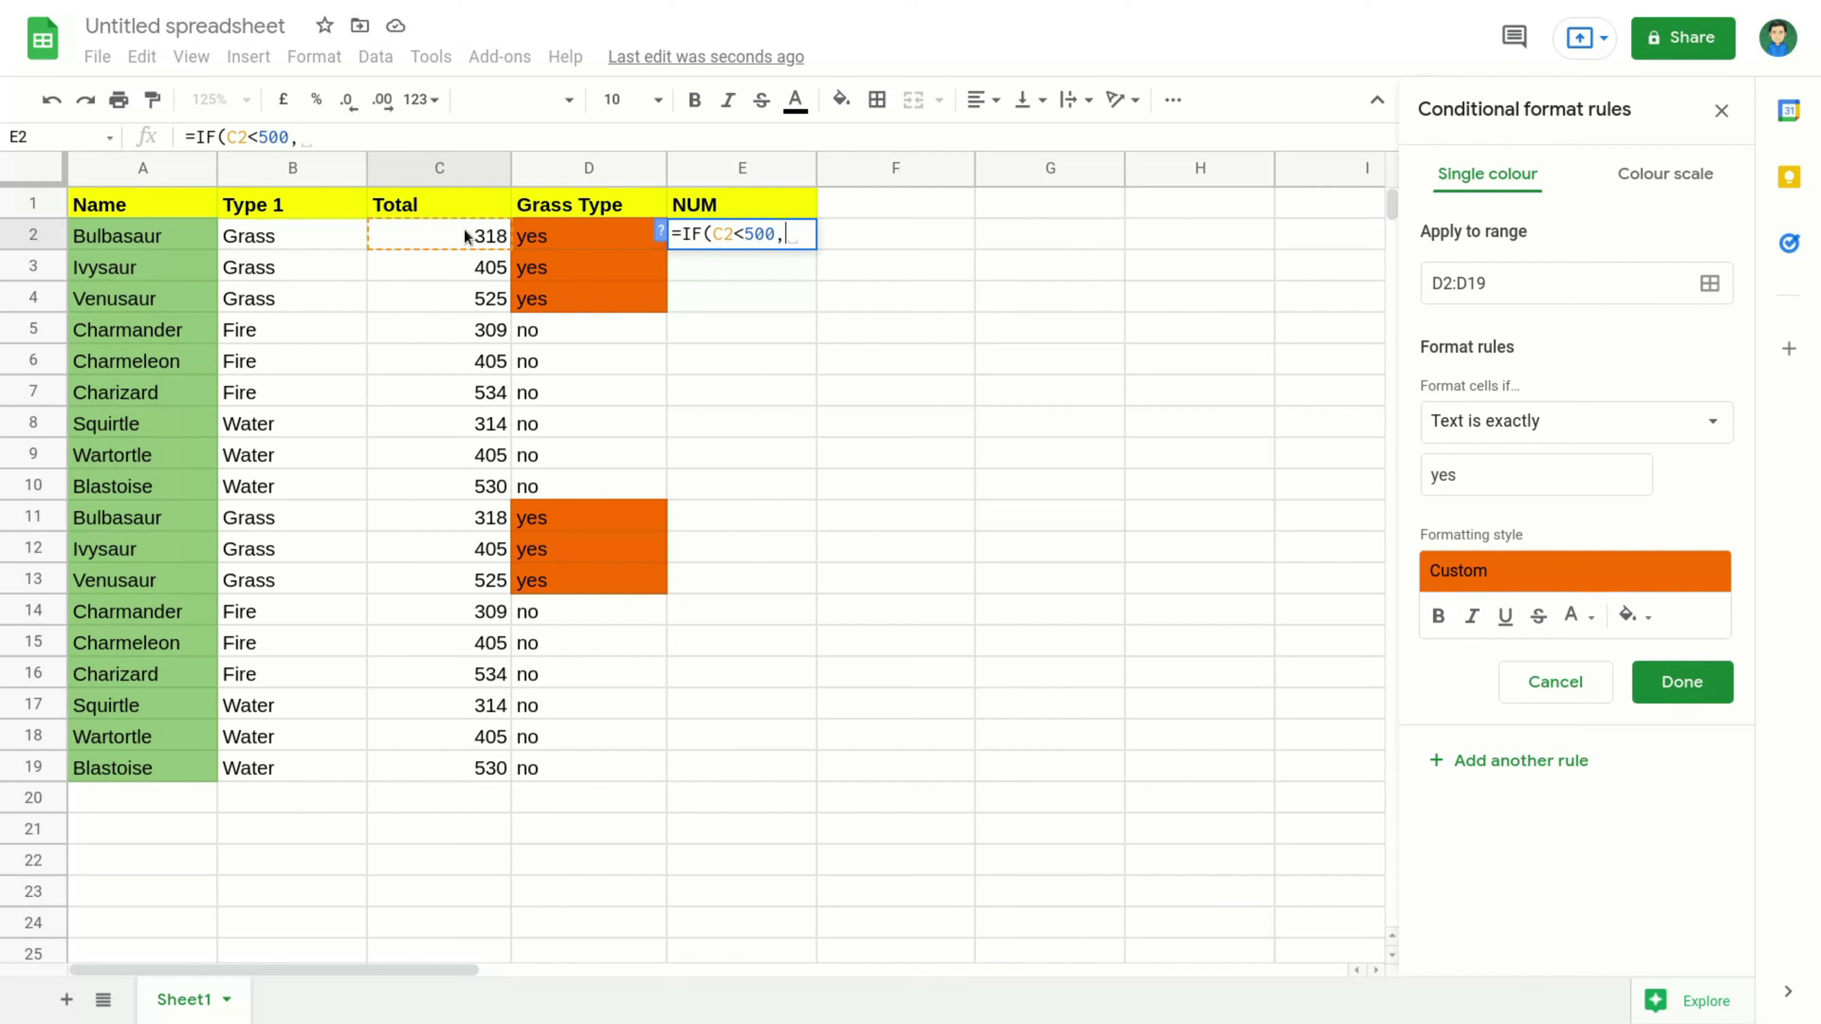
pyautogui.write('""')
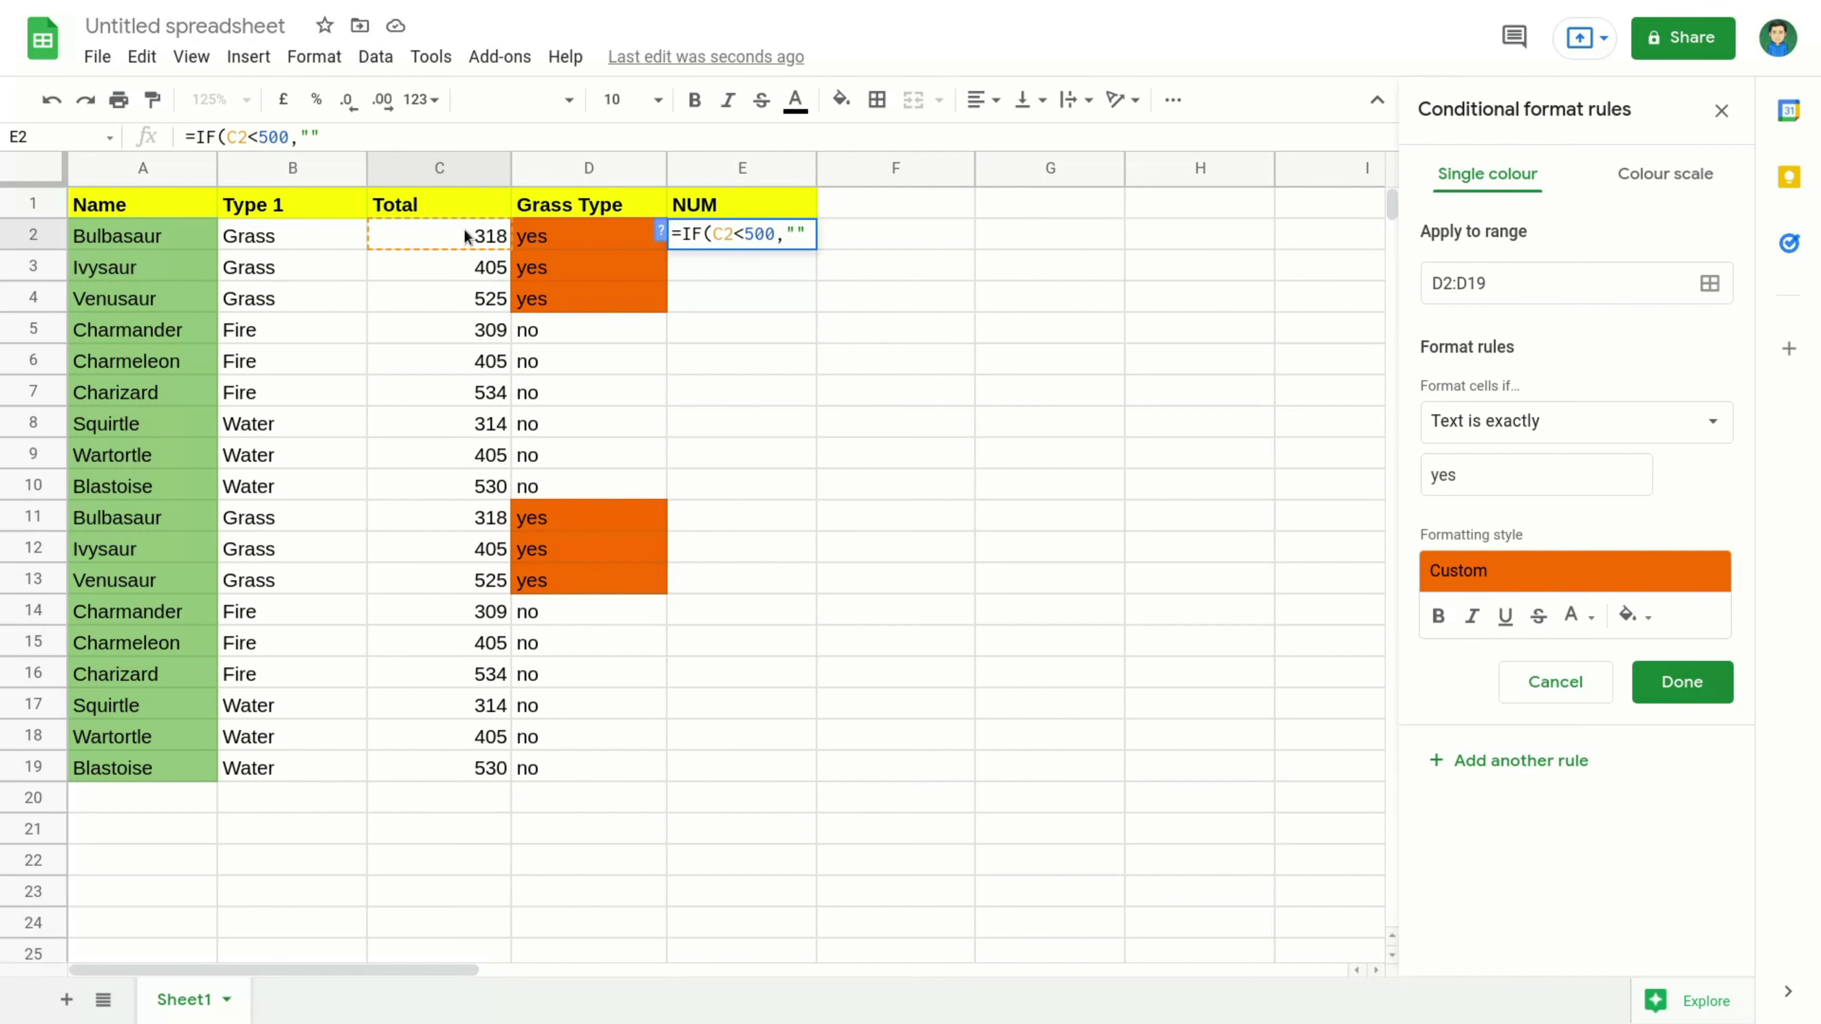
pyautogui.write('HAN')
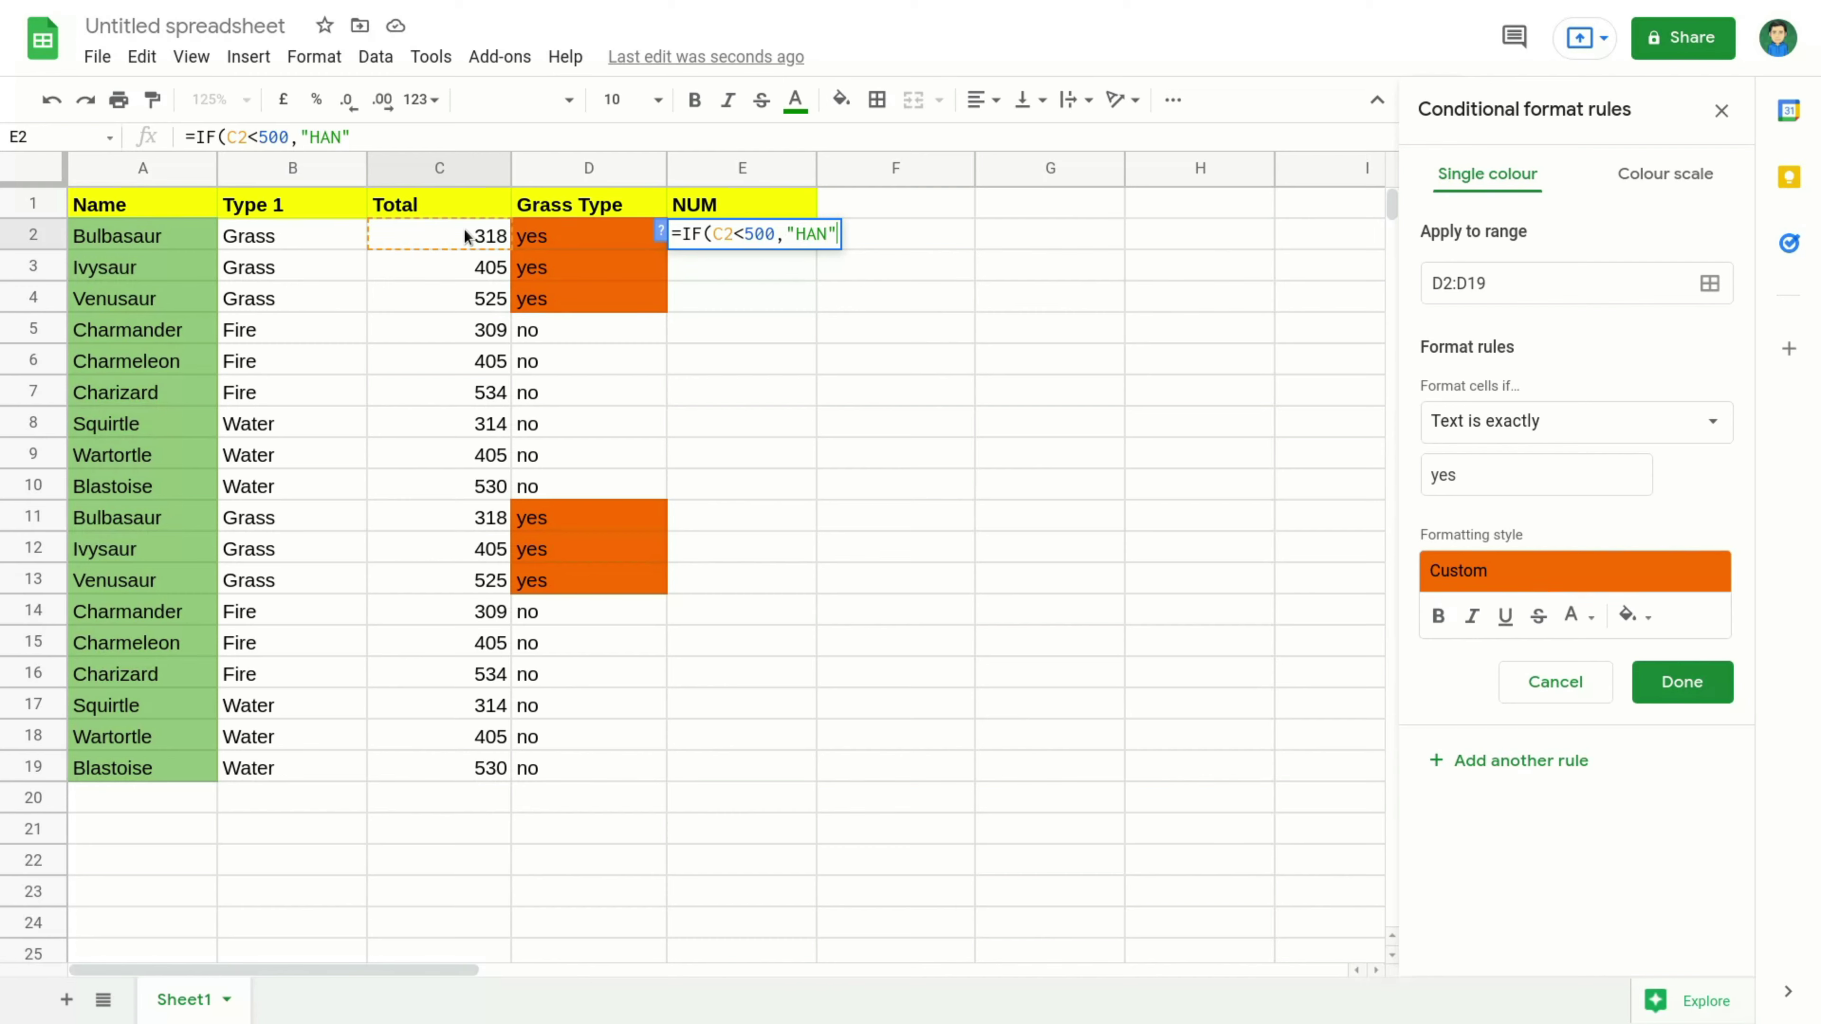
pyautogui.write(',')
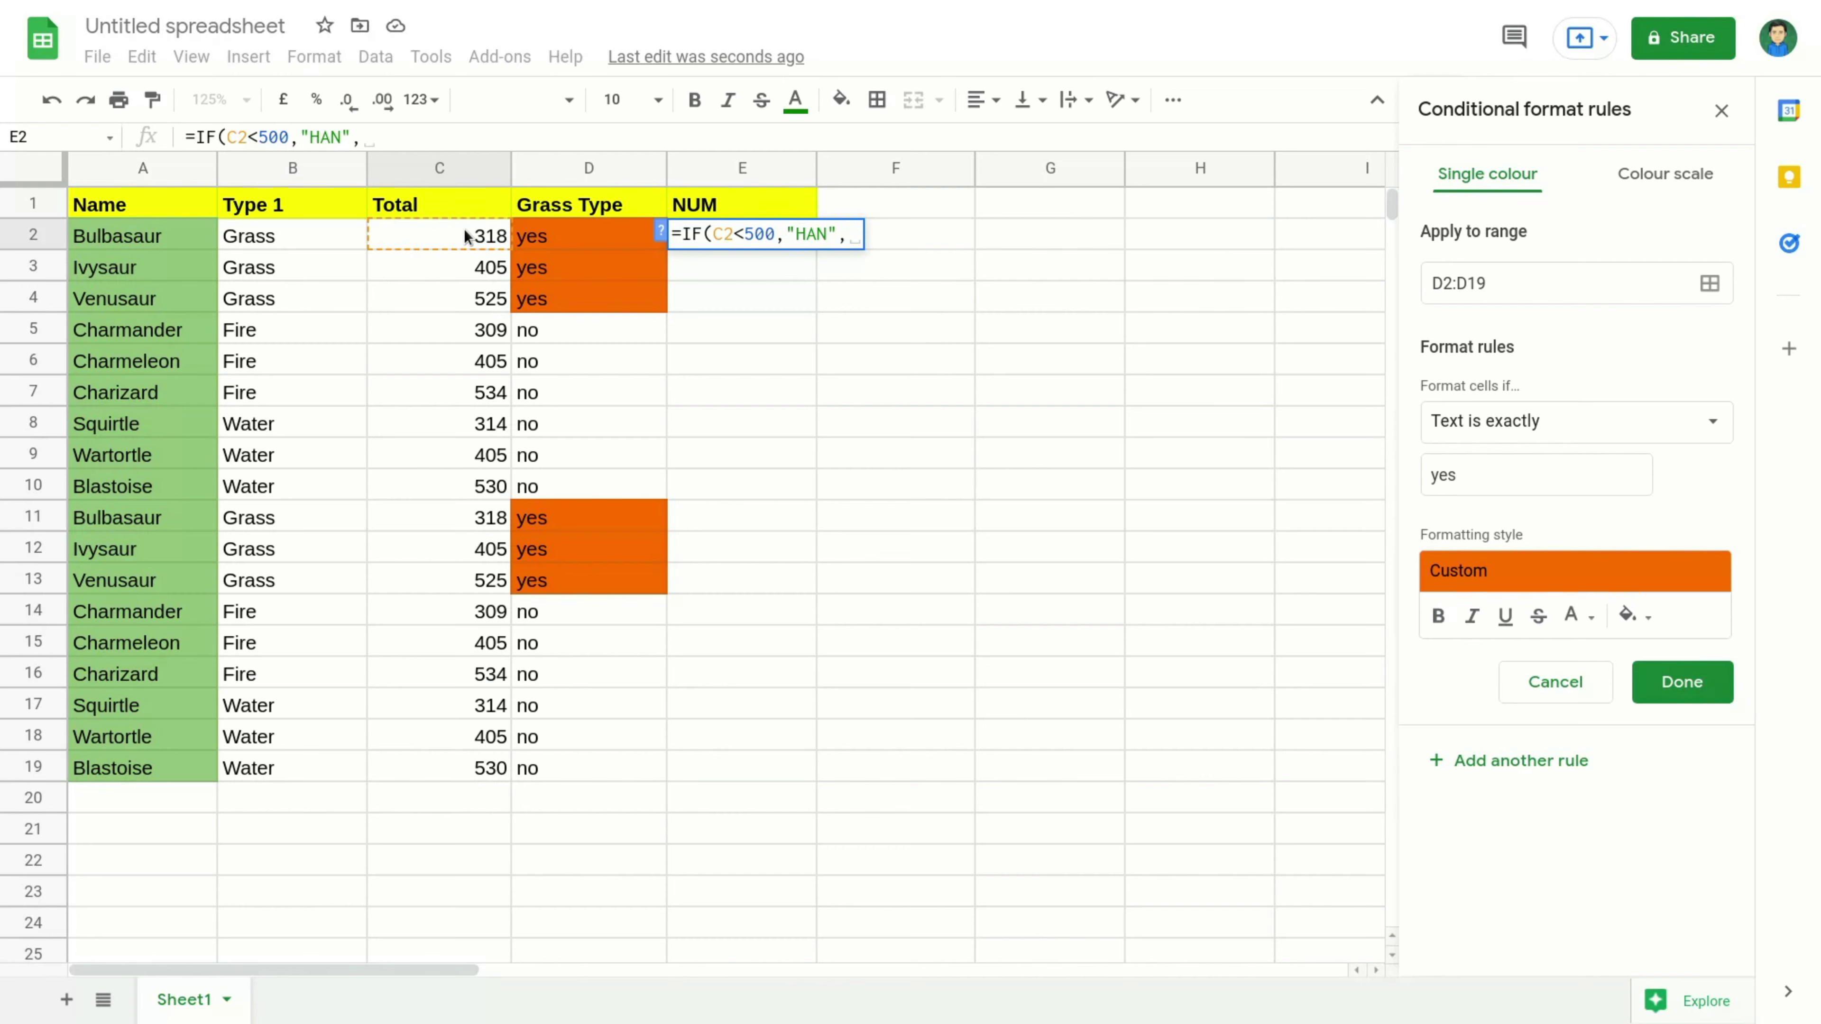
pyautogui.write('NA')
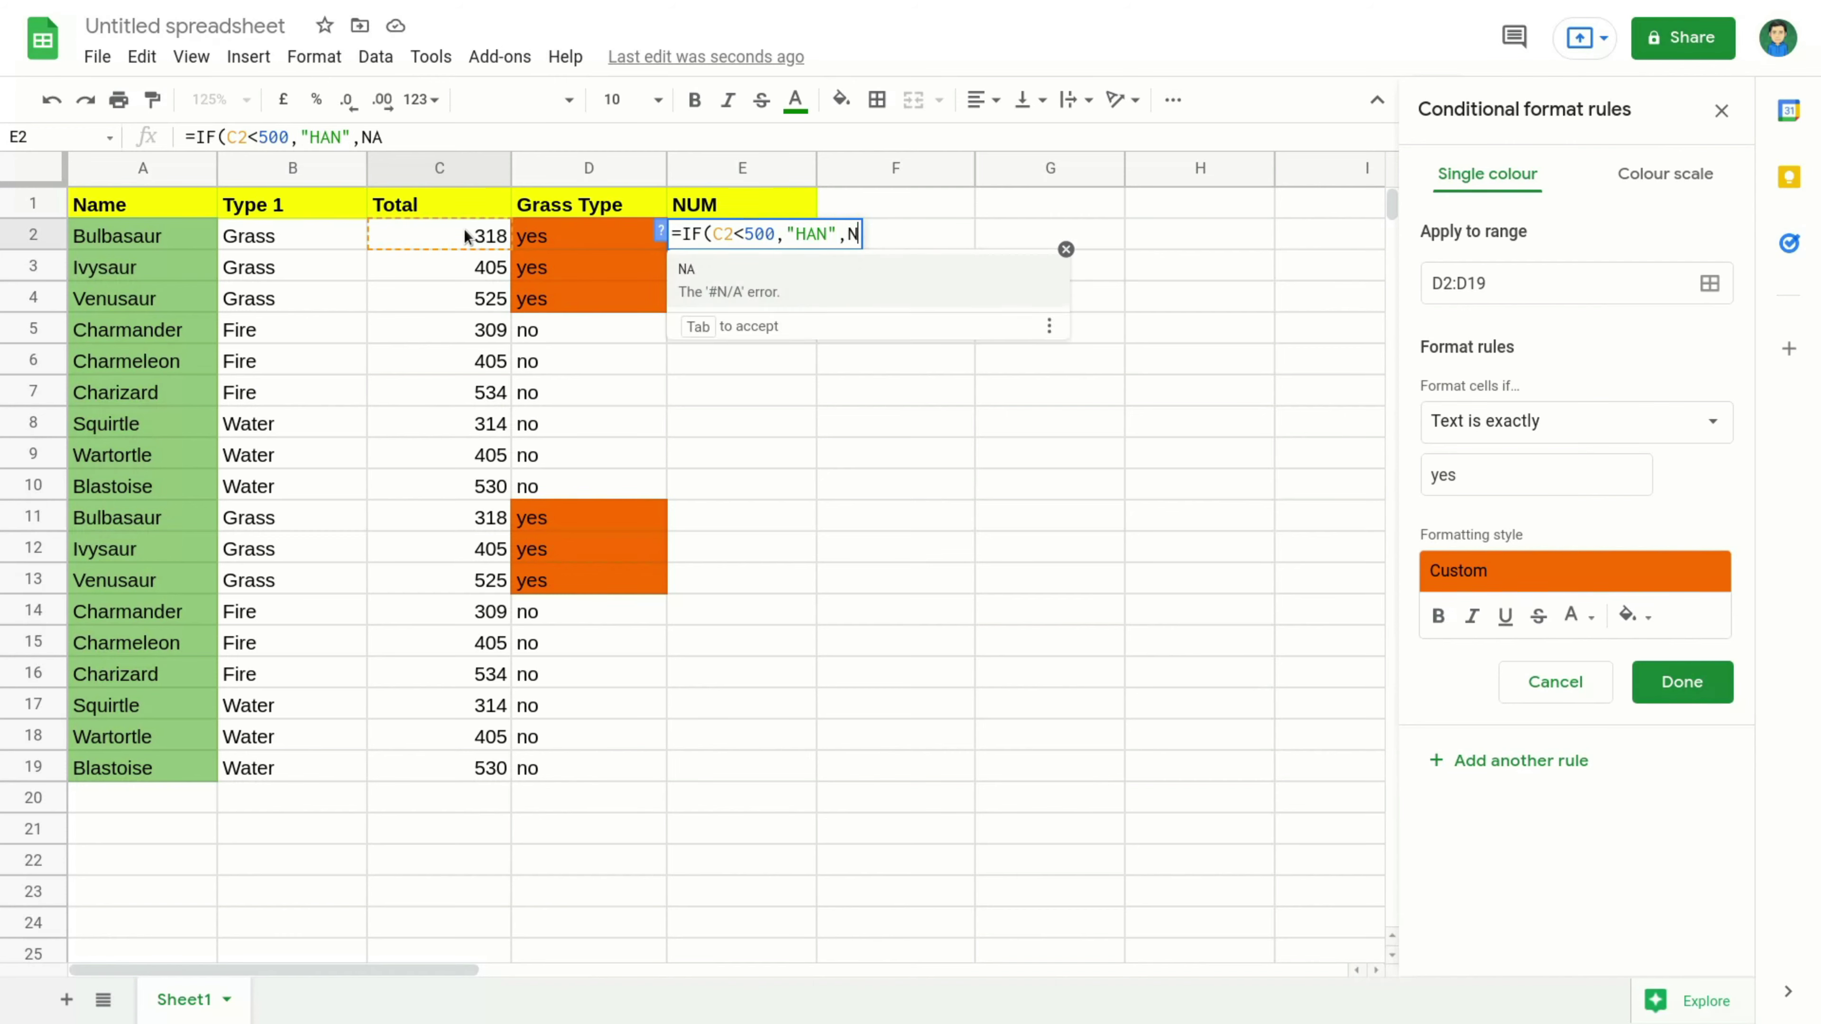
pyautogui.press('BackSpace')
pyautogui.write('"')
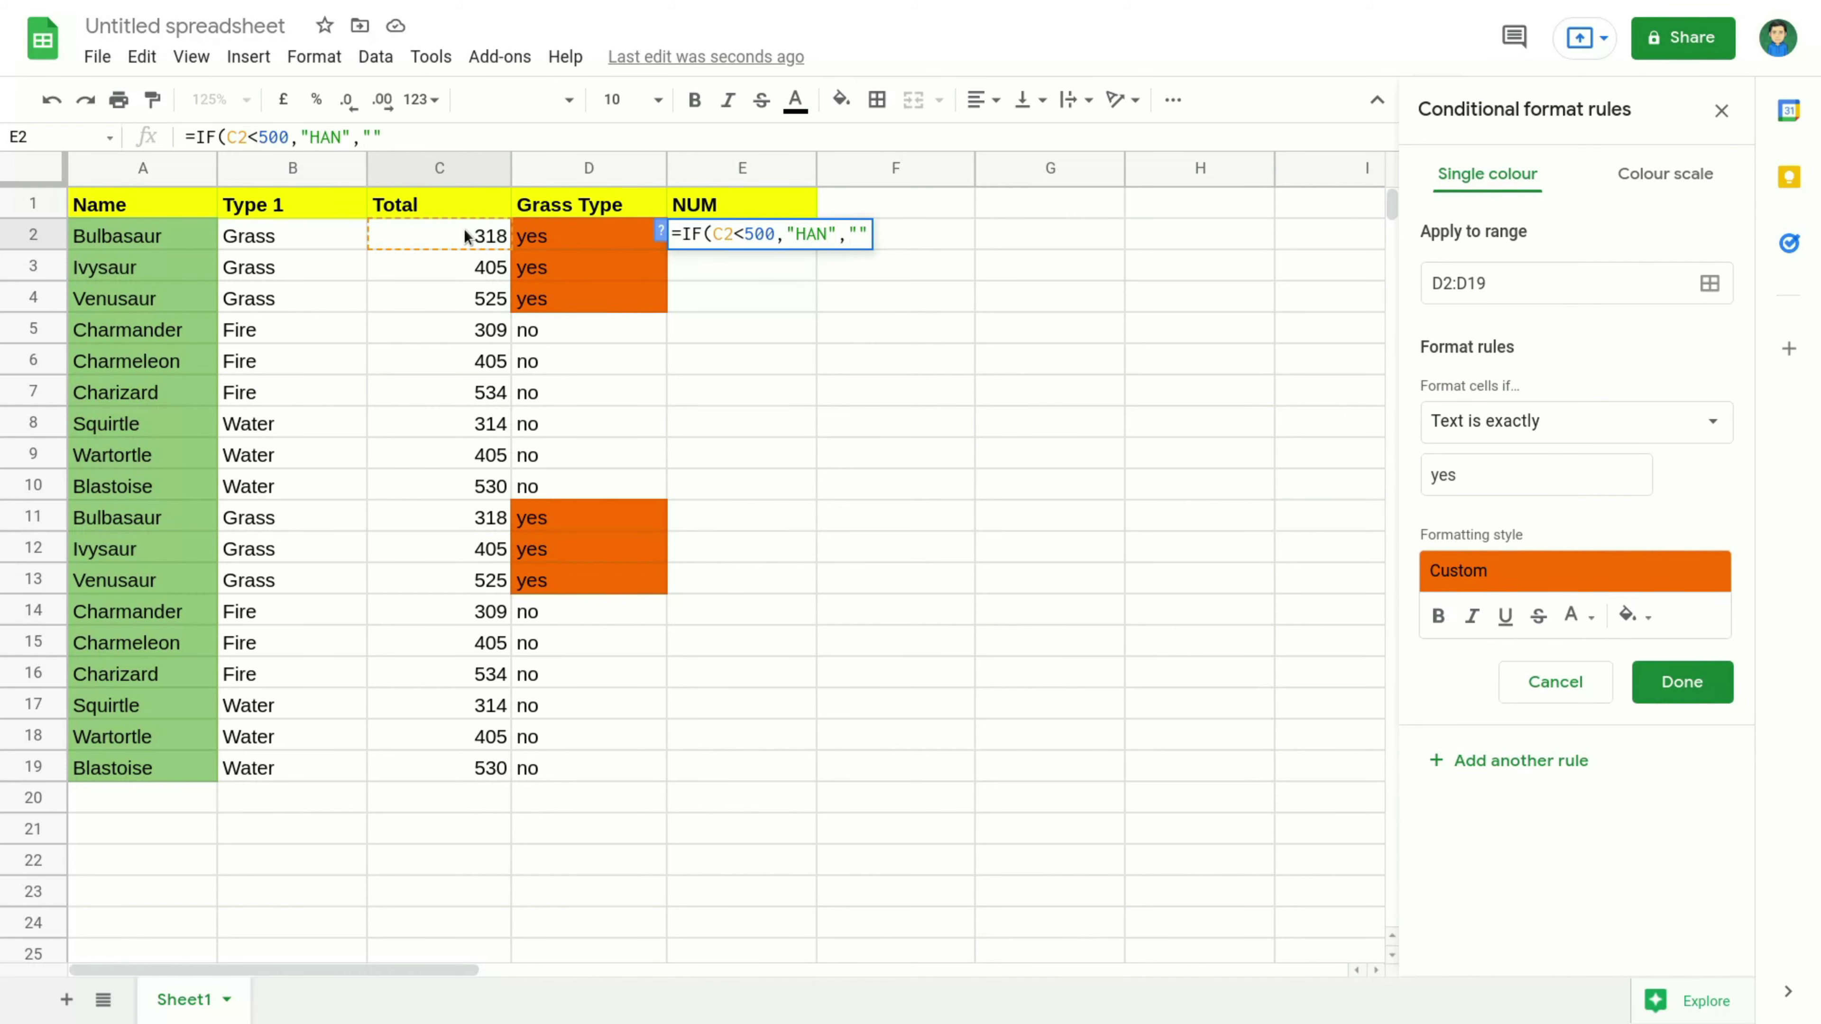
pyautogui.write('NA"')
pyautogui.write(')')
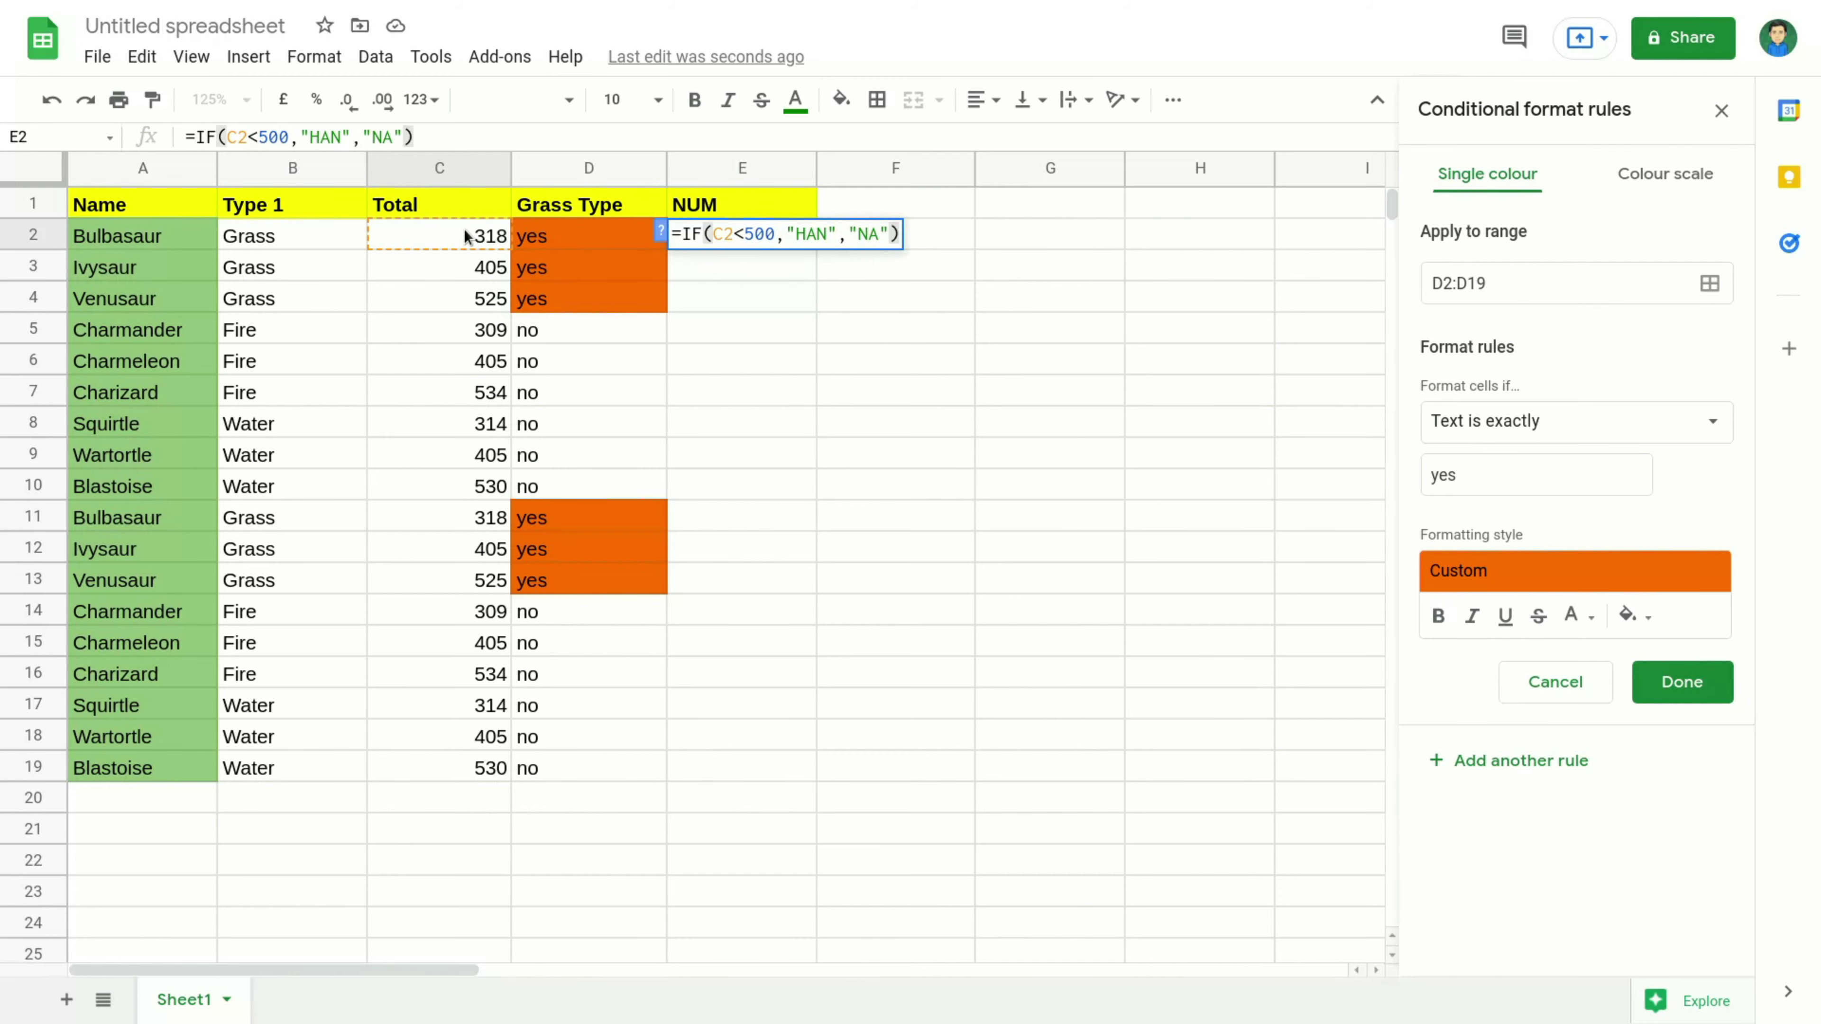
pyautogui.press('Return')
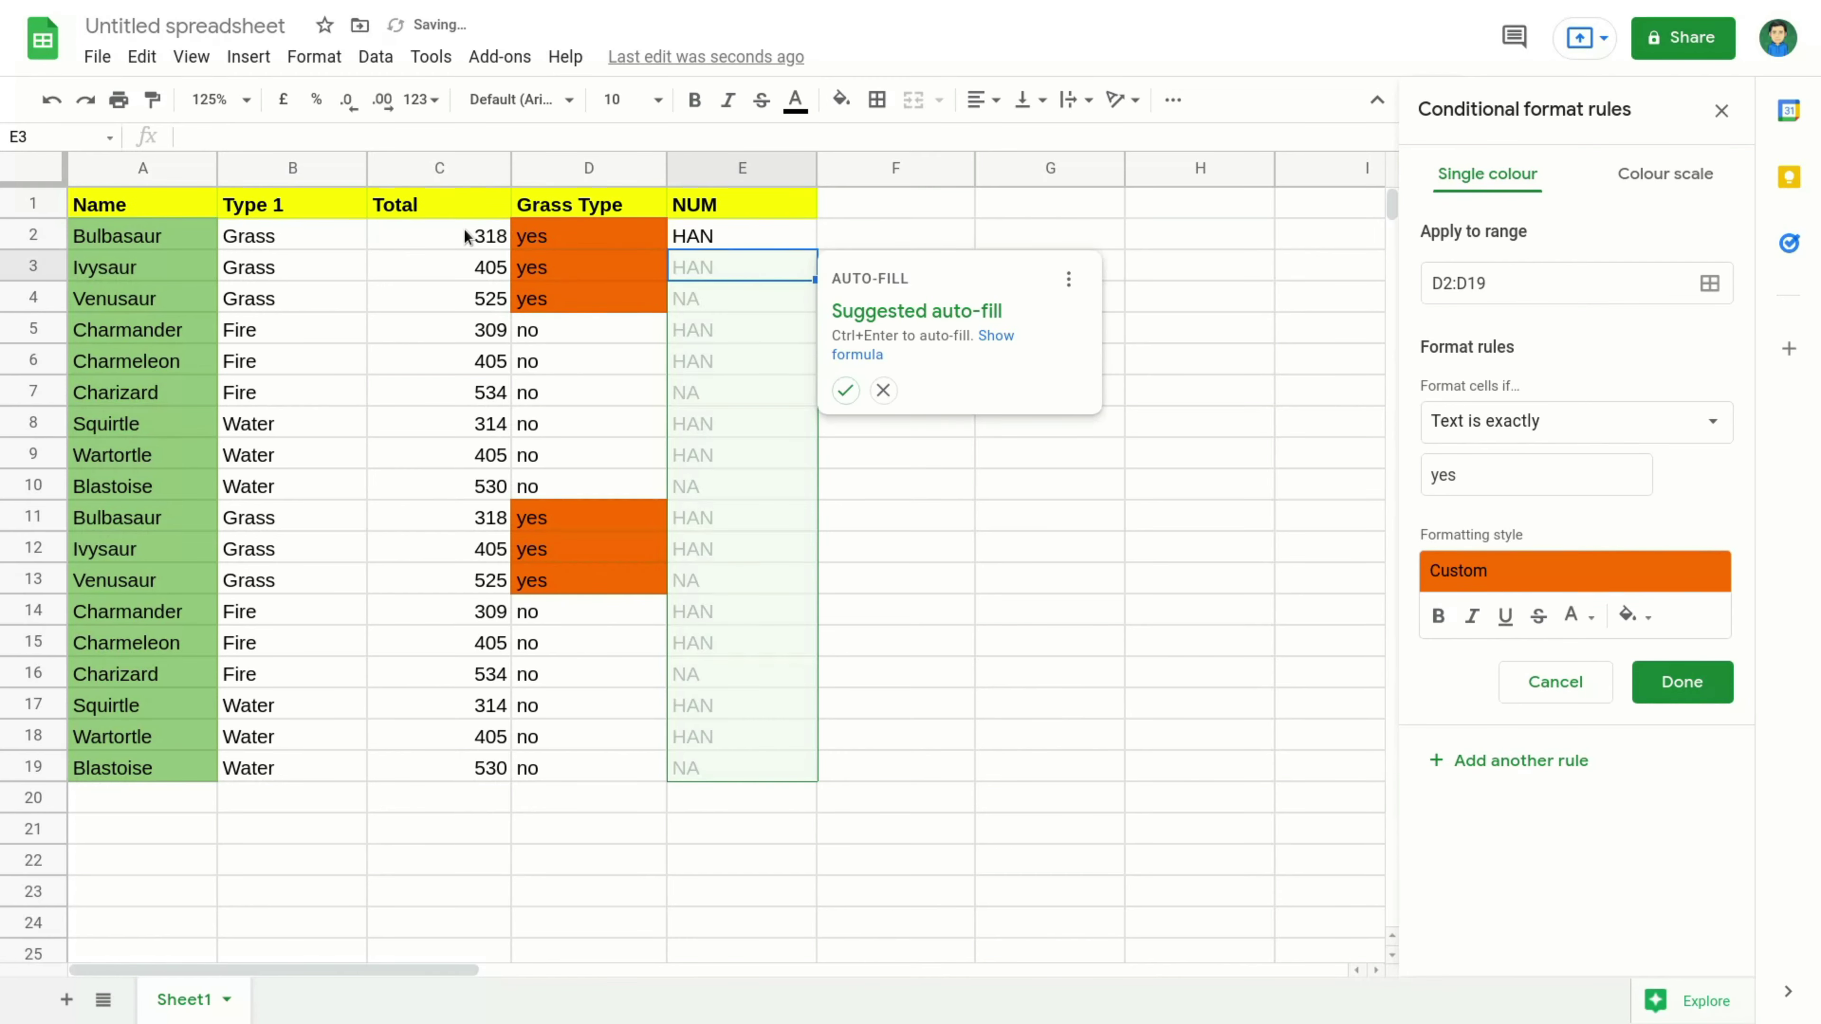
pyautogui.click(845, 391)
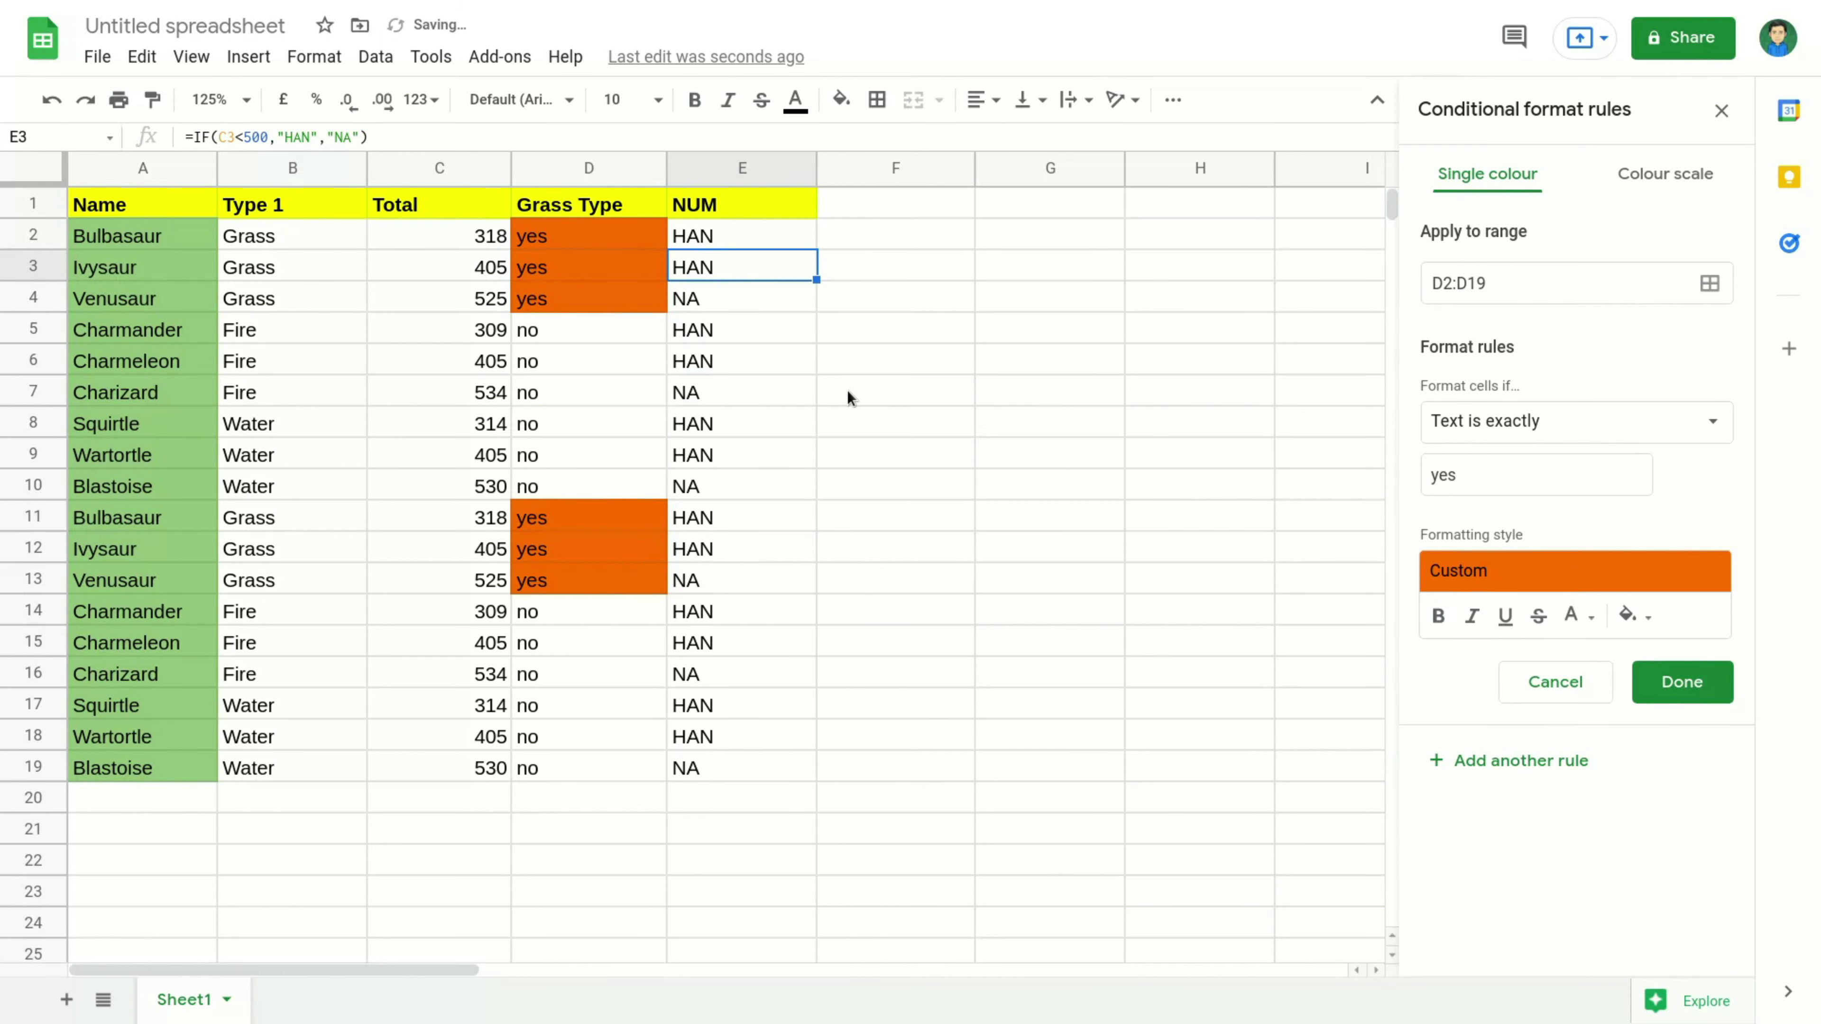
pyautogui.click(717, 242)
pyautogui.click(720, 269)
pyautogui.doubleClick(715, 238)
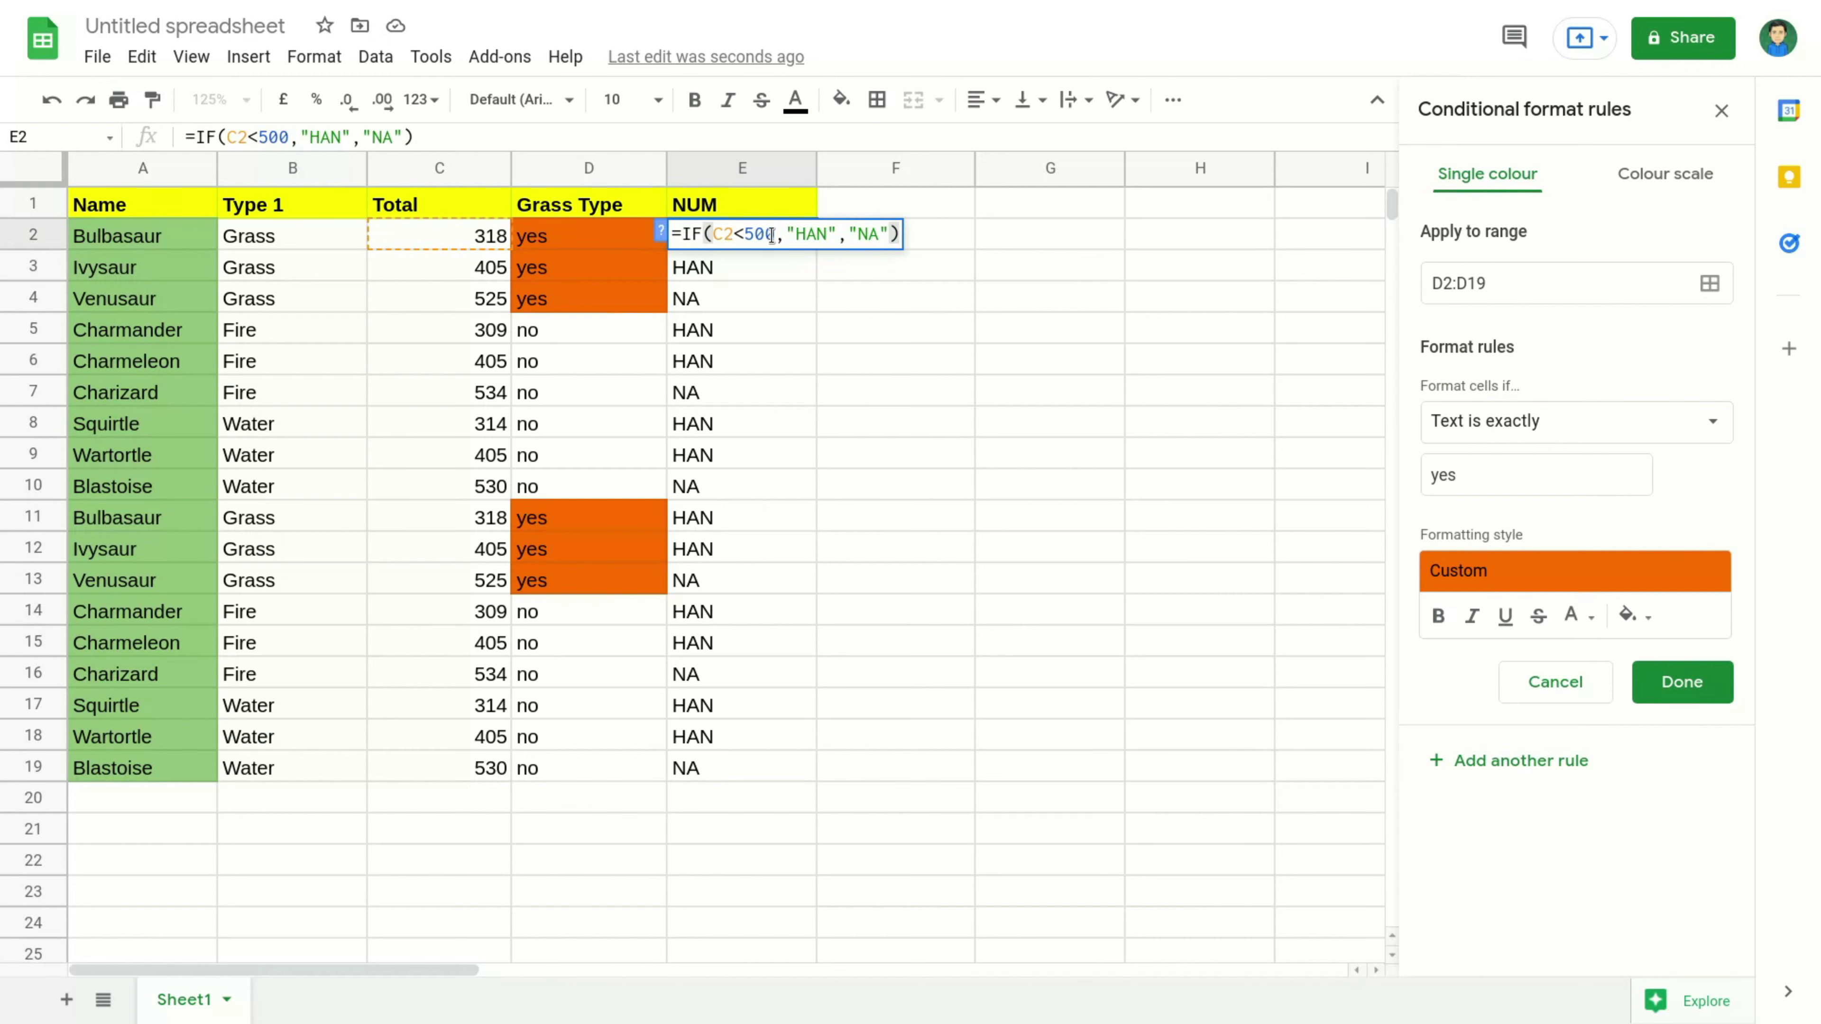
pyautogui.moveTo(774, 234); pyautogui.dragTo(723, 233)
pyautogui.click(431, 238)
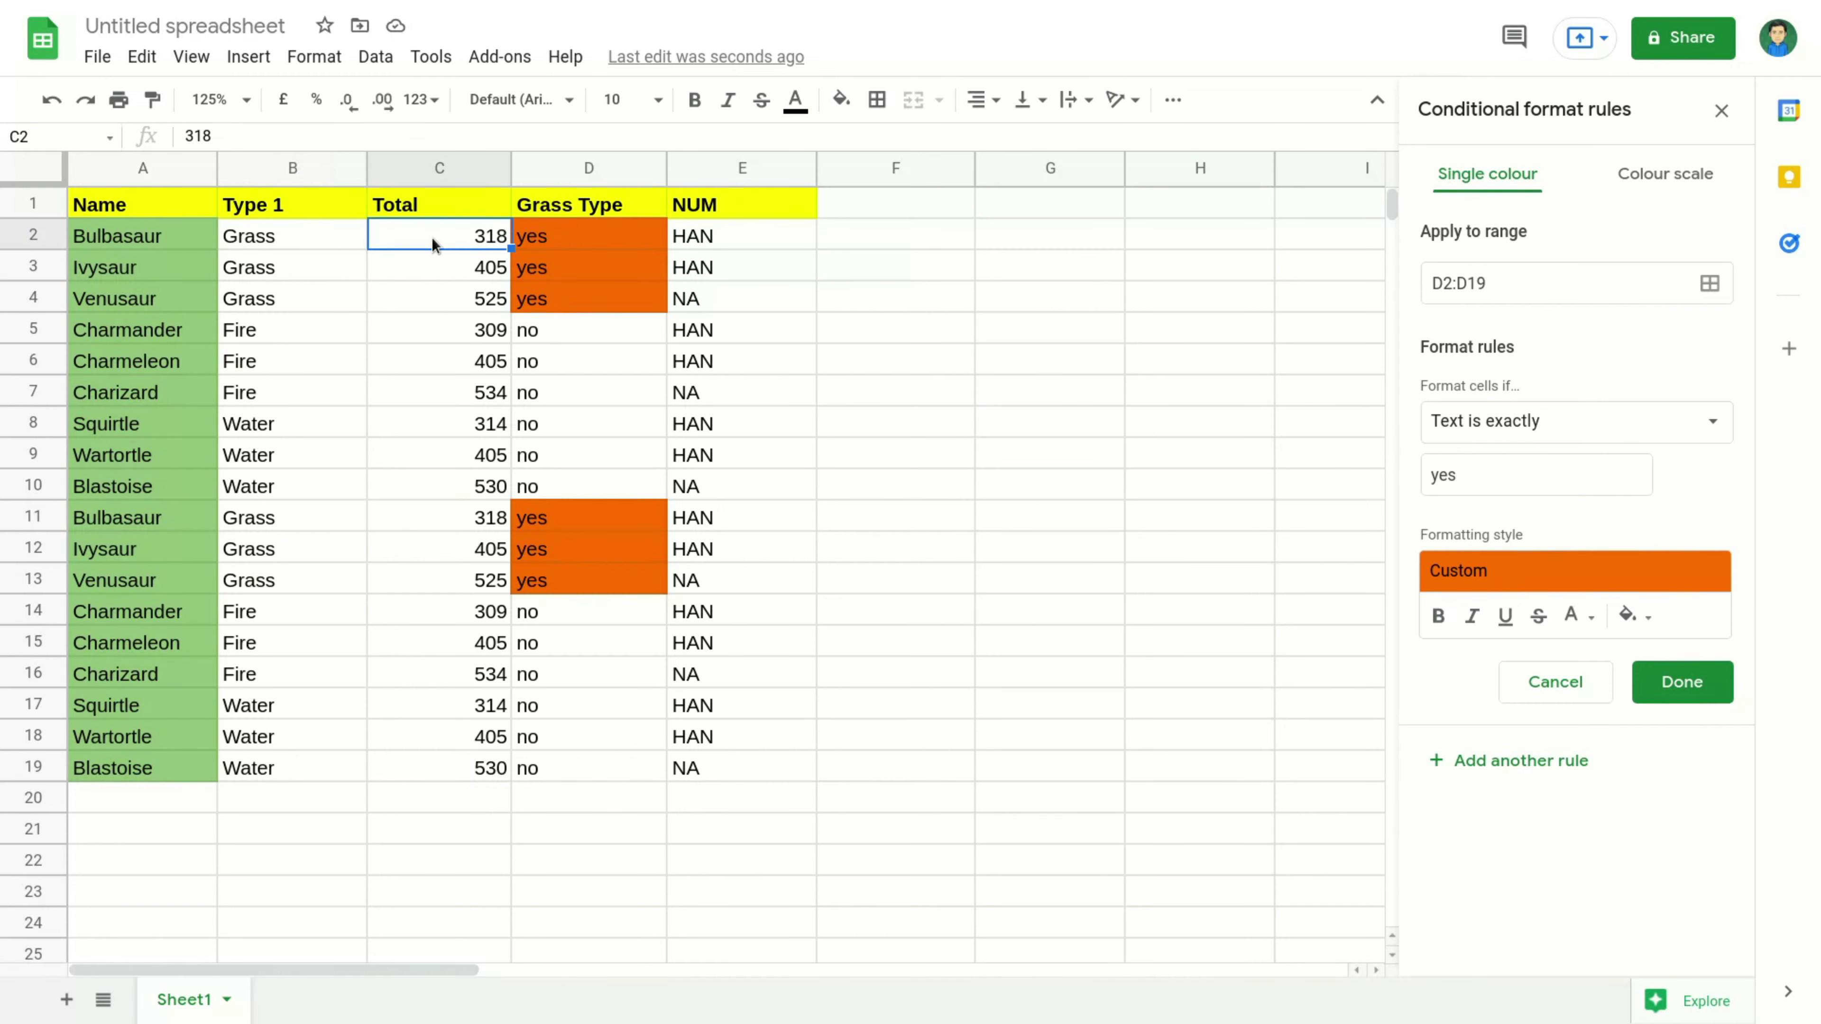
pyautogui.click(439, 270)
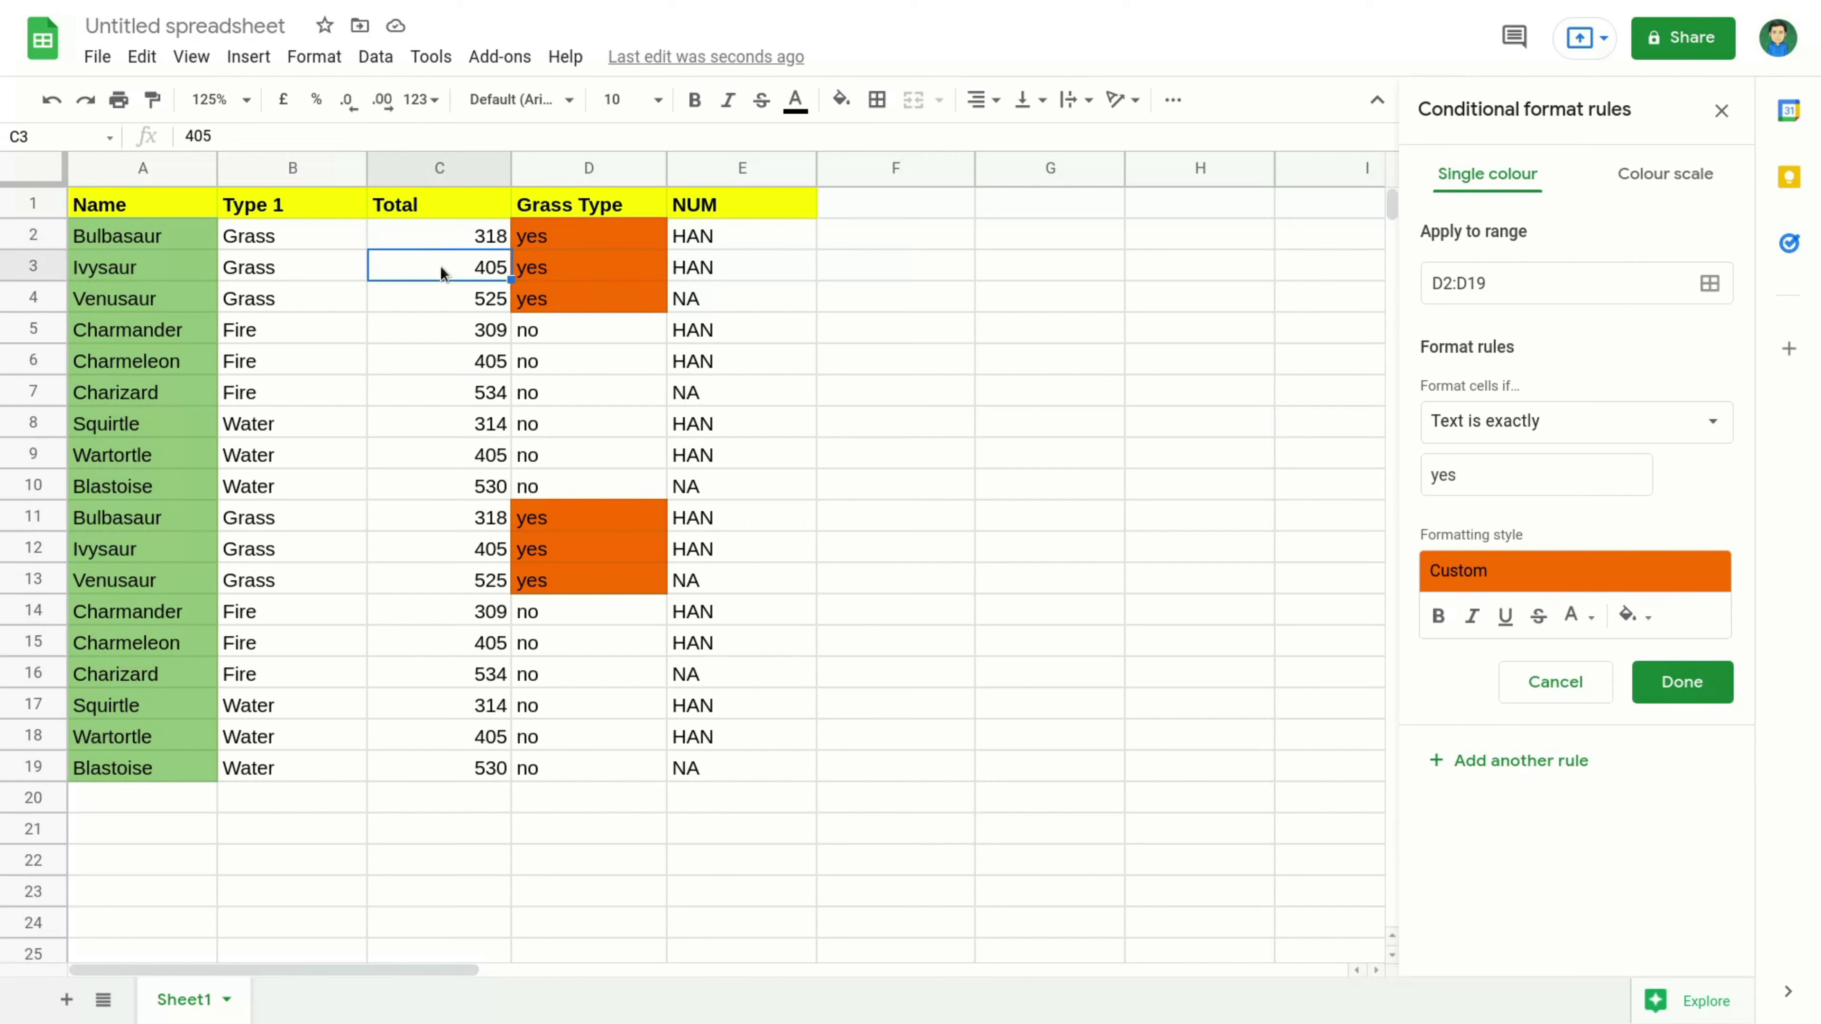
pyautogui.click(468, 305)
pyautogui.click(704, 300)
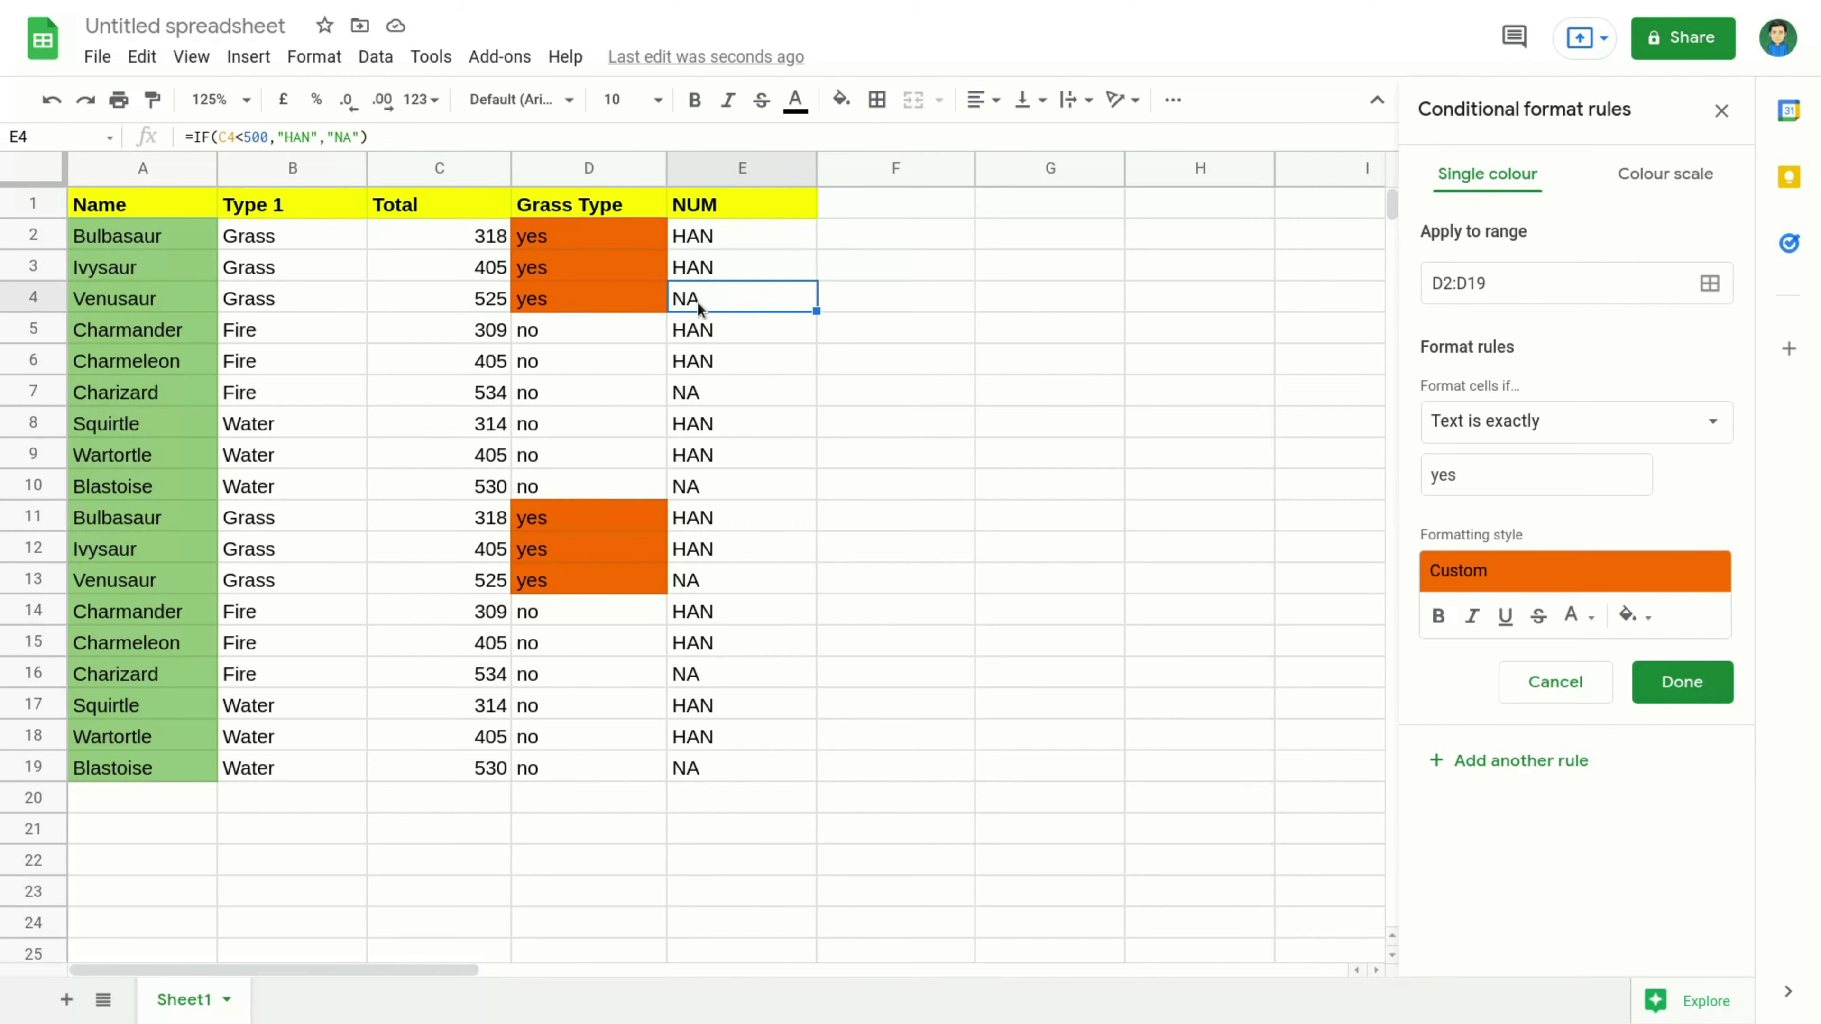
pyautogui.doubleClick(704, 301)
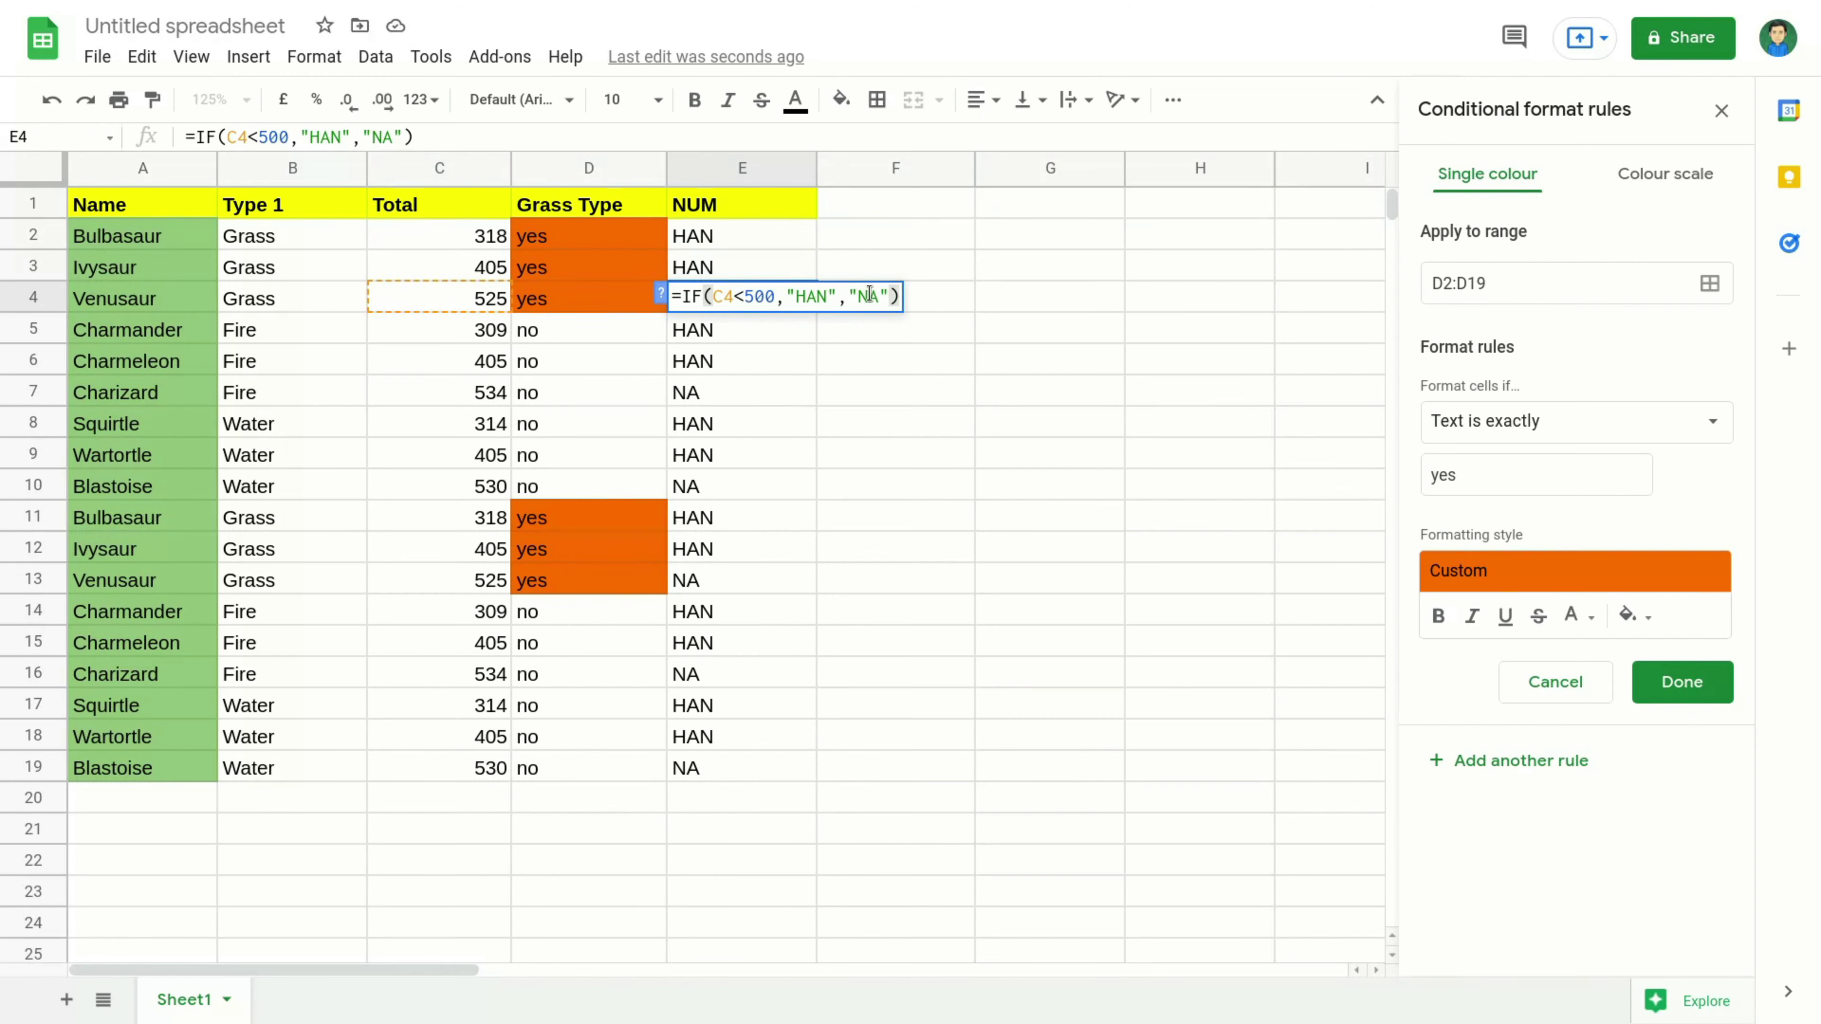
pyautogui.moveTo(886, 297); pyautogui.dragTo(847, 297)
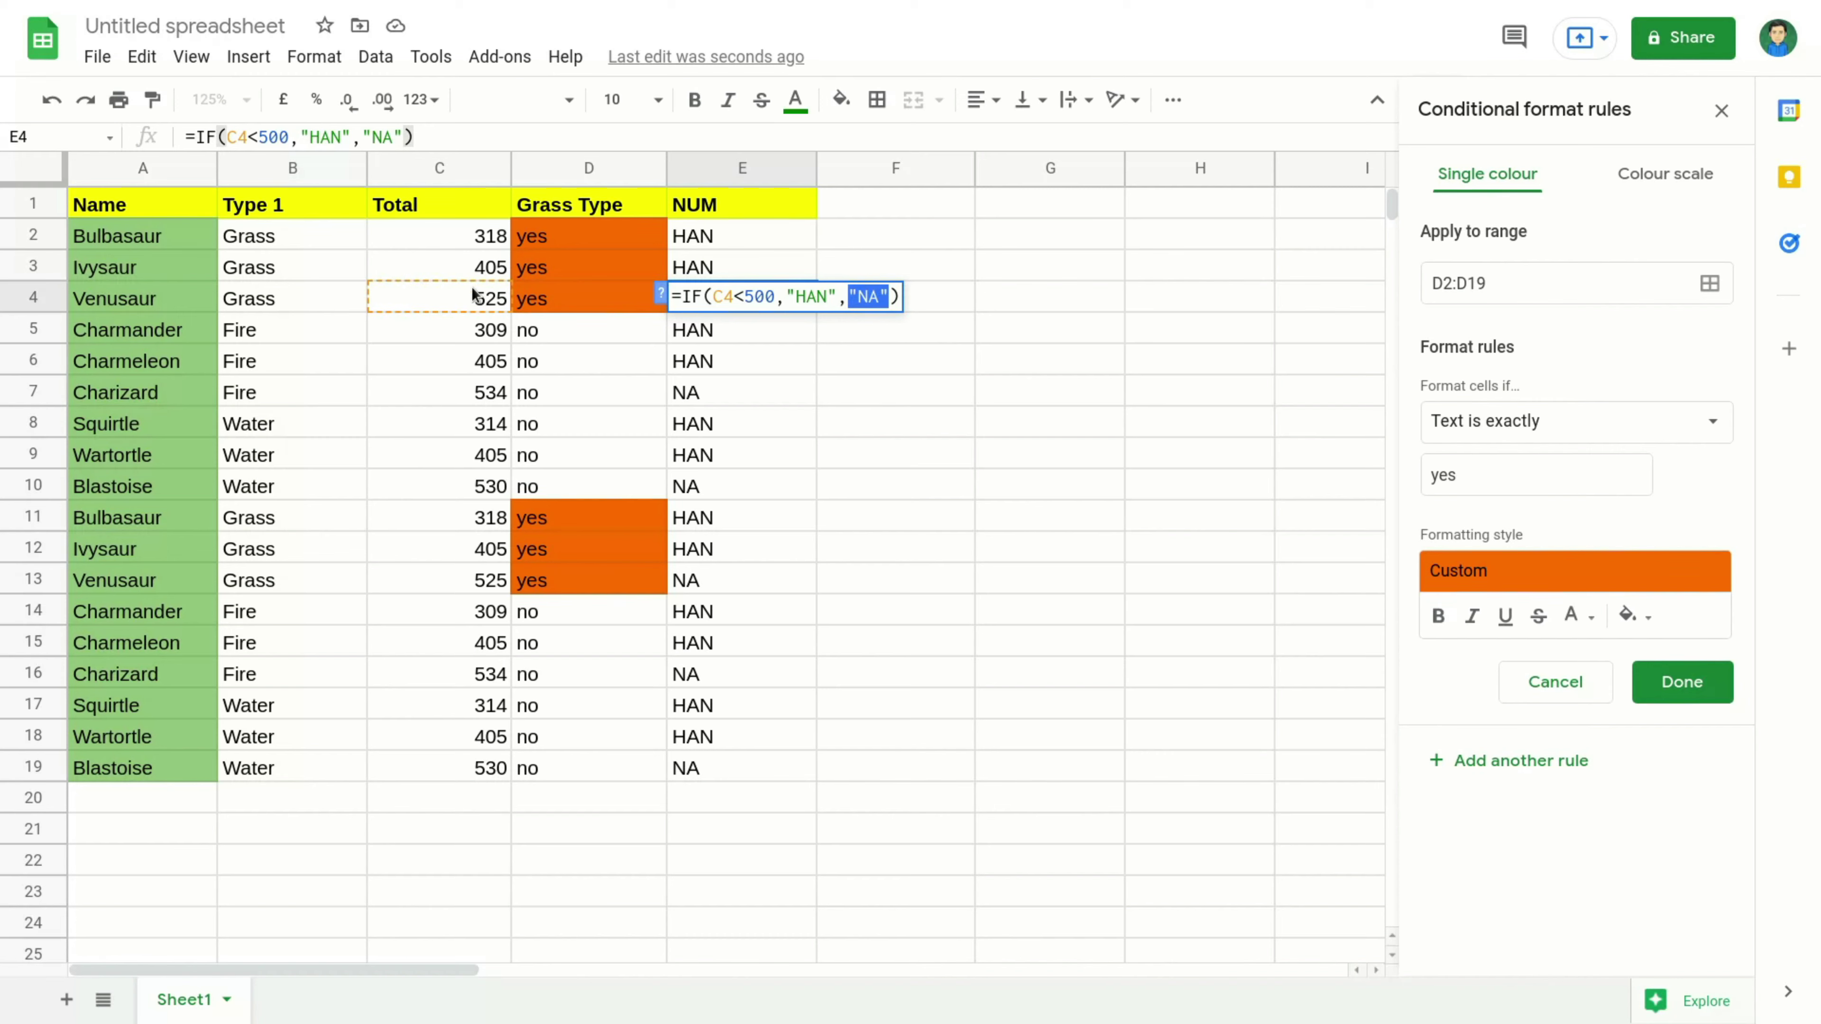
pyautogui.press('Return')
pyautogui.click(717, 359)
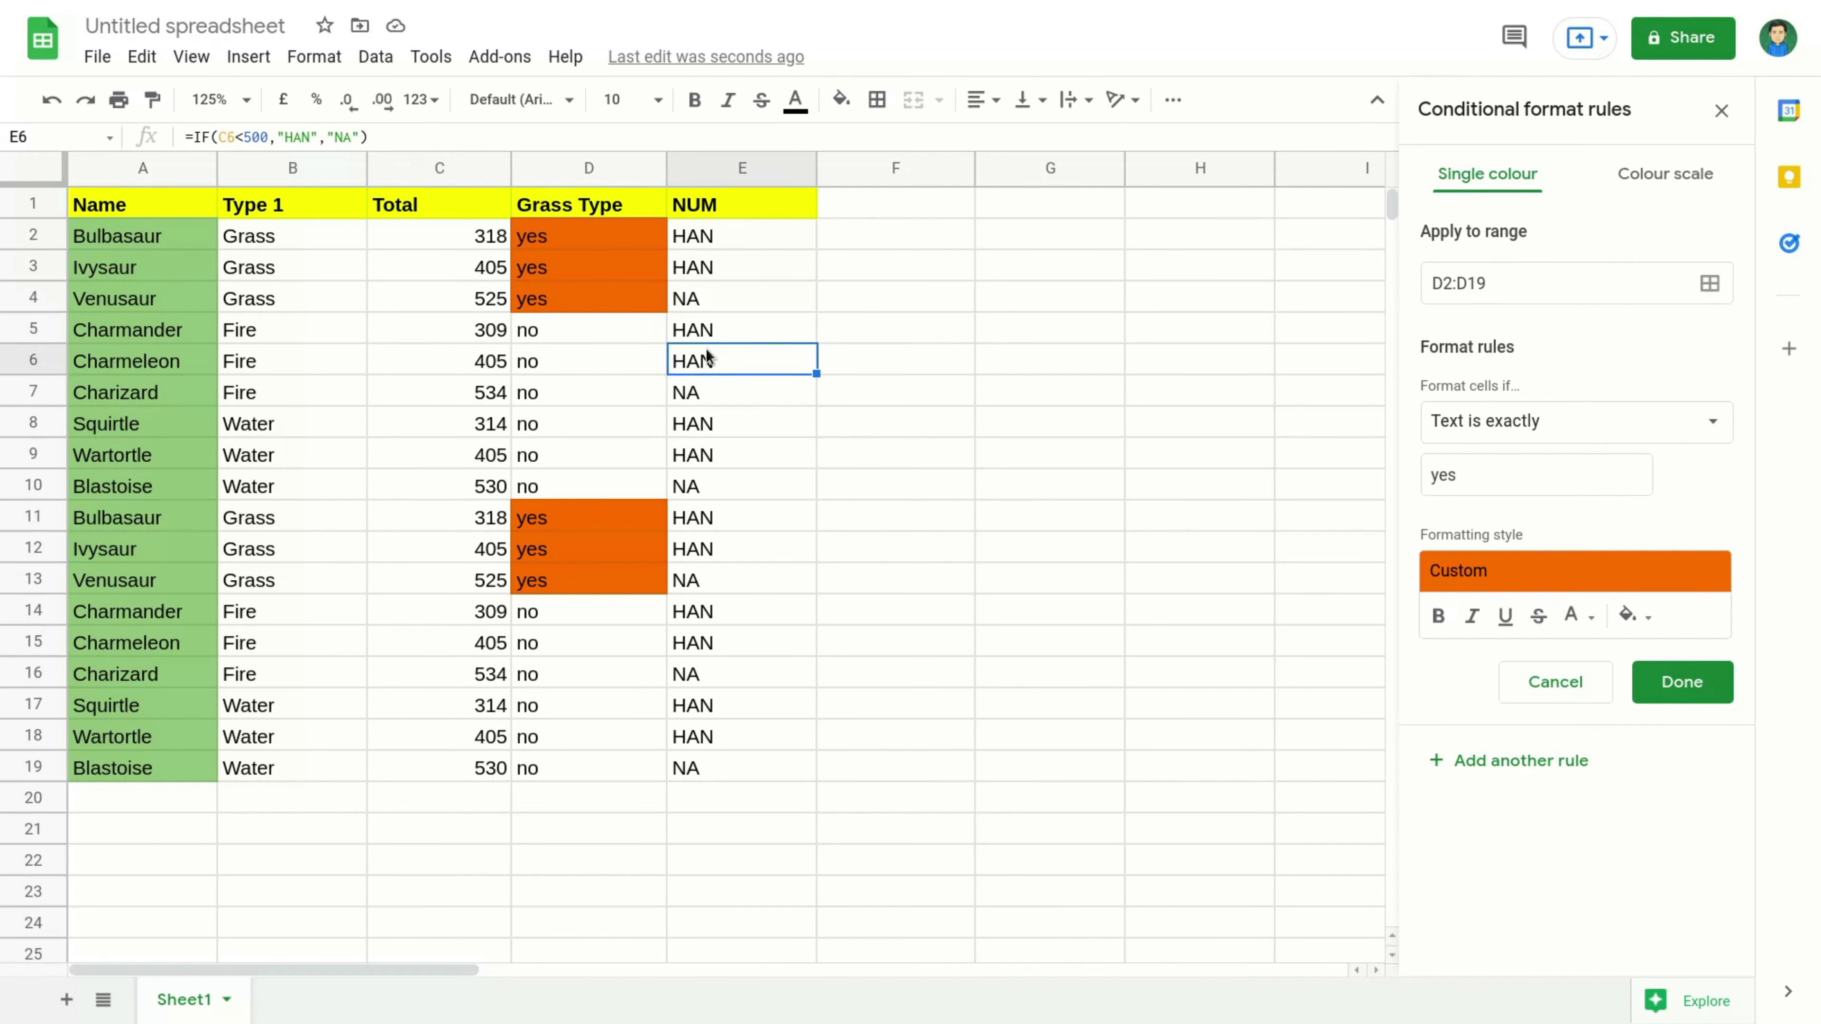
pyautogui.click(715, 399)
pyautogui.click(500, 392)
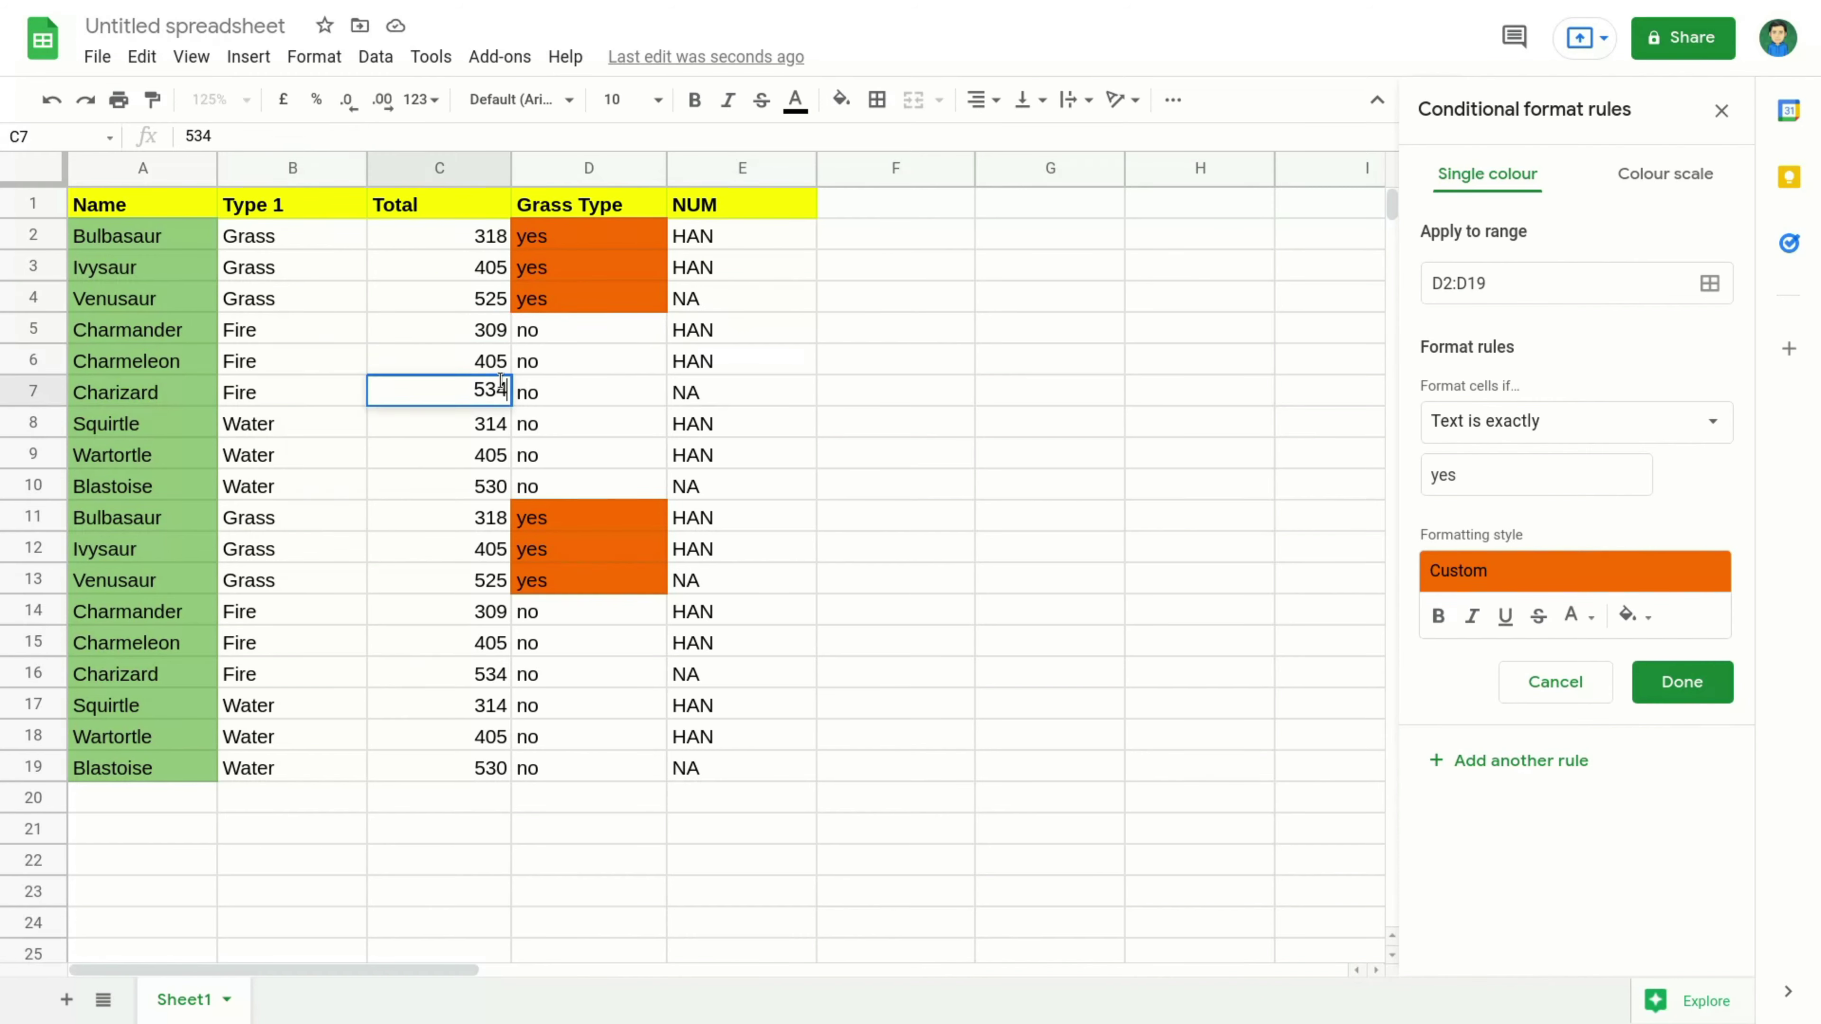
pyautogui.click(712, 399)
pyautogui.doubleClick(711, 396)
# Step: Select the NUM results E2:E19 and save the orange 'yes' rule
pyautogui.click(698, 217)
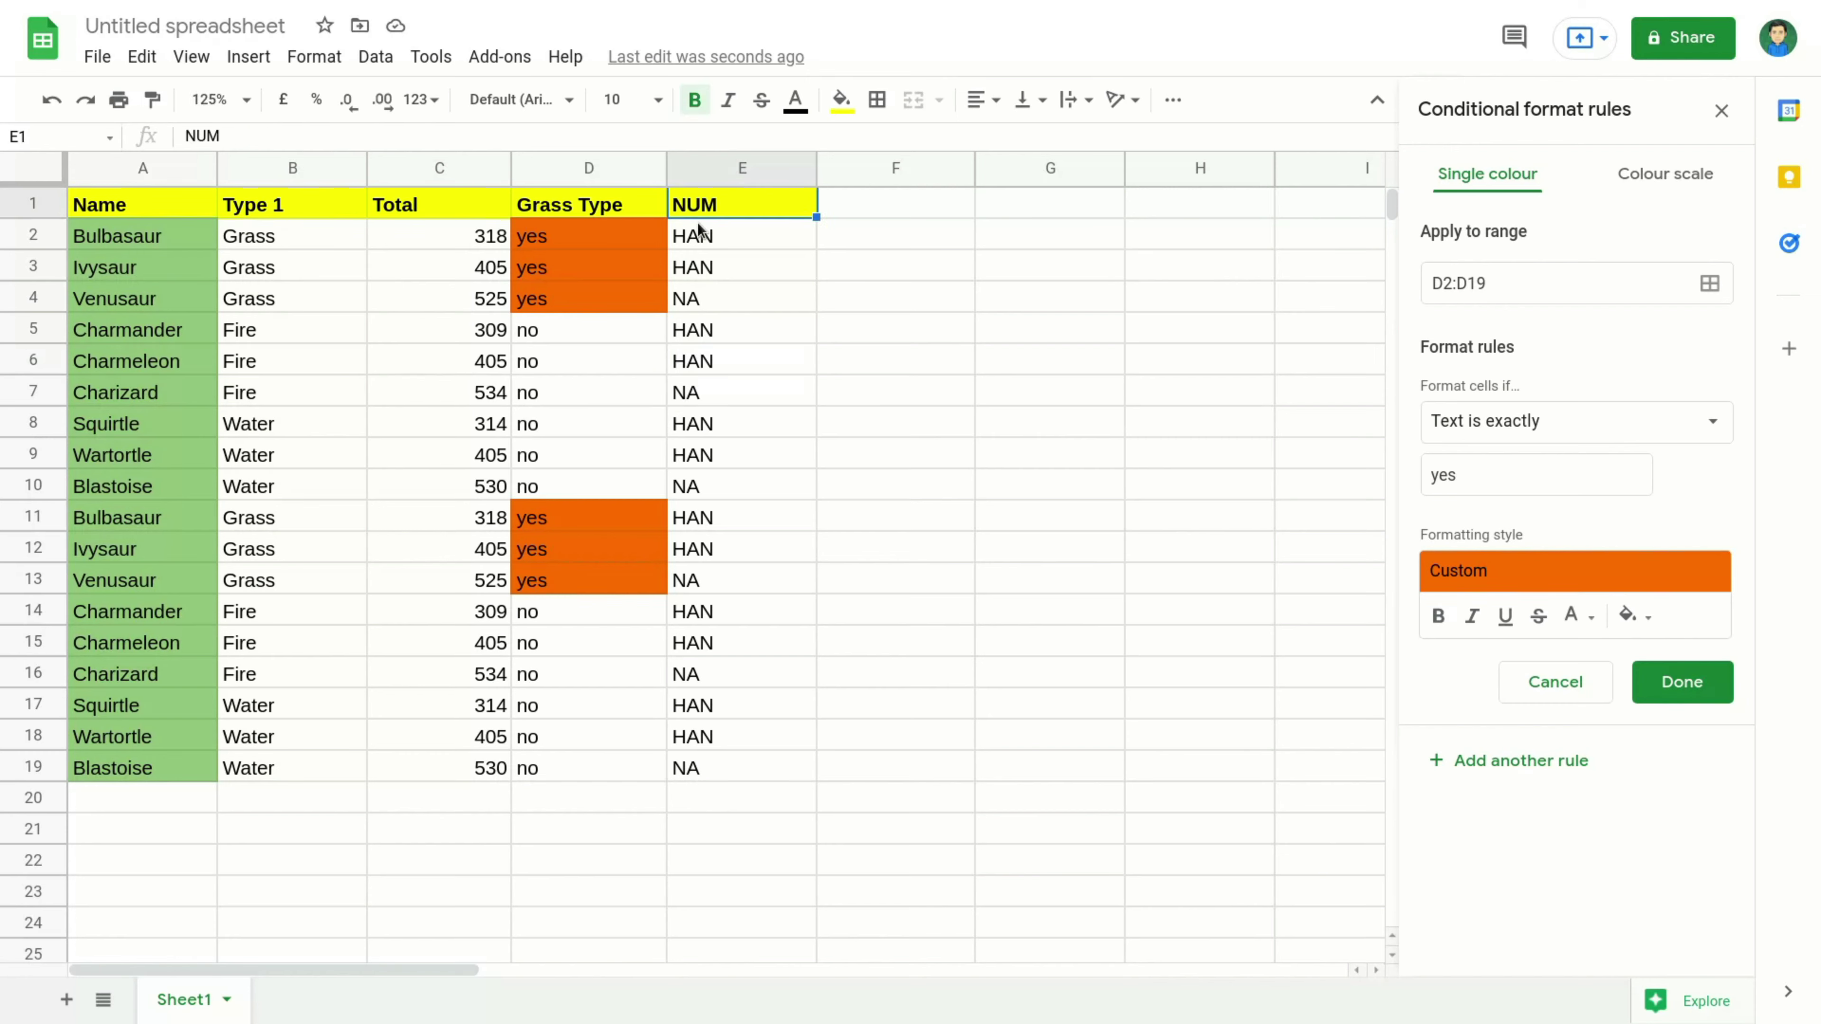
pyautogui.moveTo(697, 223); pyautogui.dragTo(776, 773)
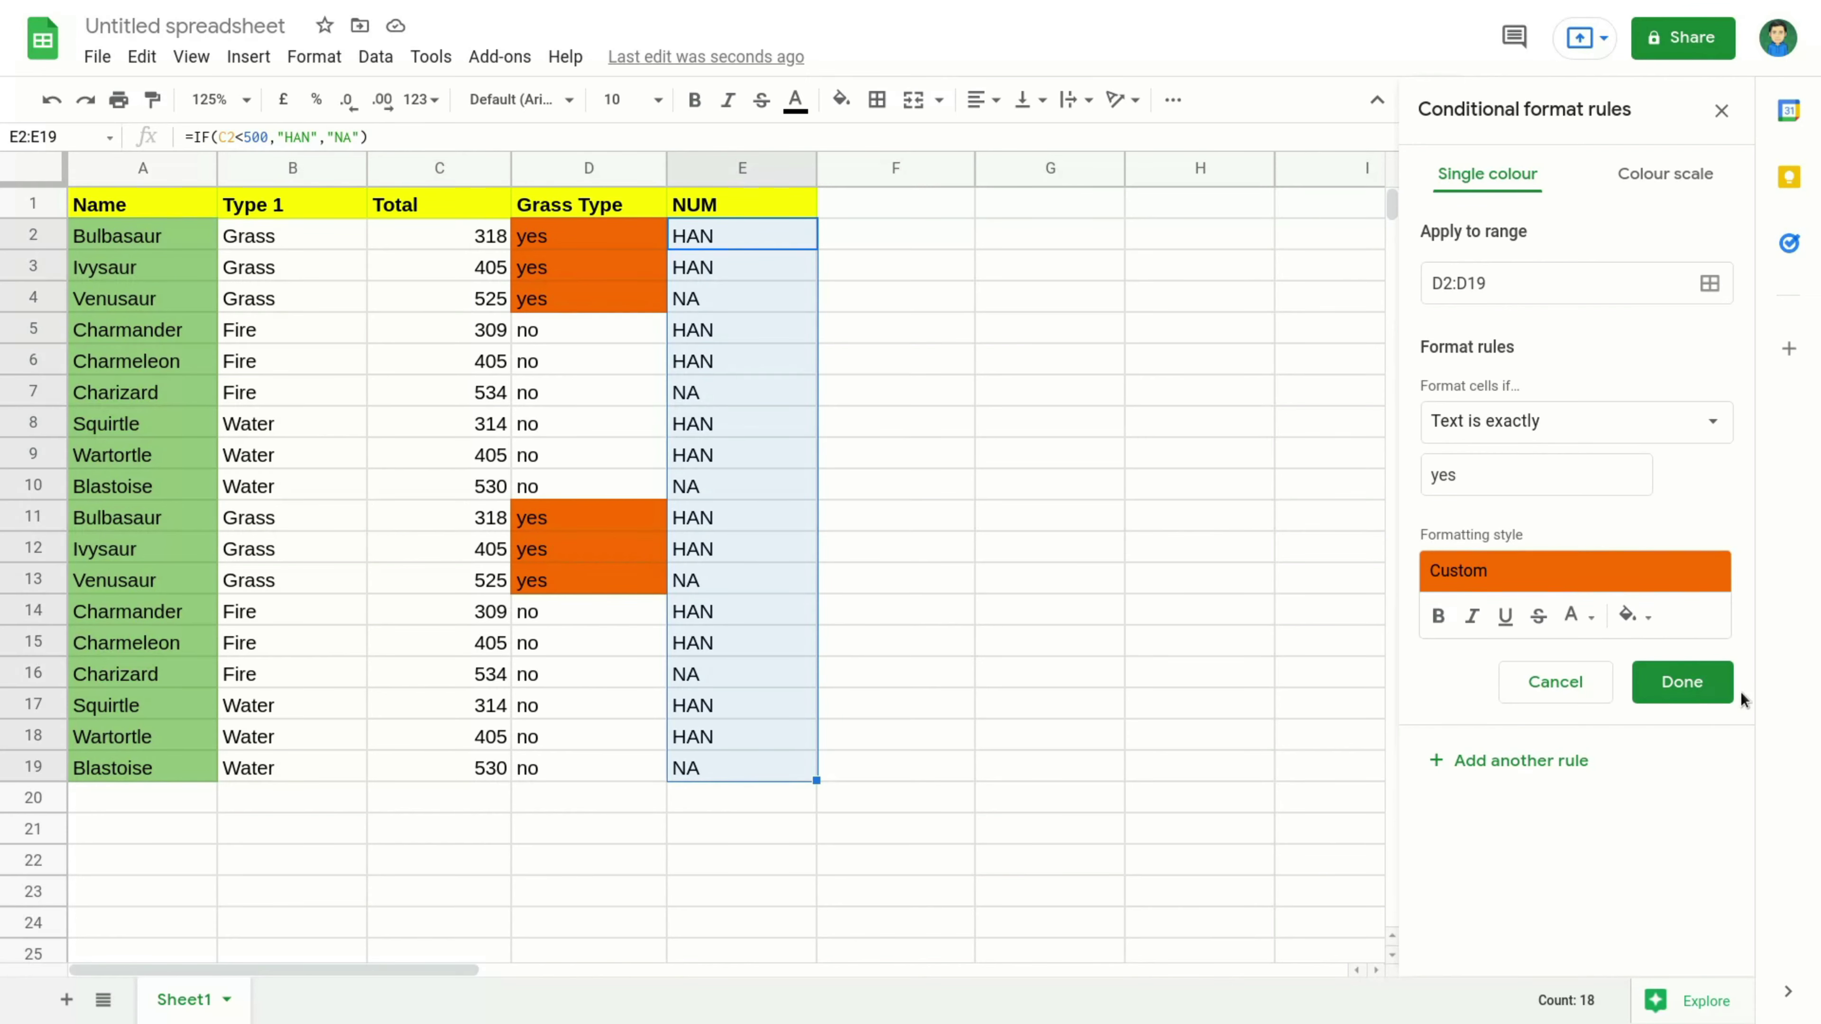
pyautogui.click(1696, 692)
# Step: Add a rule on E2:E19 shading cells whose text is exactly 'NA' in default green
pyautogui.click(1562, 179)
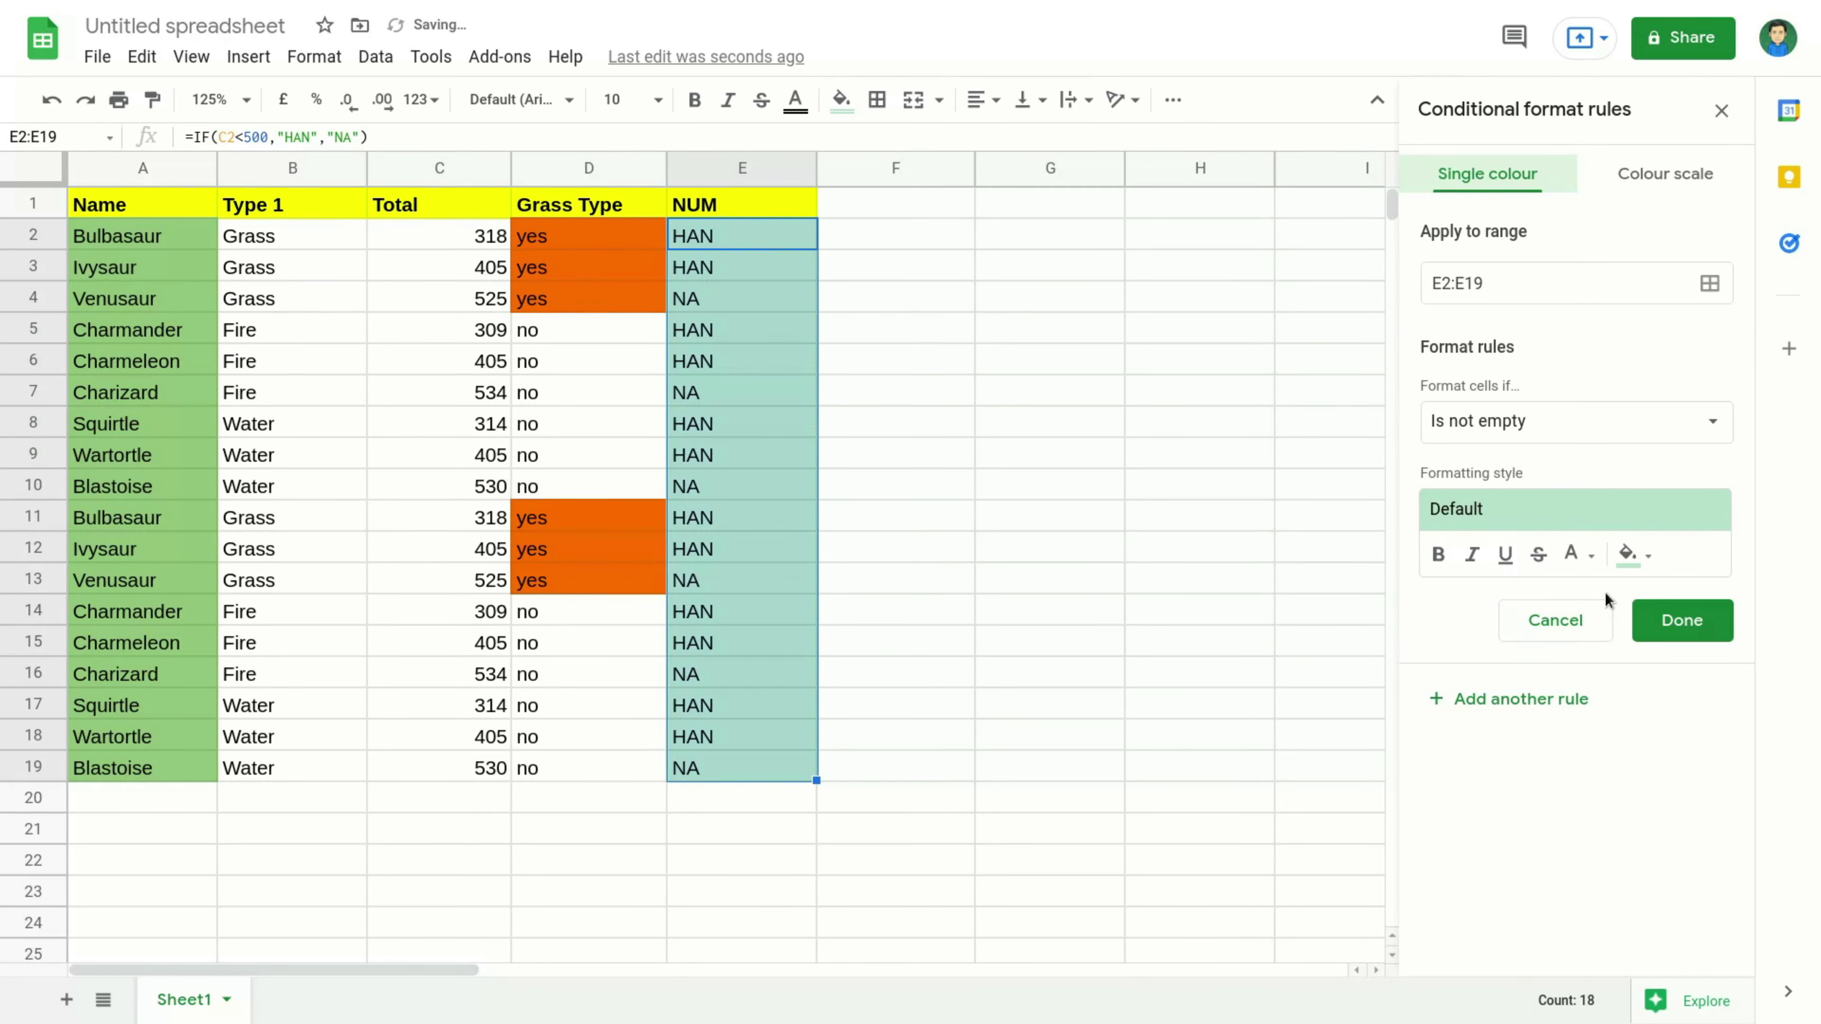
pyautogui.click(1551, 430)
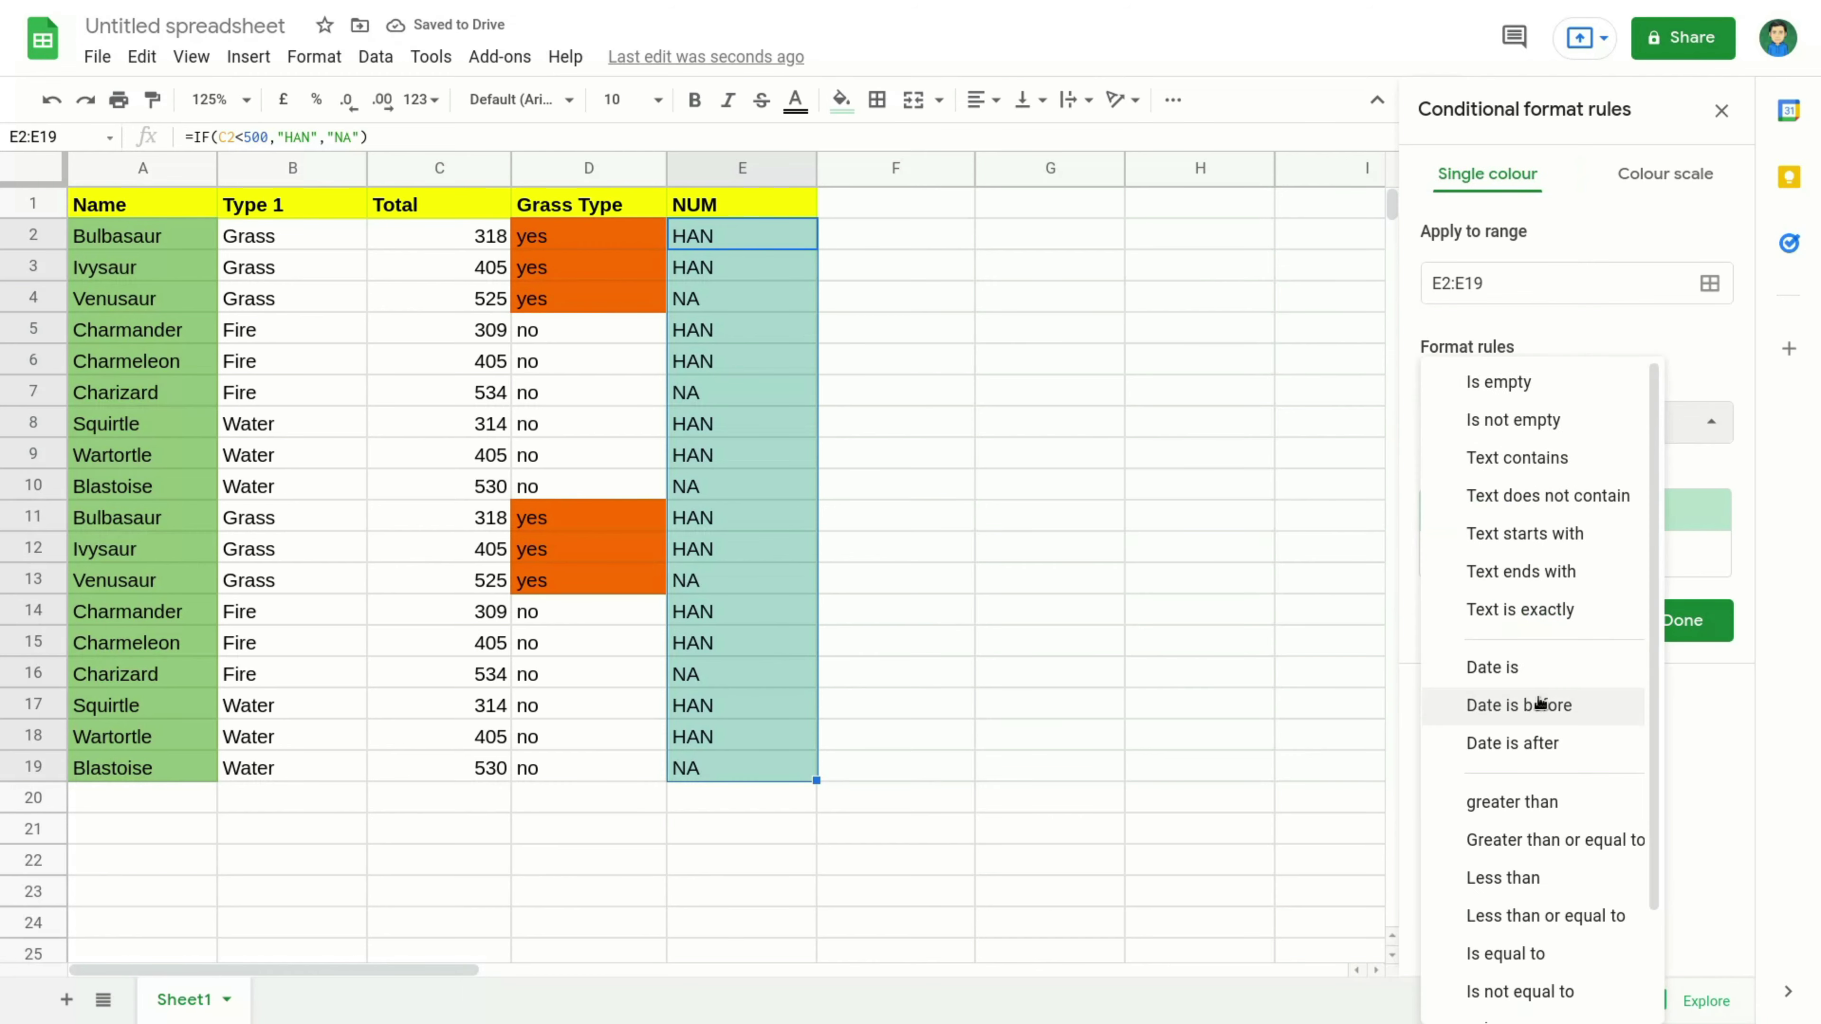
pyautogui.click(1520, 609)
pyautogui.click(1508, 473)
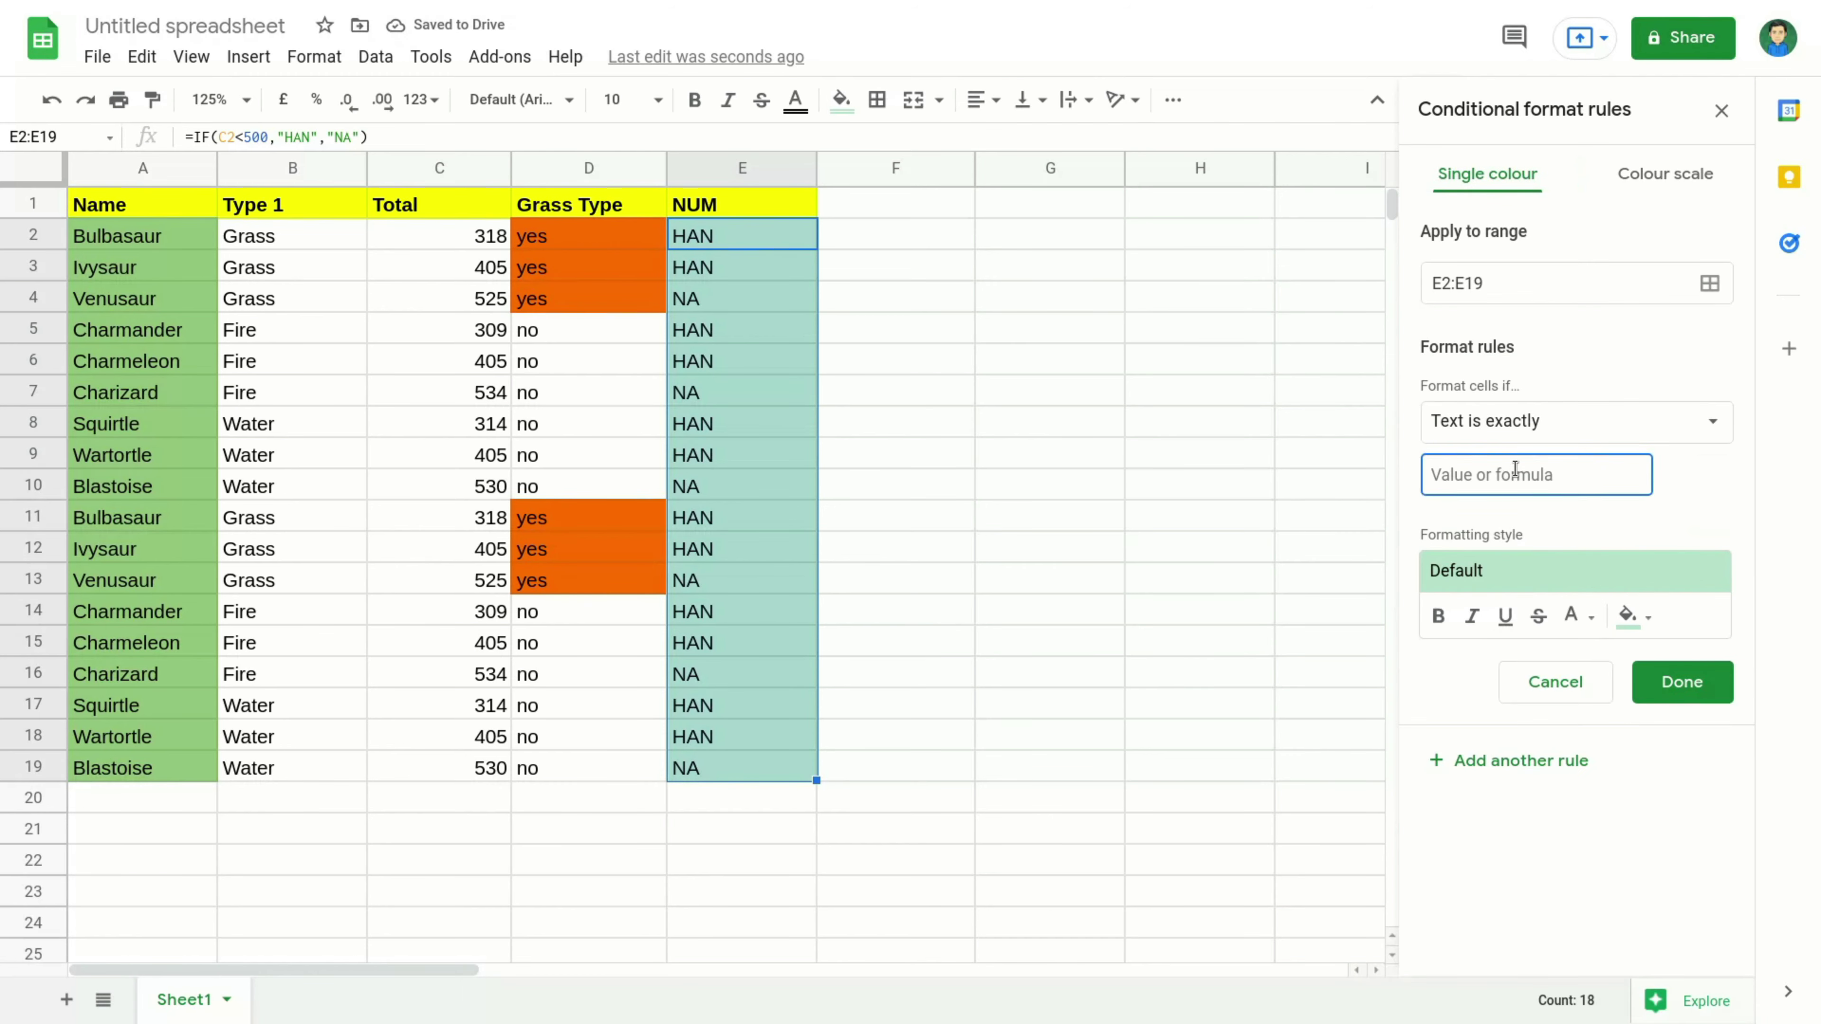
pyautogui.write('NA')
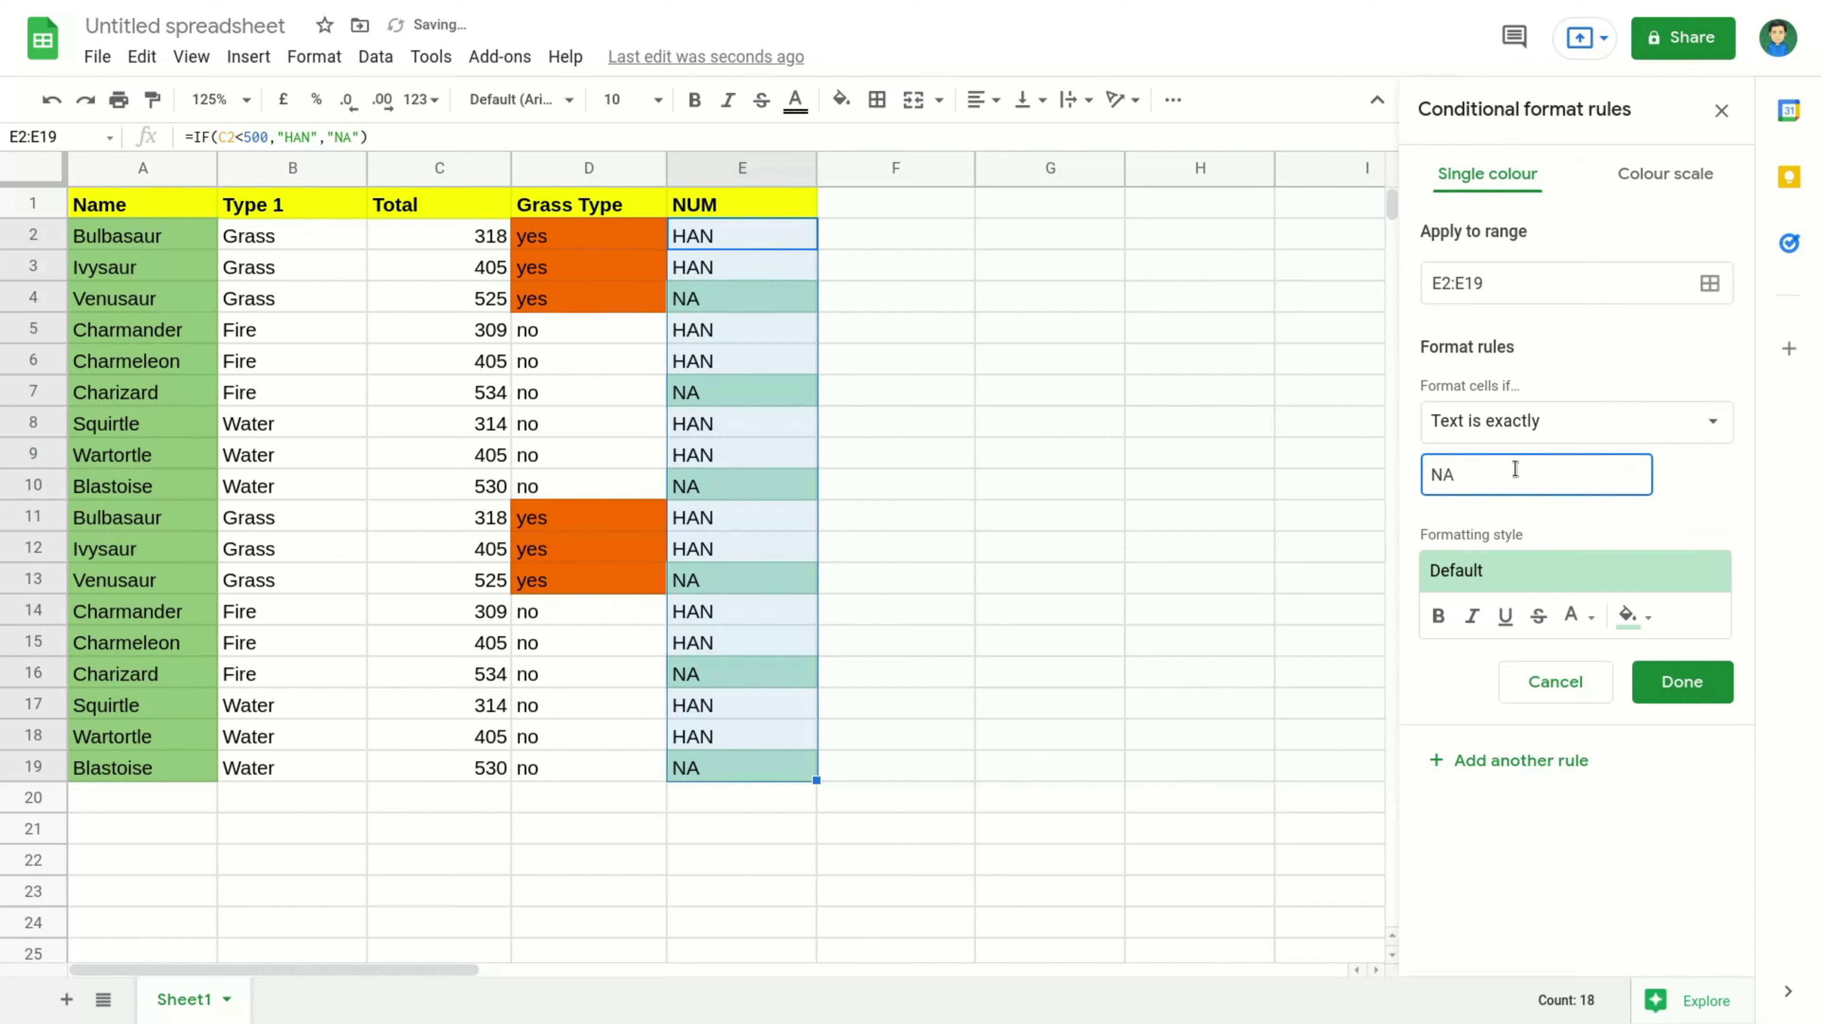
pyautogui.click(1670, 694)
pyautogui.click(1004, 306)
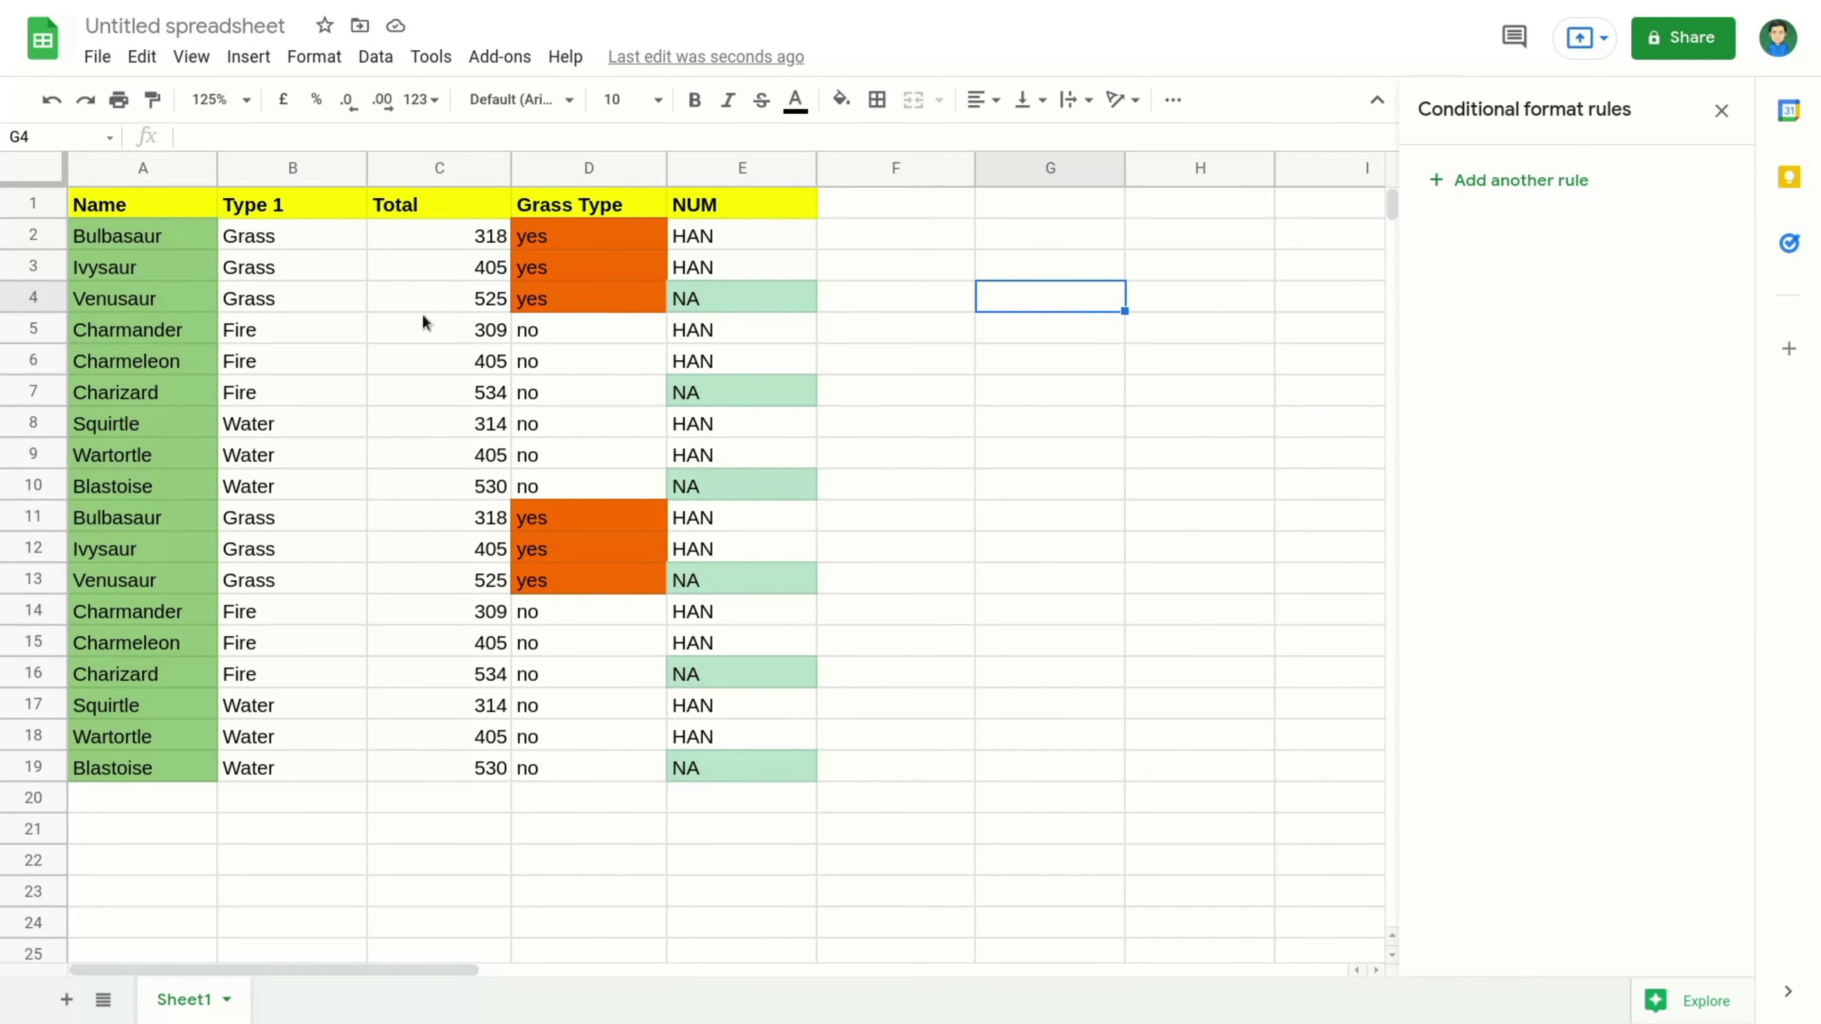
# Step: Compare rows 4, 7 and 13's totals with their NA results, then close the rules sidebar
pyautogui.moveTo(433, 306); pyautogui.dragTo(719, 298)
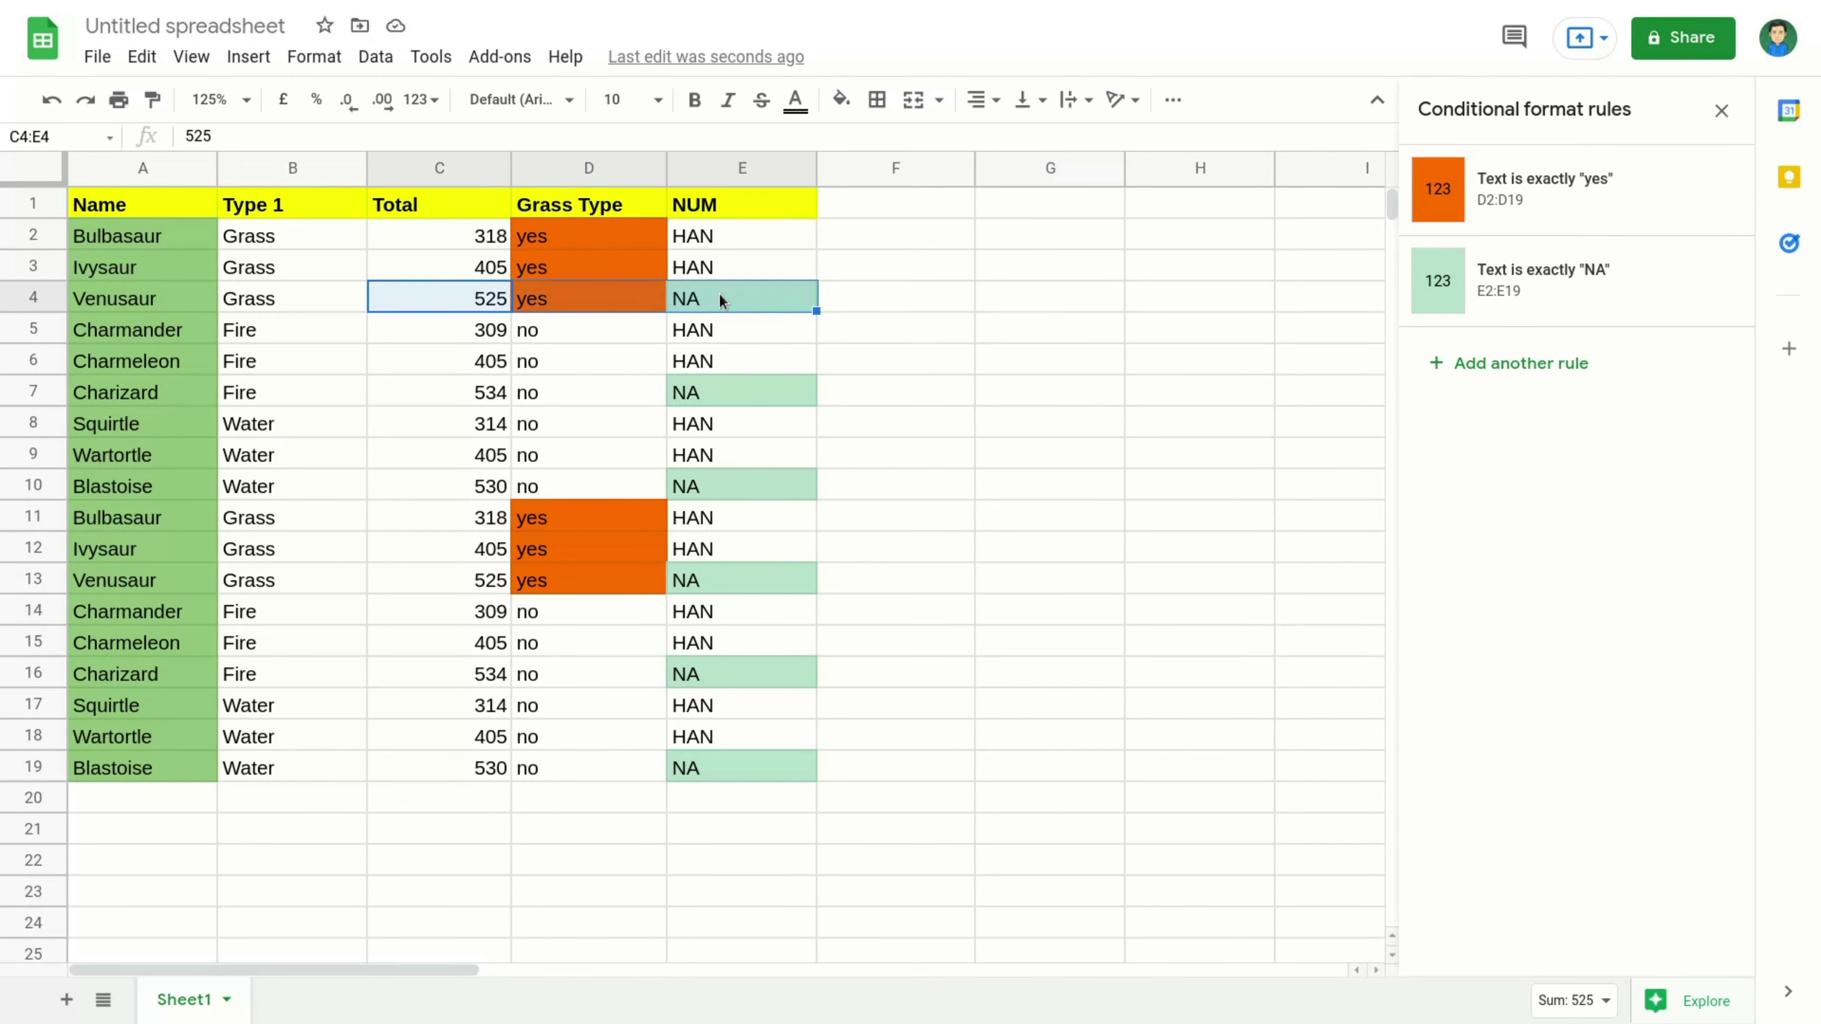
pyautogui.moveTo(448, 394); pyautogui.dragTo(773, 410)
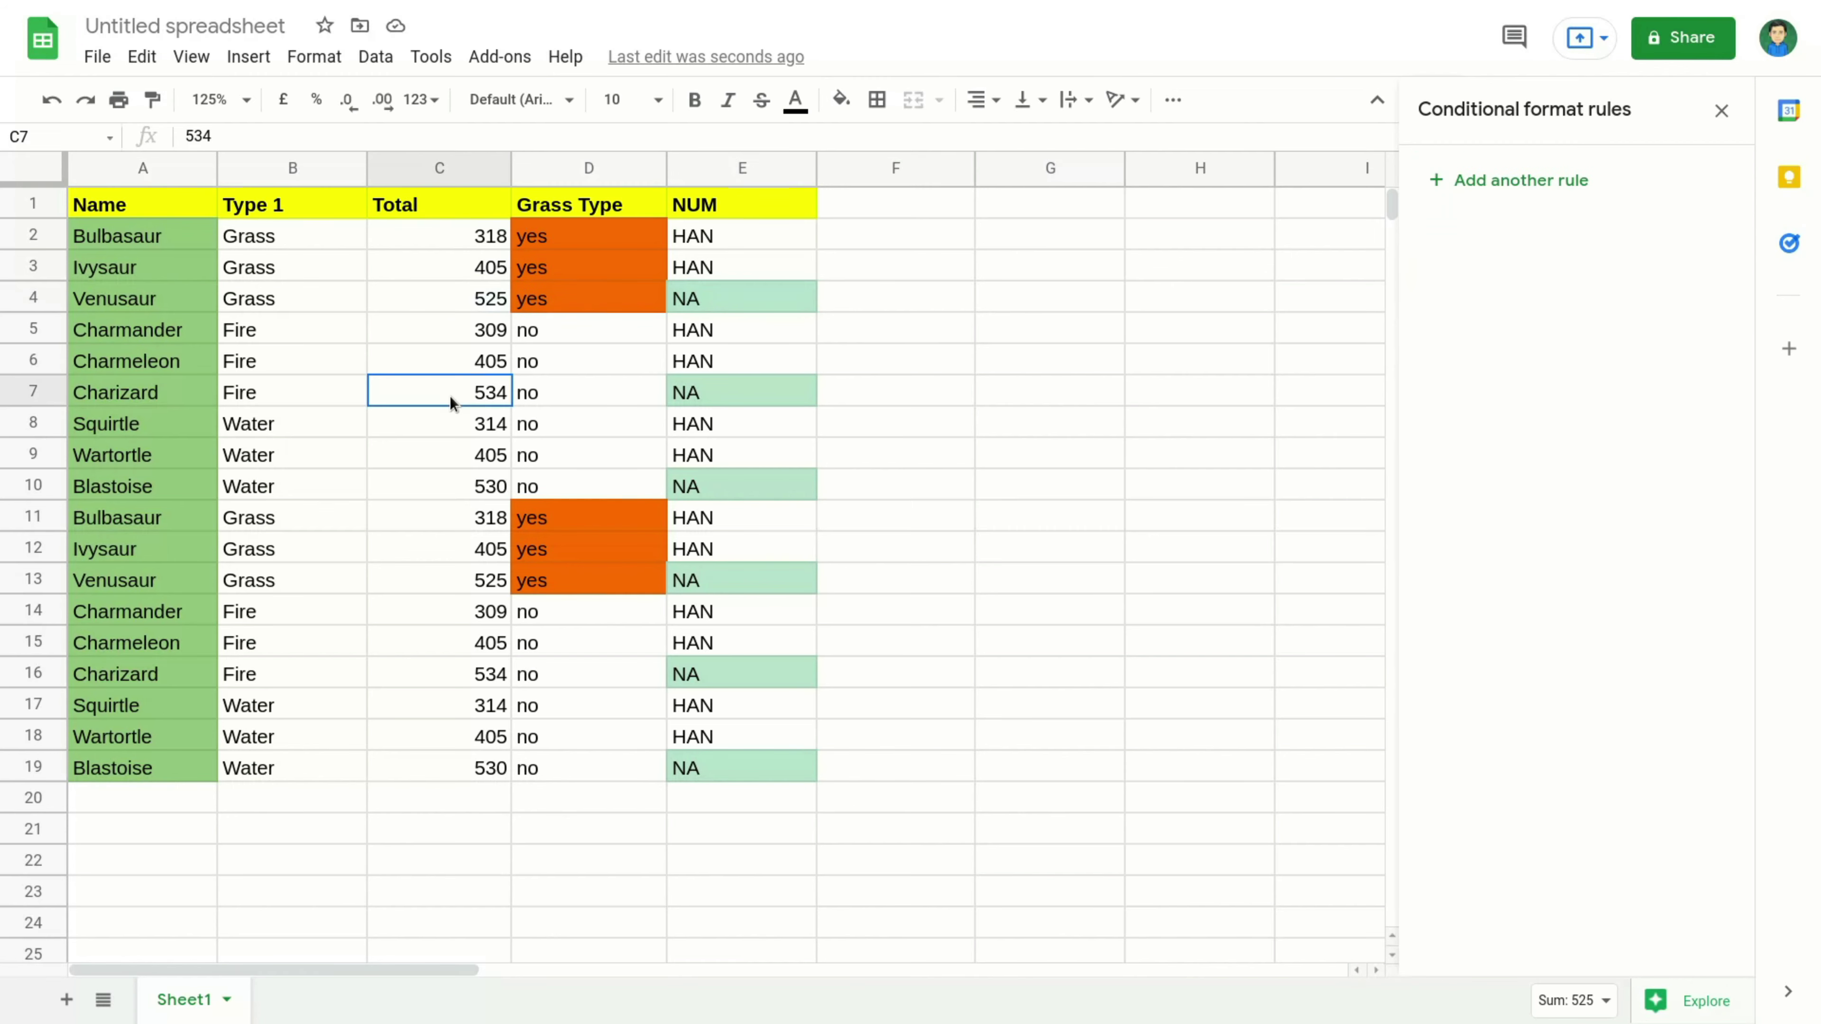
pyautogui.moveTo(378, 581); pyautogui.dragTo(719, 577)
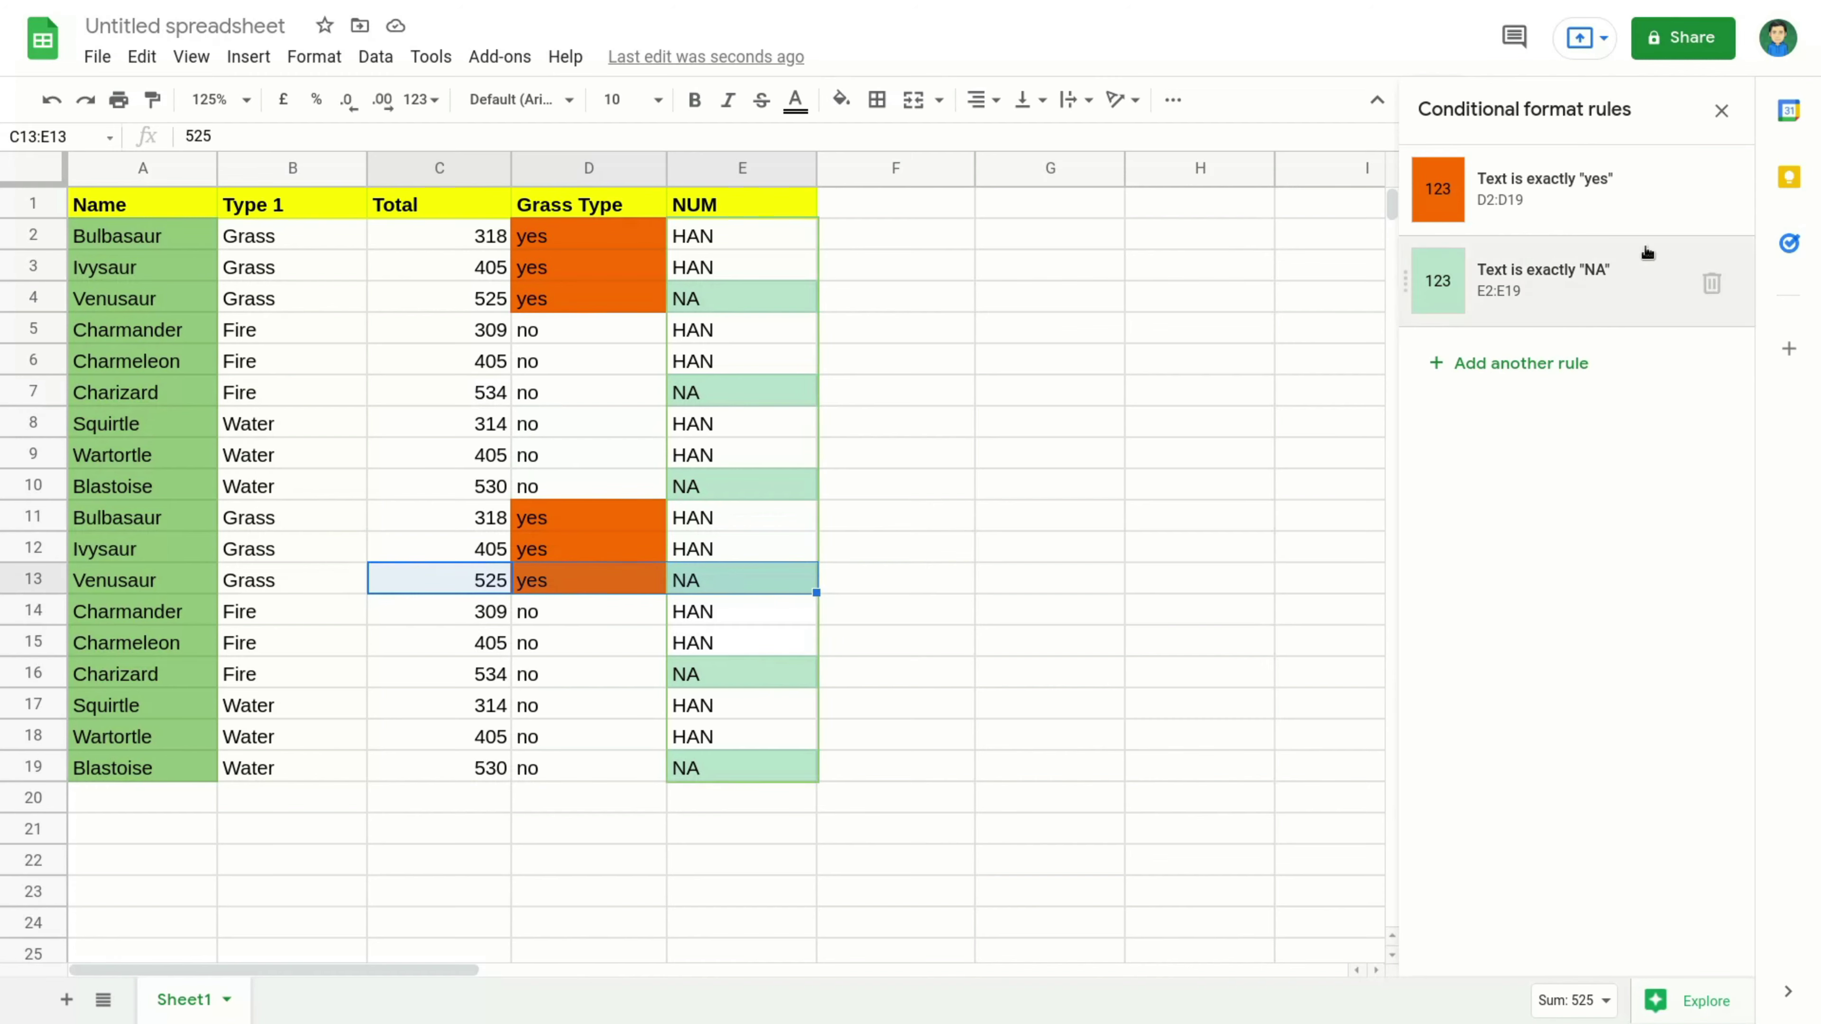
pyautogui.click(1720, 111)
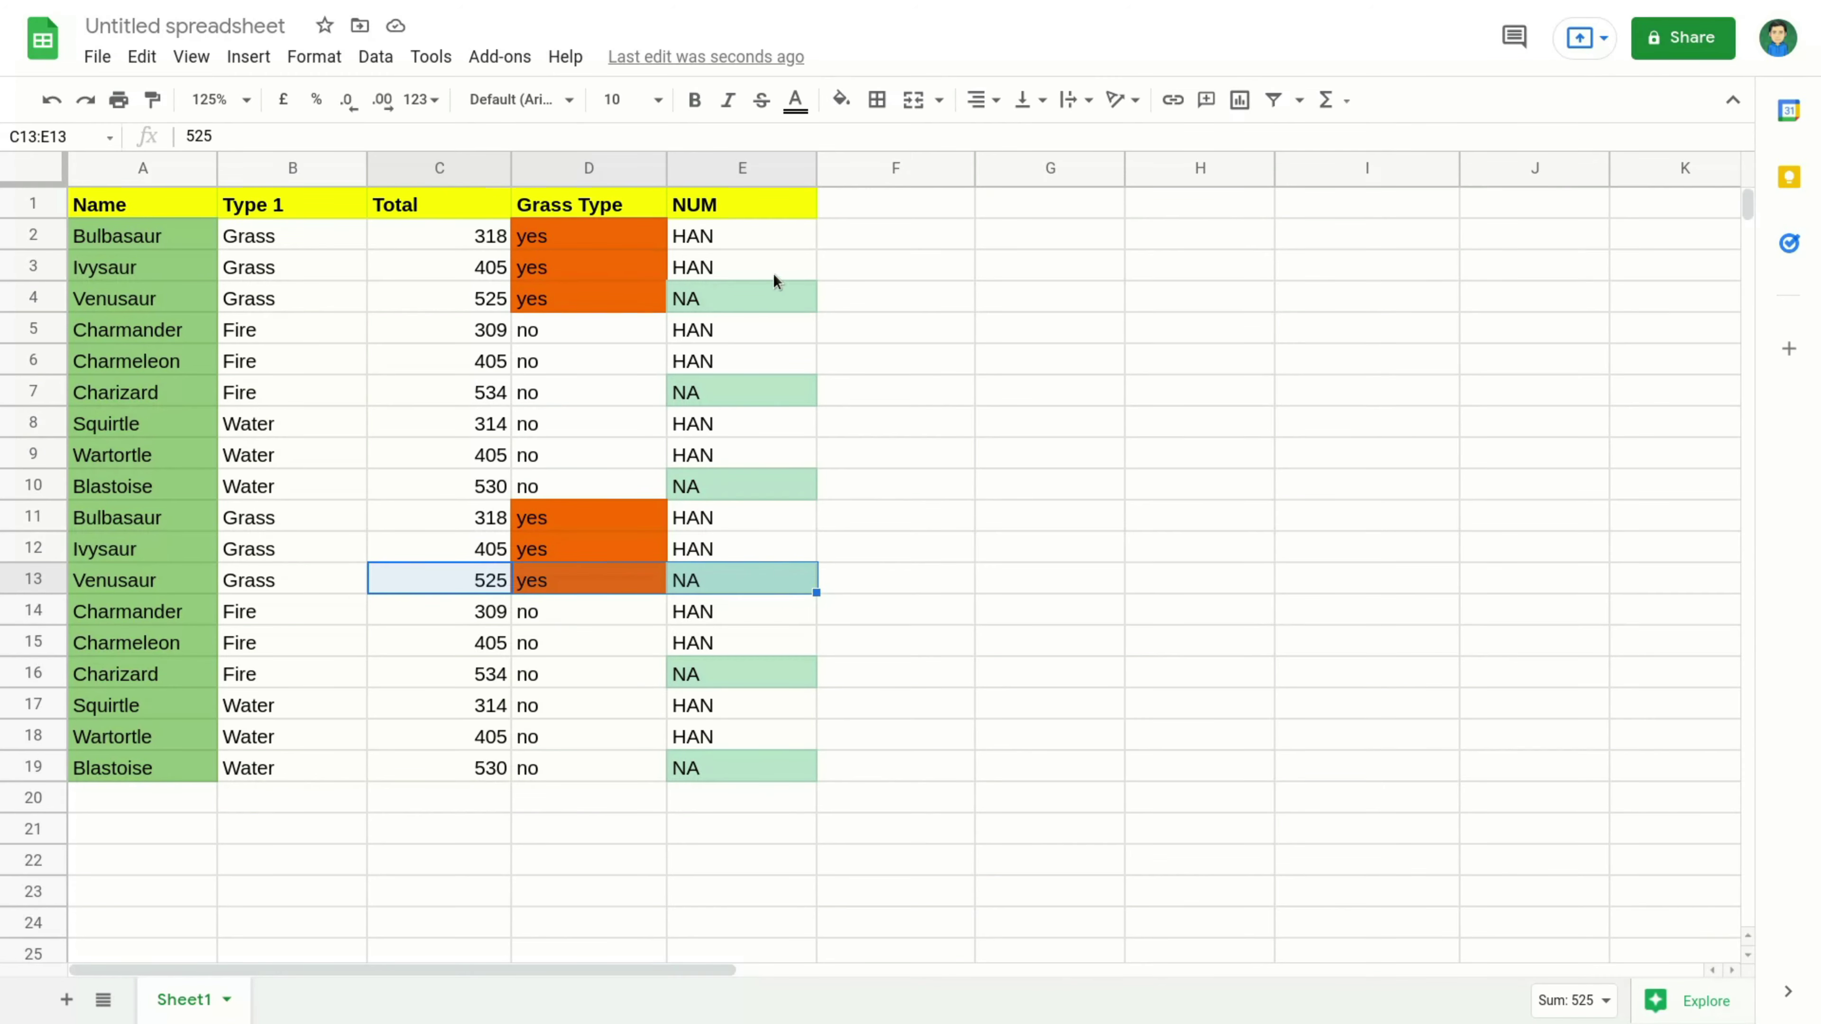
# Step: Open E2's formula and highlight the IF name, C2<500 condition, "HAN" and "NA" in turn
pyautogui.doubleClick(732, 240)
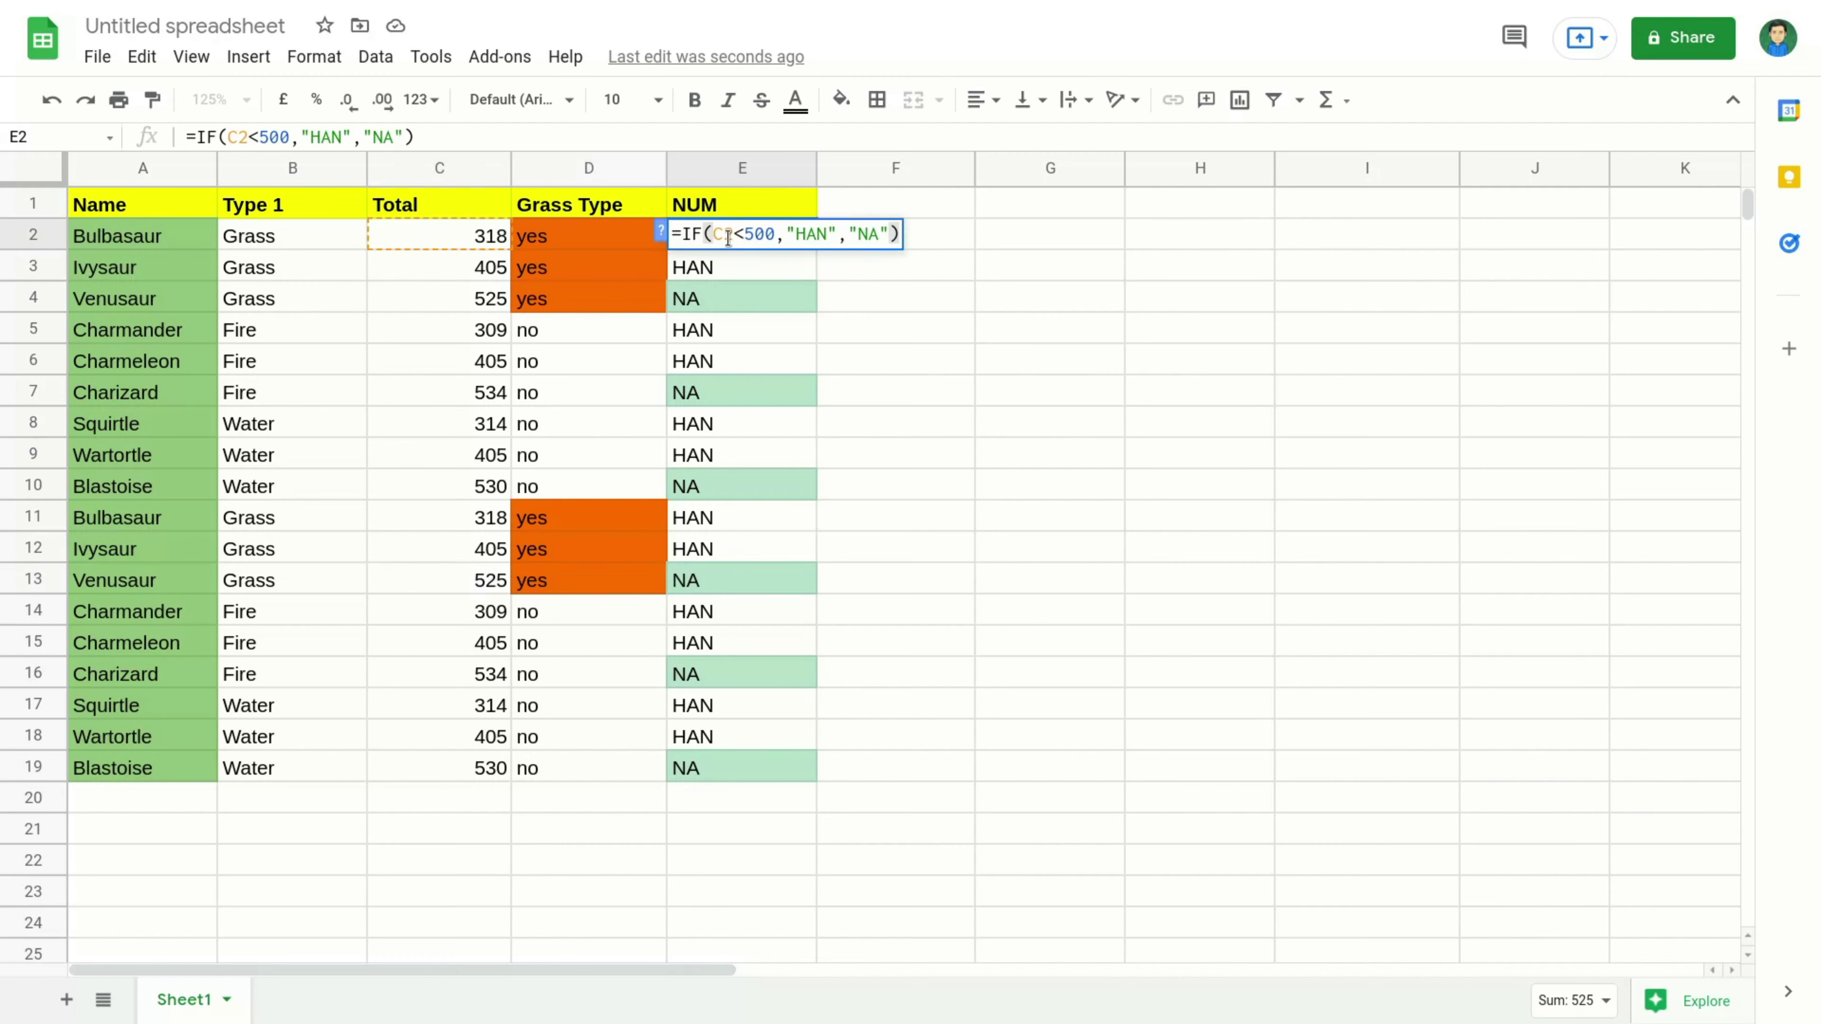
pyautogui.moveTo(703, 235)
pyautogui.mouseDown()
pyautogui.moveTo(671, 235)
pyautogui.moveTo(778, 239)
pyautogui.mouseUp()
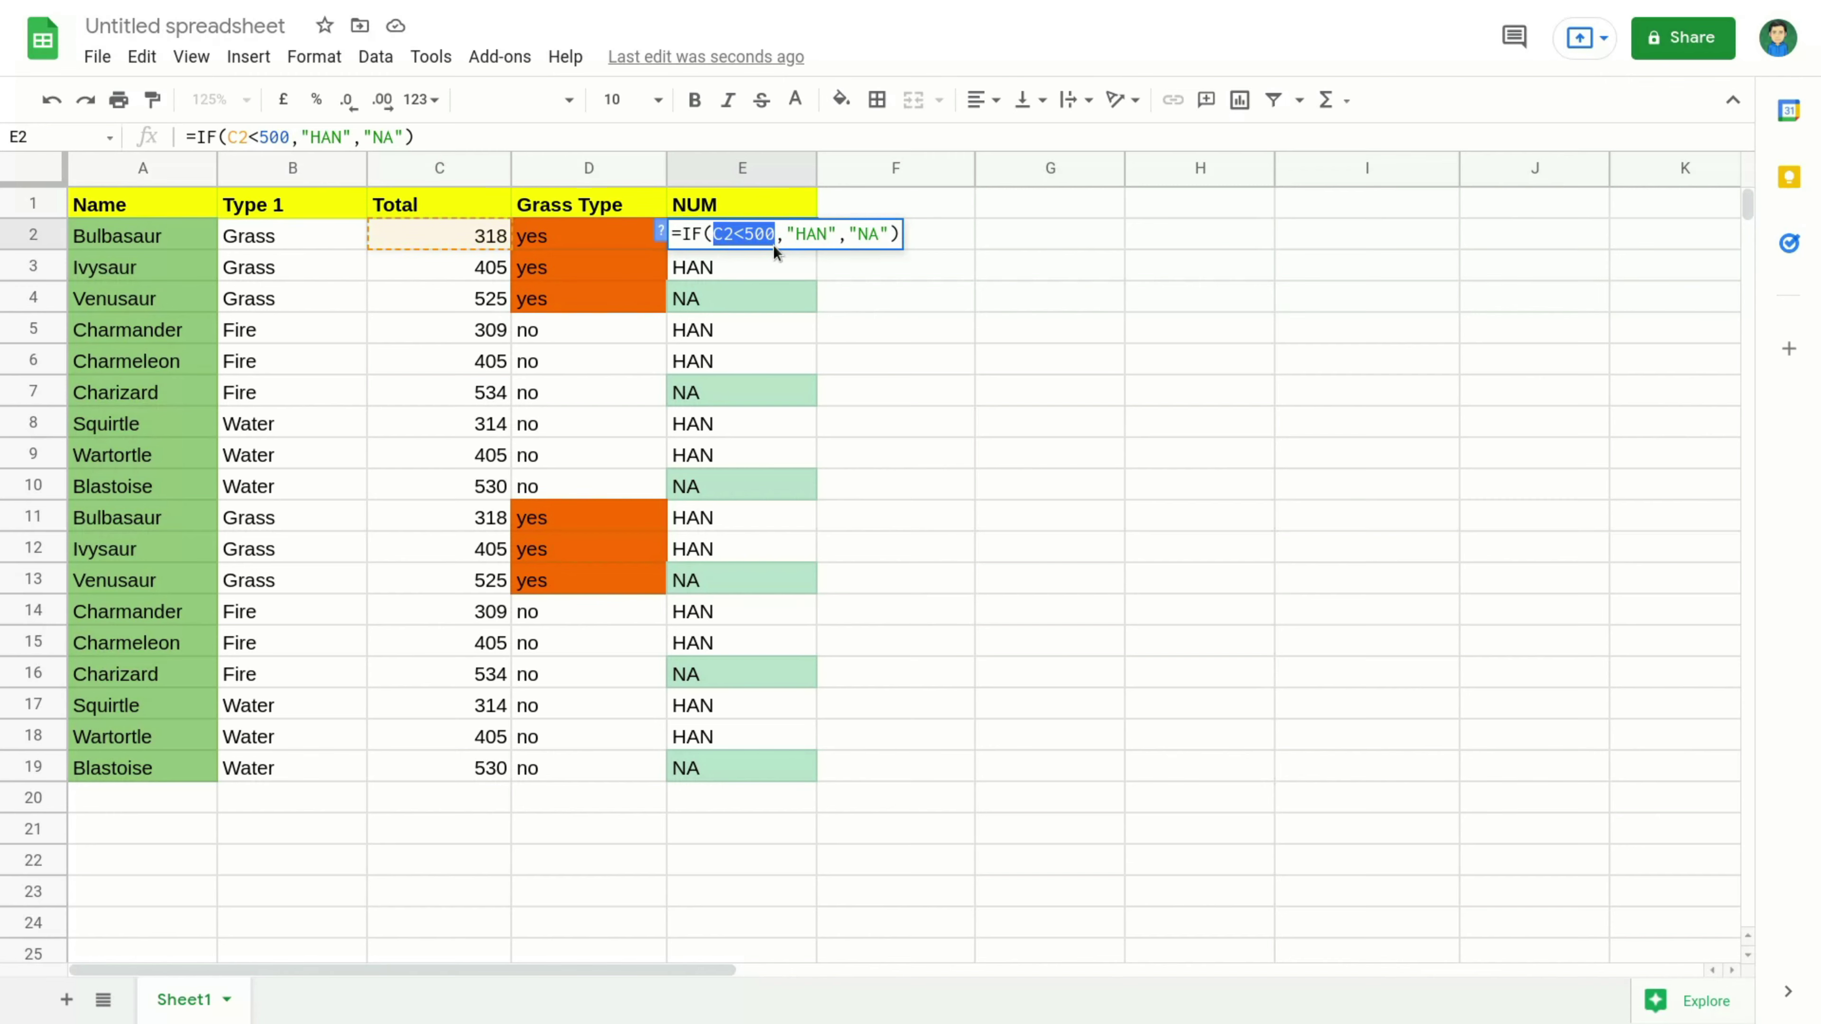
pyautogui.click(787, 234)
pyautogui.moveTo(788, 234); pyautogui.dragTo(836, 239)
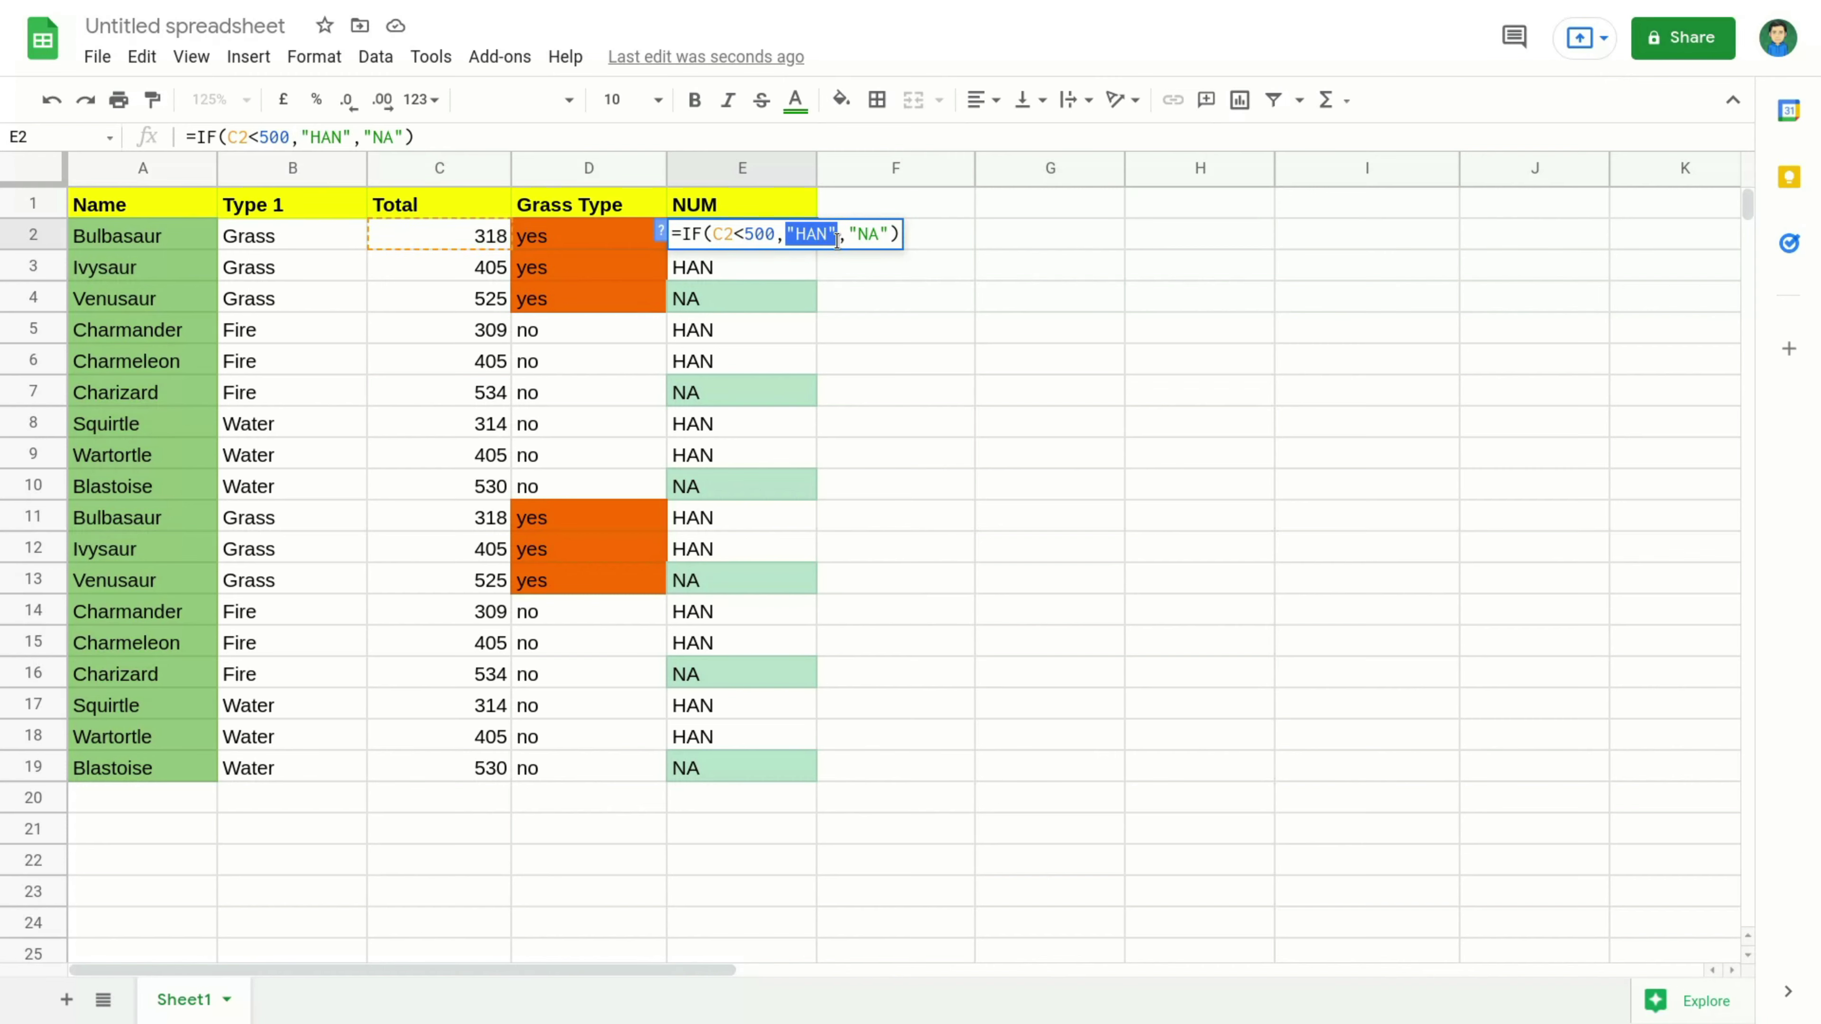
pyautogui.moveTo(850, 234); pyautogui.dragTo(883, 234)
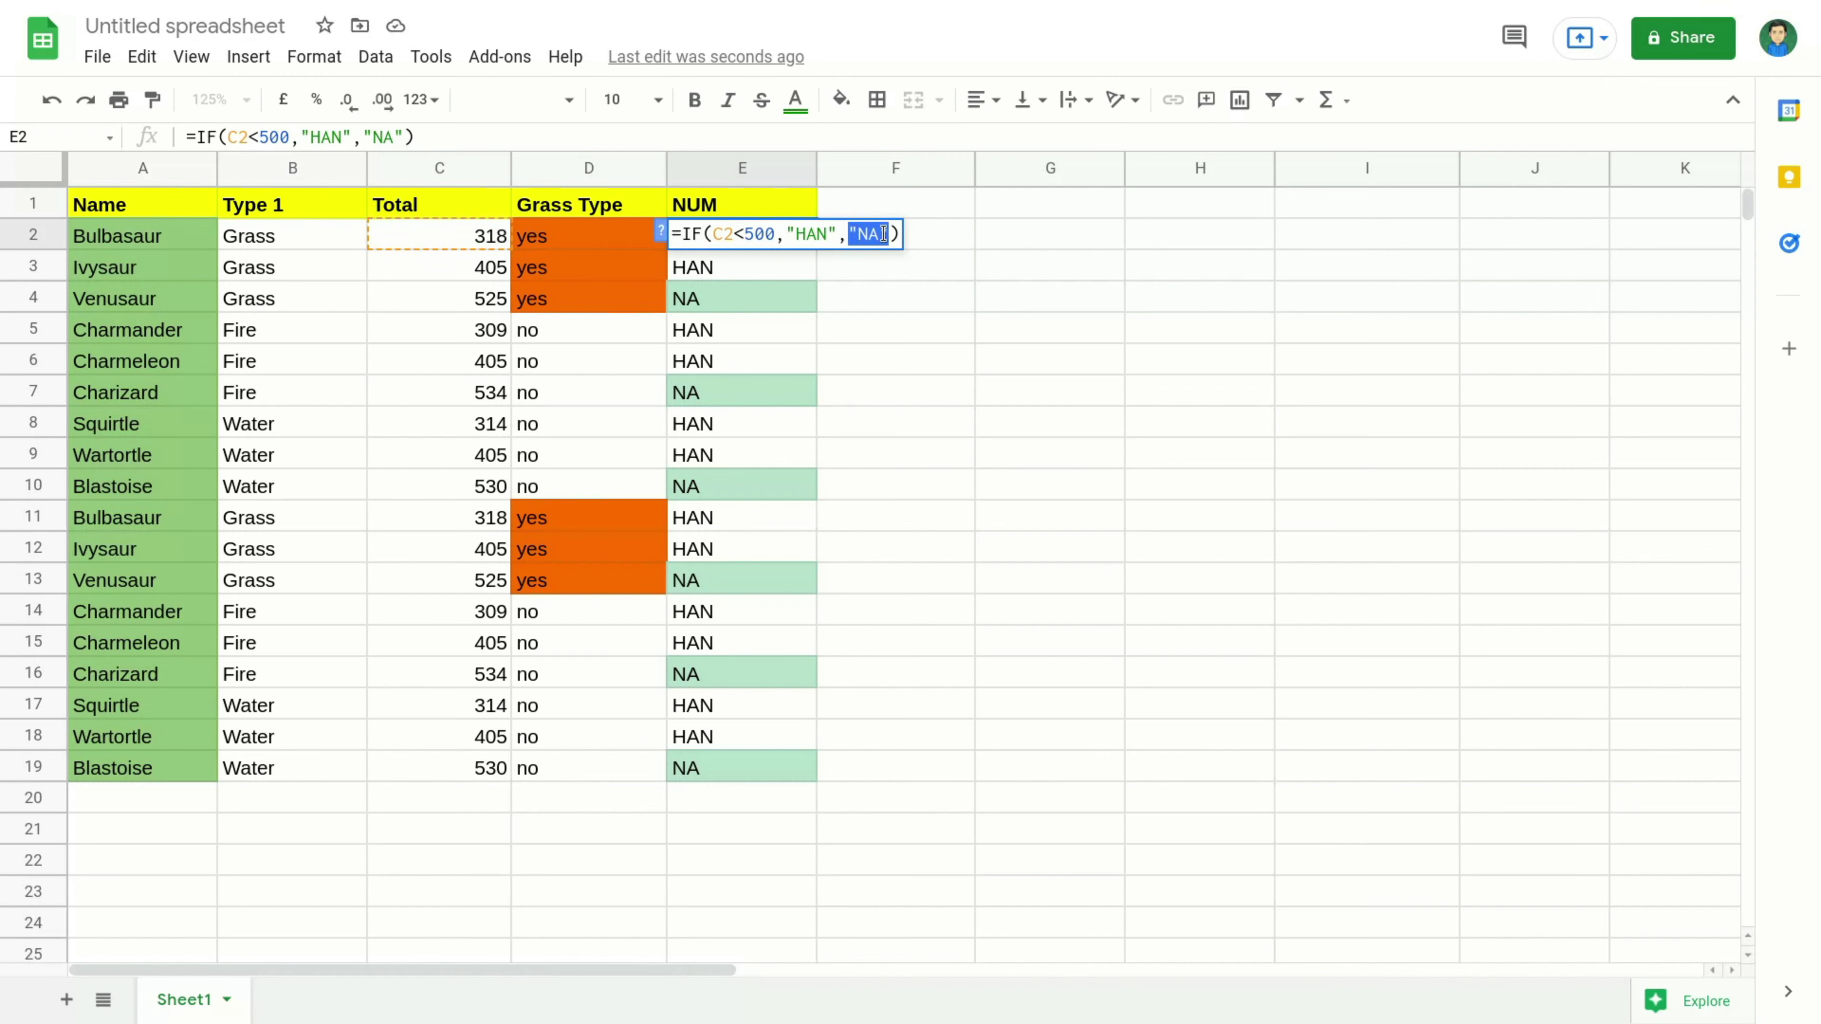
pyautogui.click(919, 327)
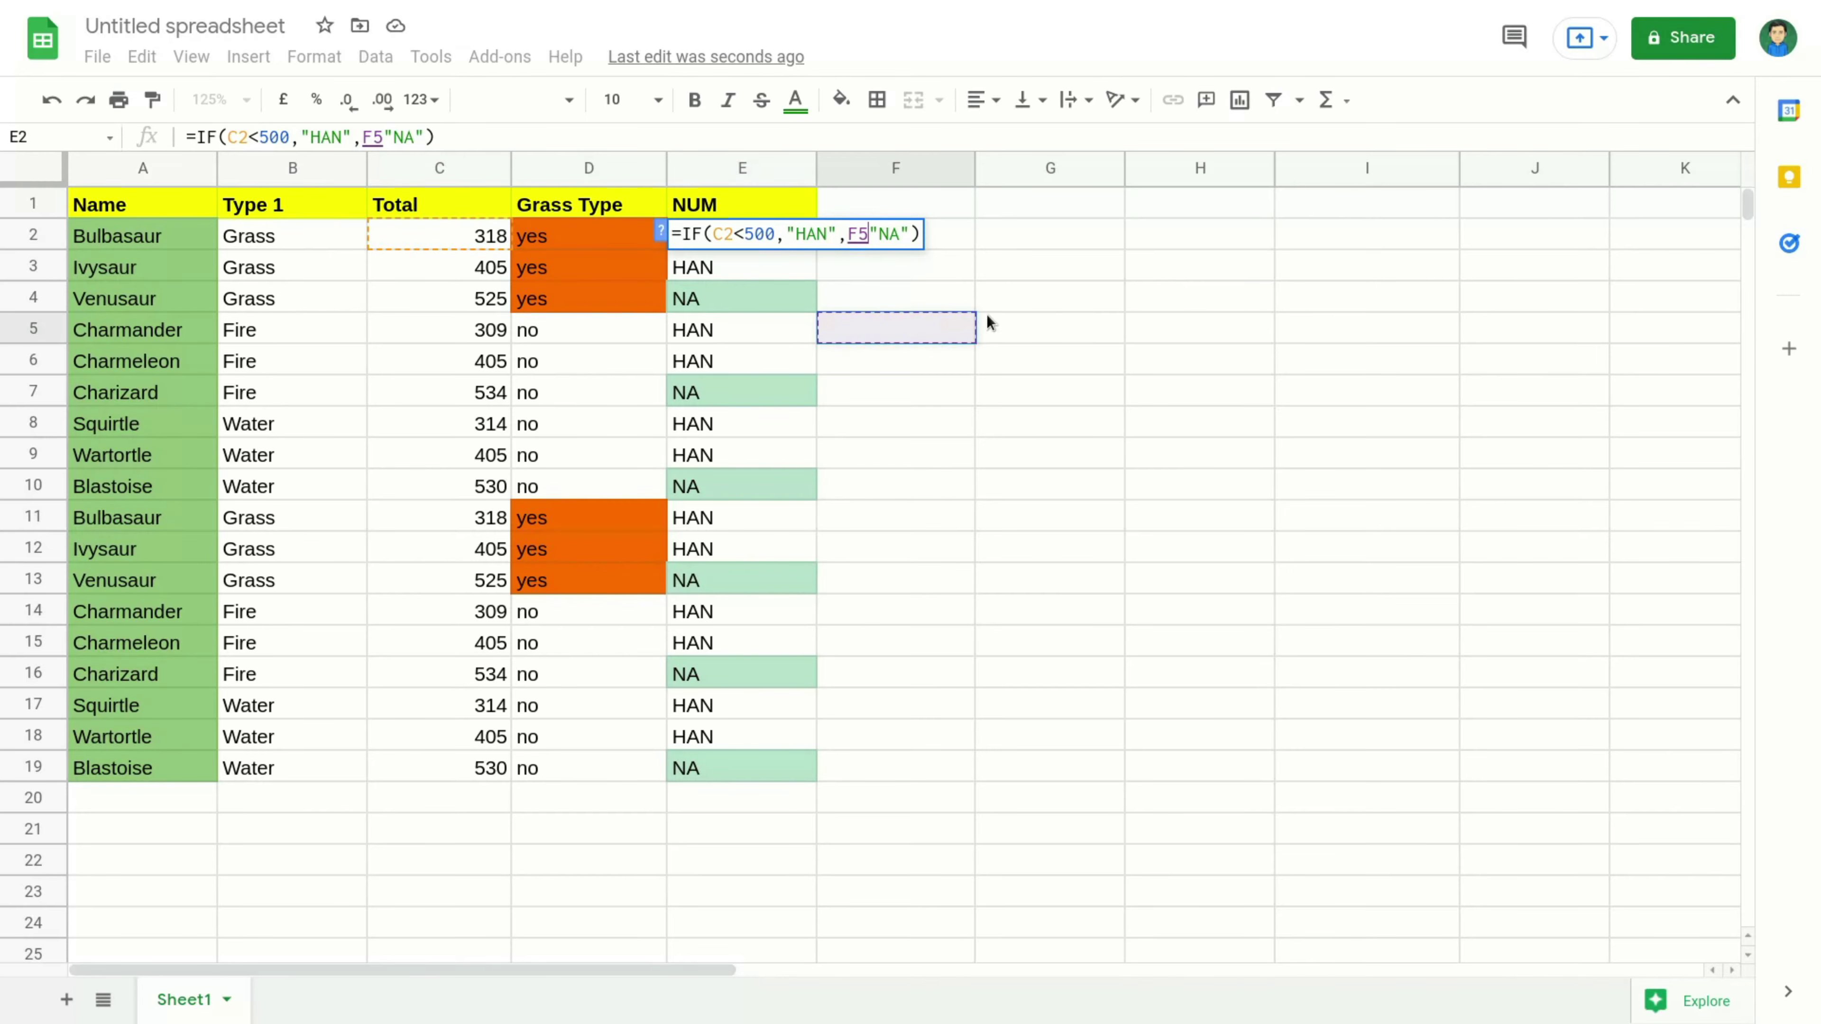